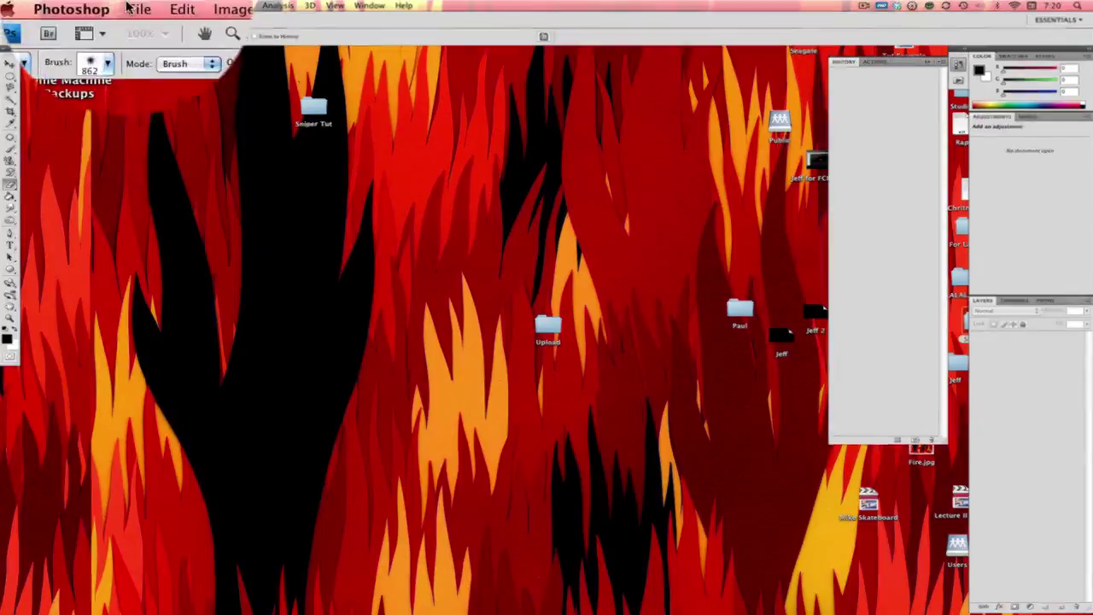
# Create a new document from the HD X2 - Video preset at 3840 by 2160 pixels and enlarge its window around the canvas
pyautogui.click(92, 5)
pyautogui.click(108, 18)
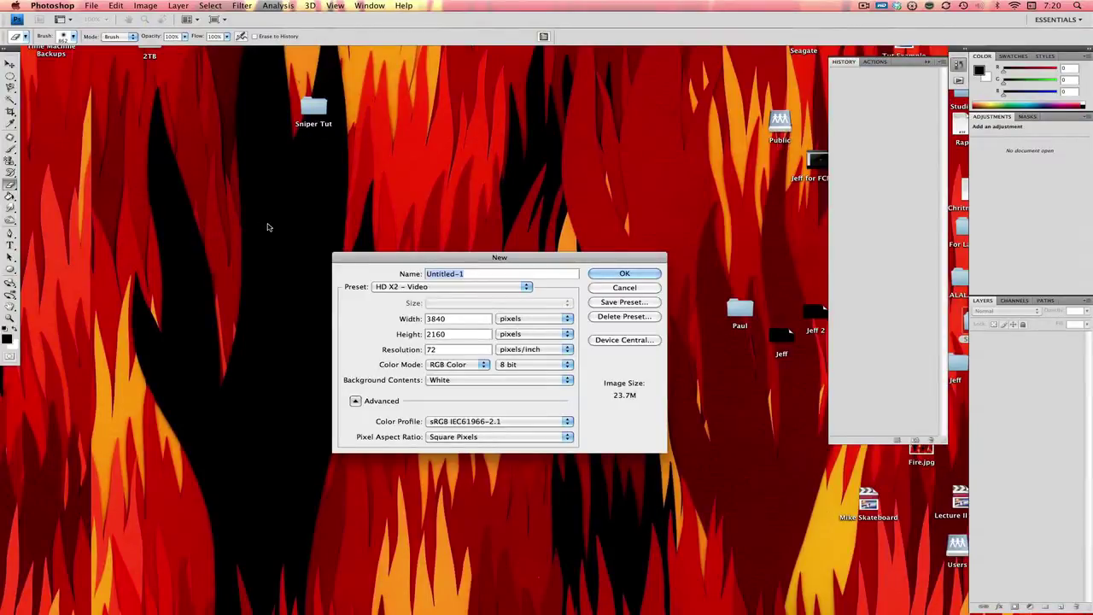
pyautogui.click(407, 287)
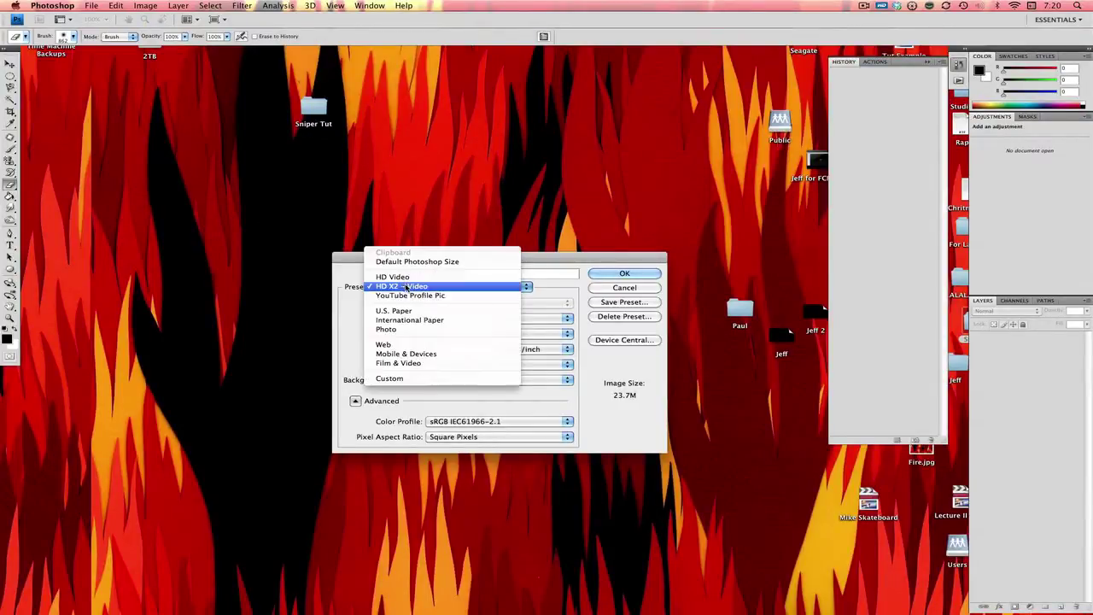
pyautogui.click(430, 277)
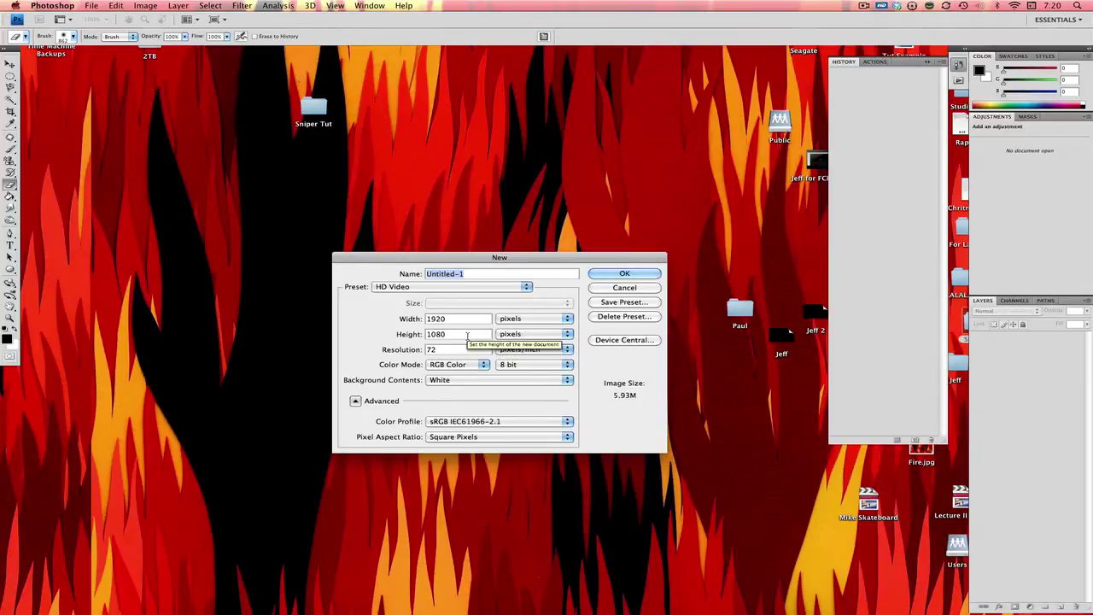
pyautogui.click(410, 289)
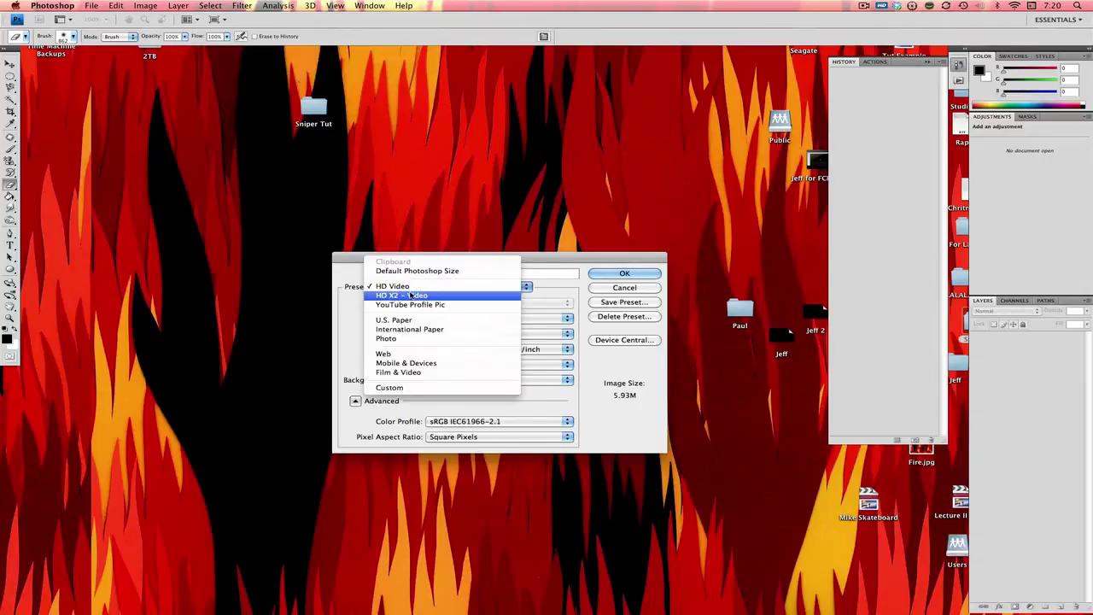
pyautogui.click(410, 294)
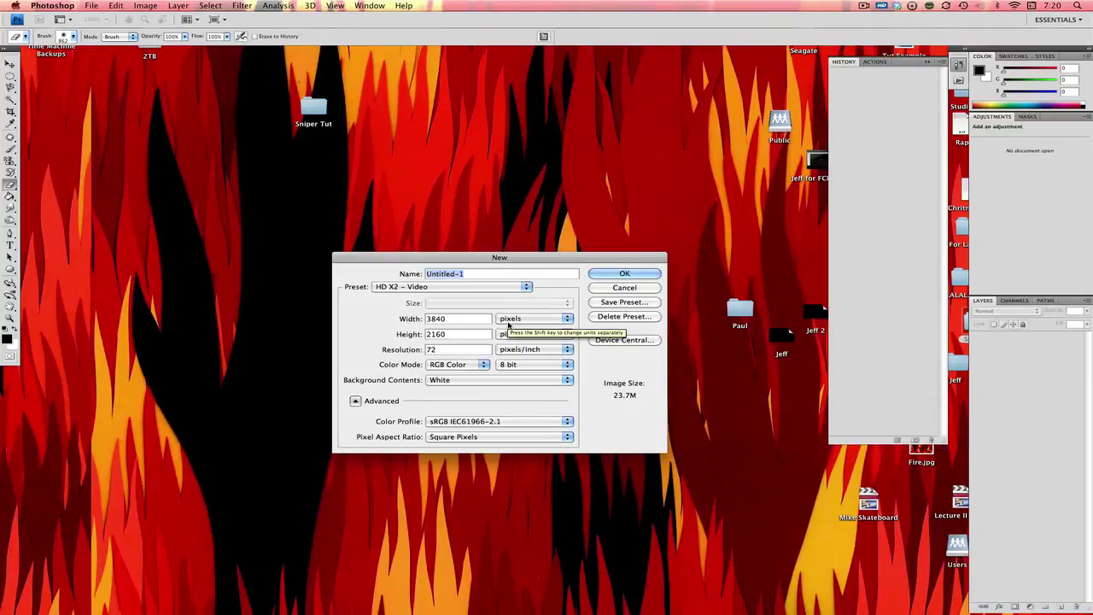
pyautogui.click(612, 276)
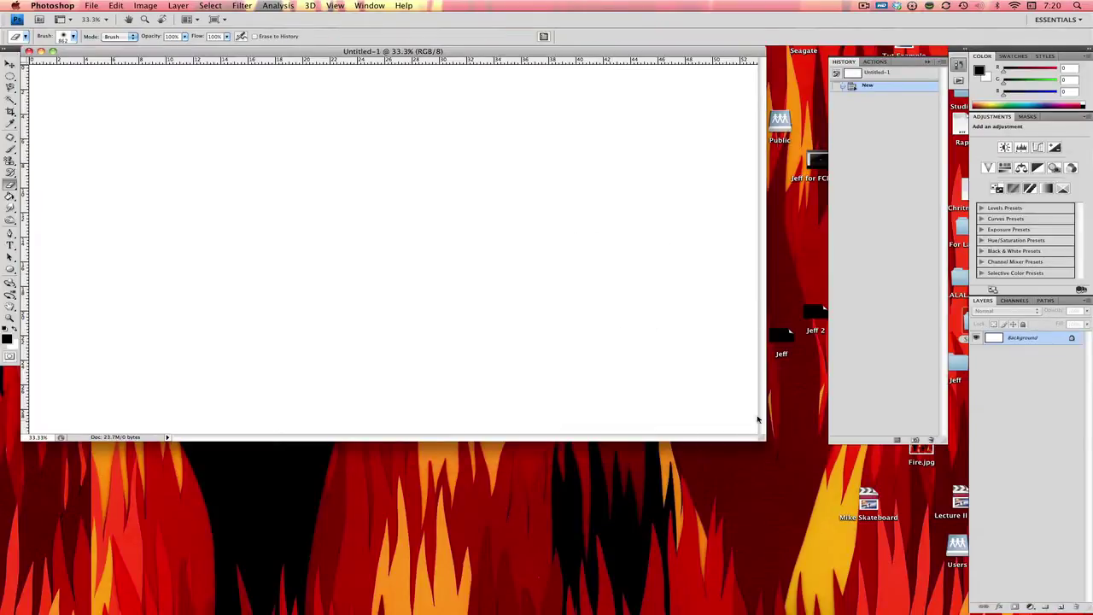
pyautogui.moveTo(760, 440); pyautogui.dragTo(826, 485)
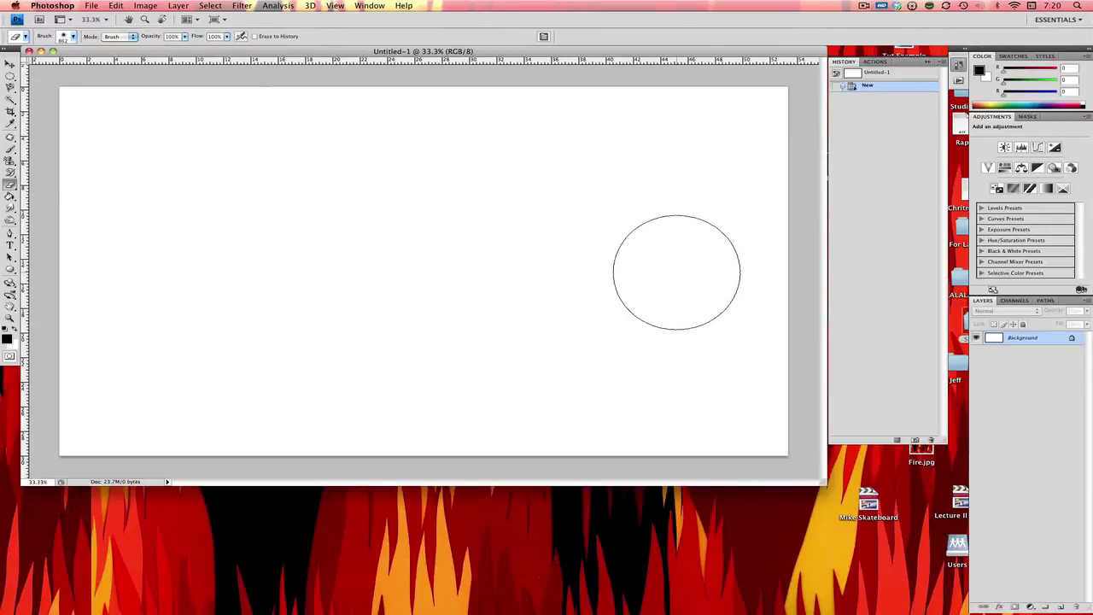
# Convert the locked background to a regular layer and apply a black (000000) Color Overlay to it
pyautogui.doubleClick(1075, 338)
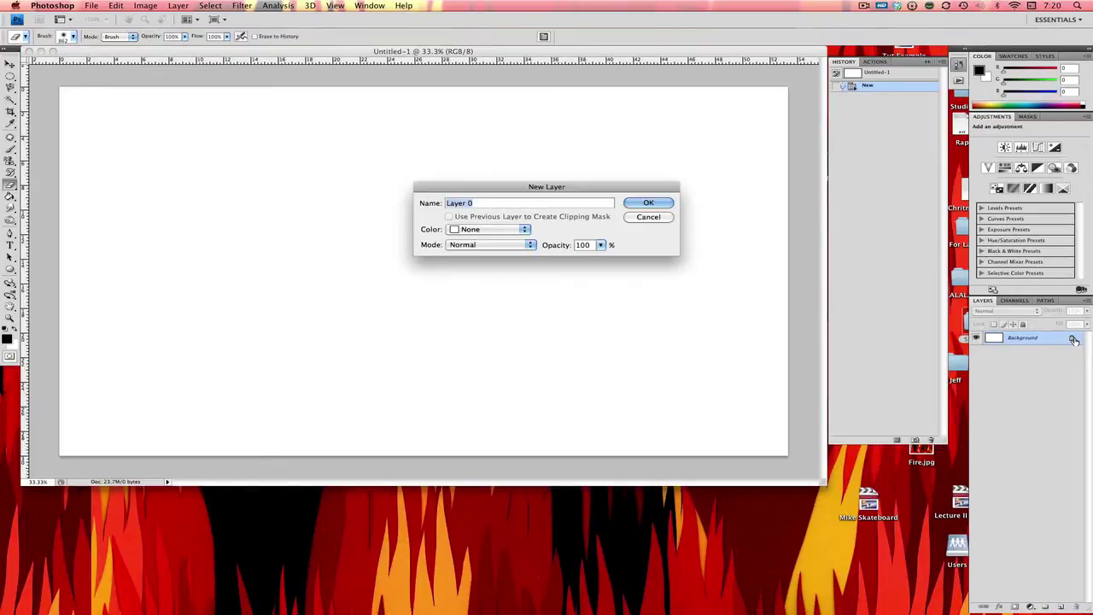
pyautogui.press('Return')
pyautogui.doubleClick(1075, 339)
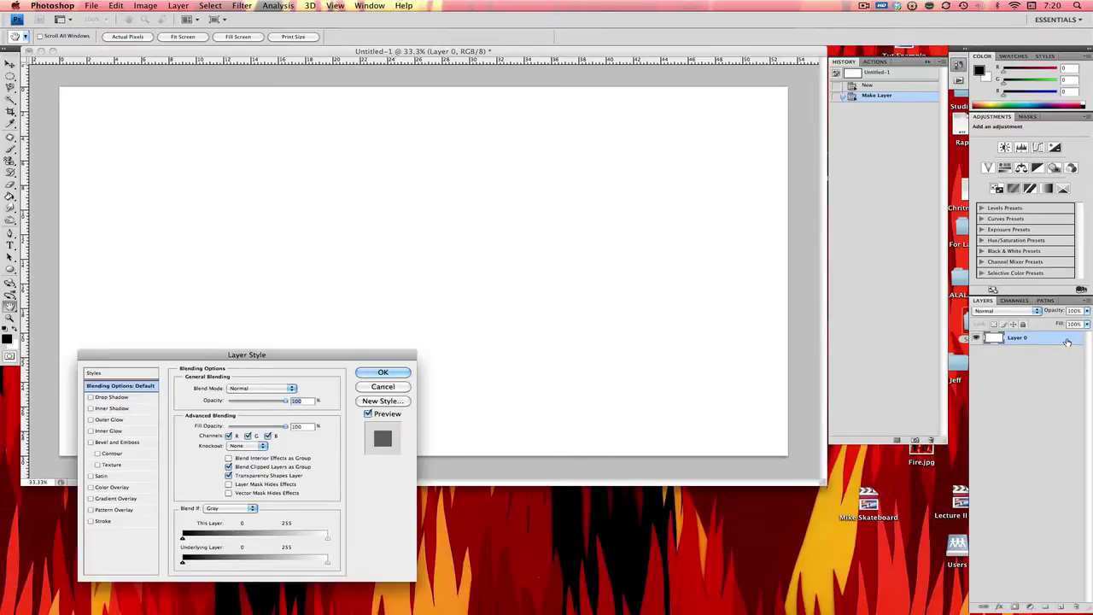
pyautogui.click(92, 488)
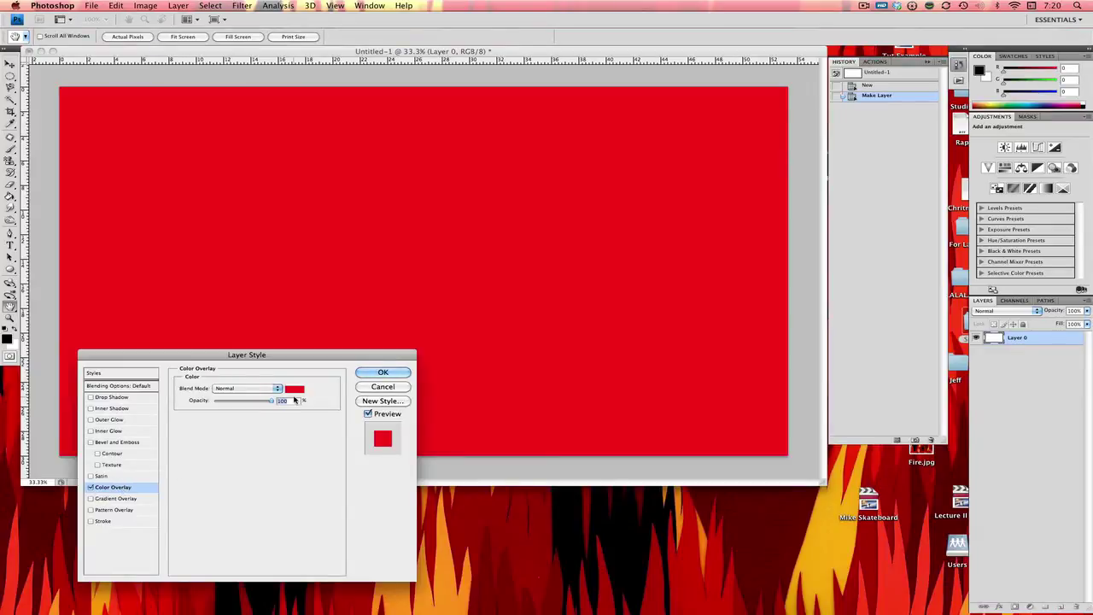
pyautogui.click(294, 389)
pyautogui.moveTo(604, 445); pyautogui.dragTo(630, 556)
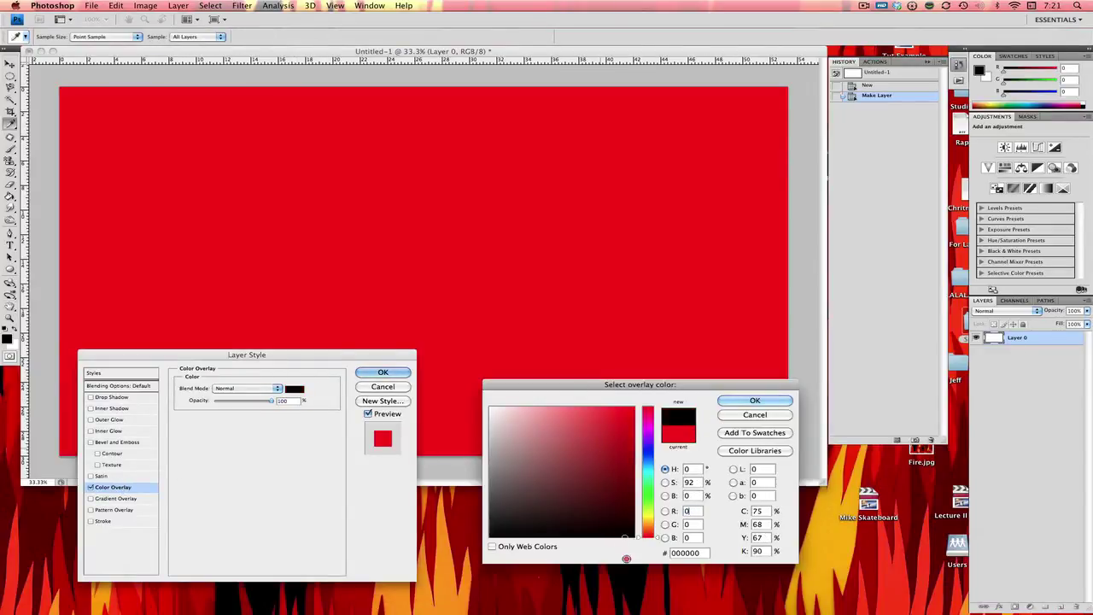
pyautogui.press('Return')
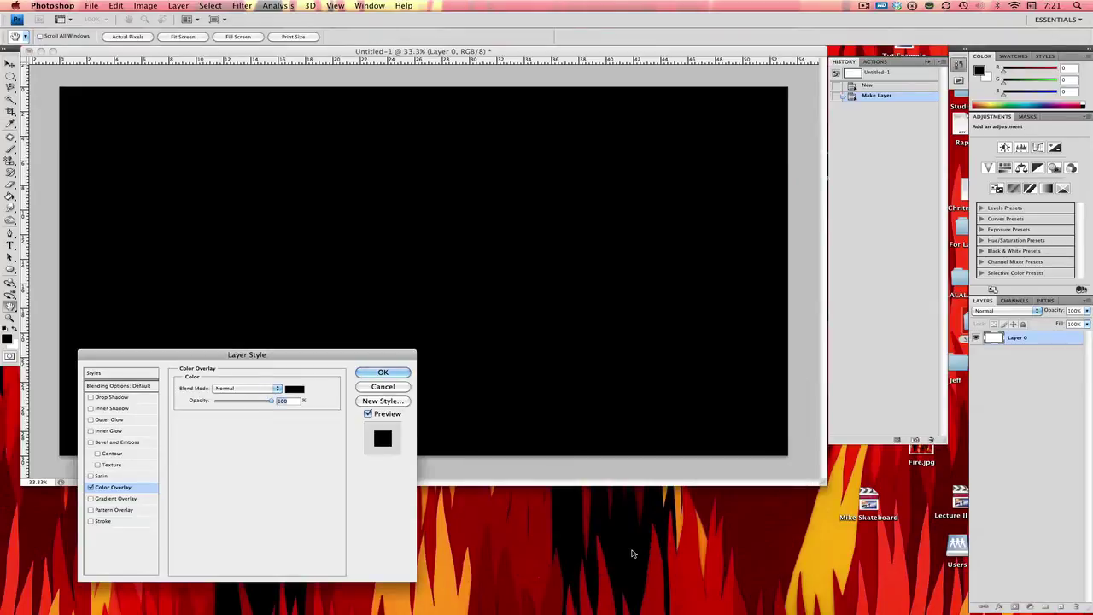
pyautogui.press('Return')
# Set the Eraser to 1871 px diameter and 95% hardness, try it on the canvas centre, and undo that erasure
pyautogui.press('e')
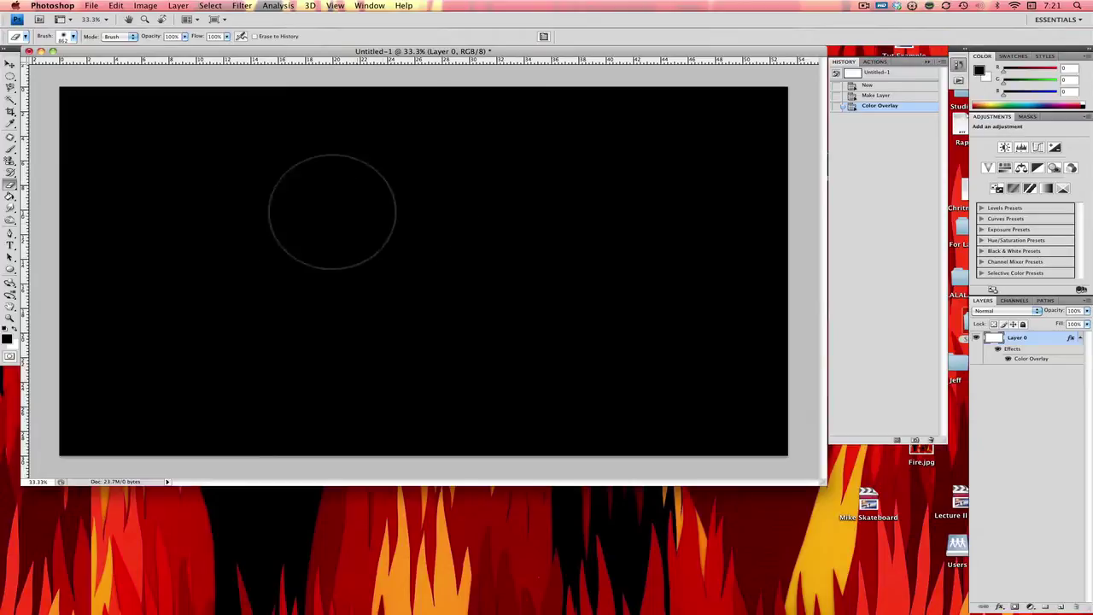
pyautogui.rightClick(353, 232)
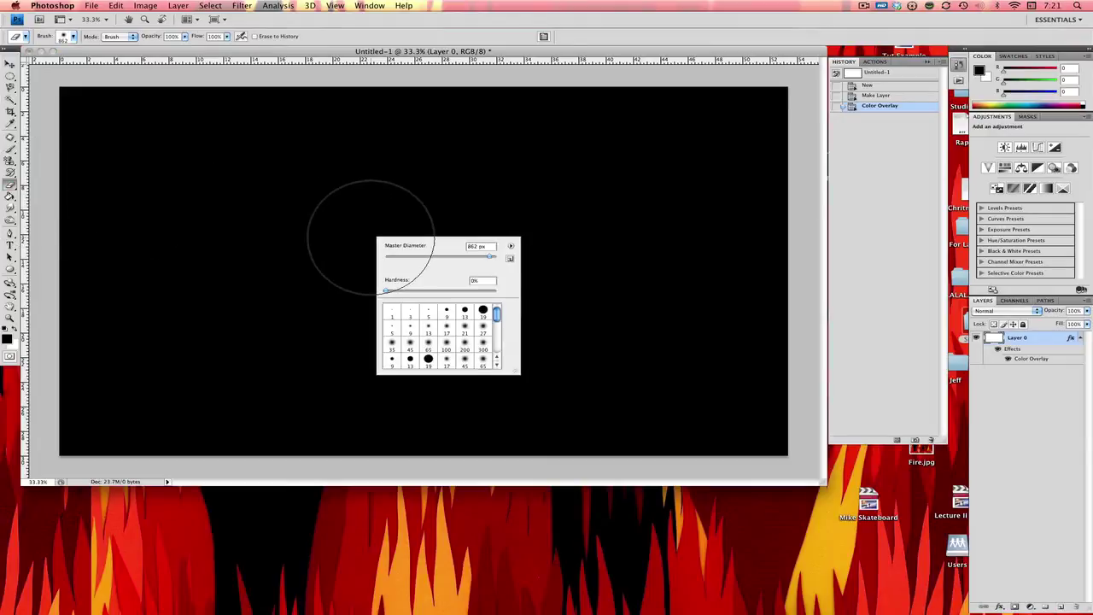
pyautogui.moveTo(487, 256); pyautogui.dragTo(494, 258)
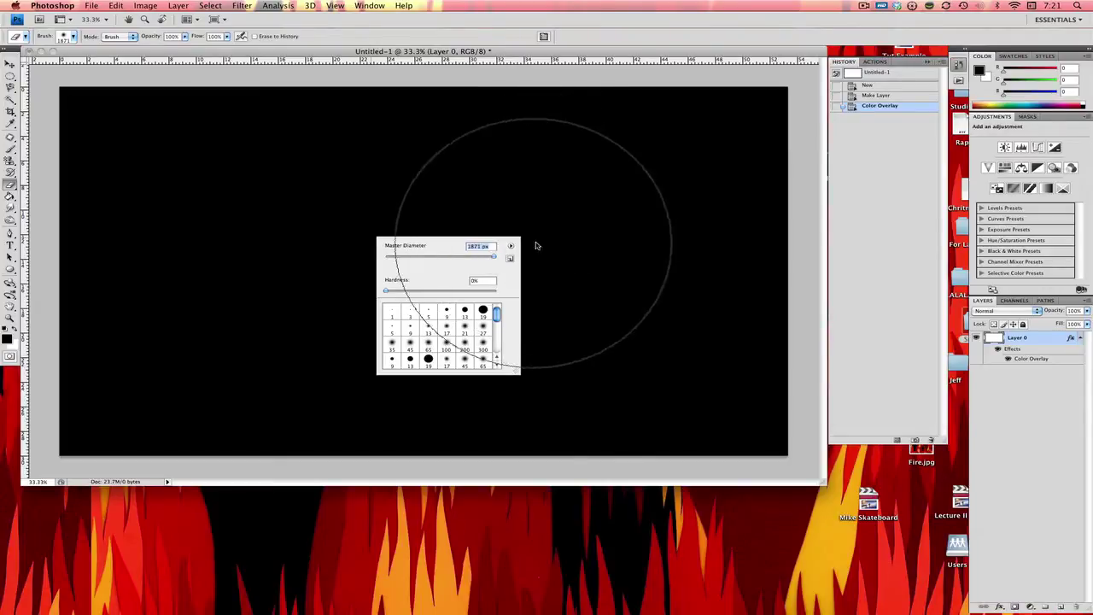
pyautogui.rightClick(567, 241)
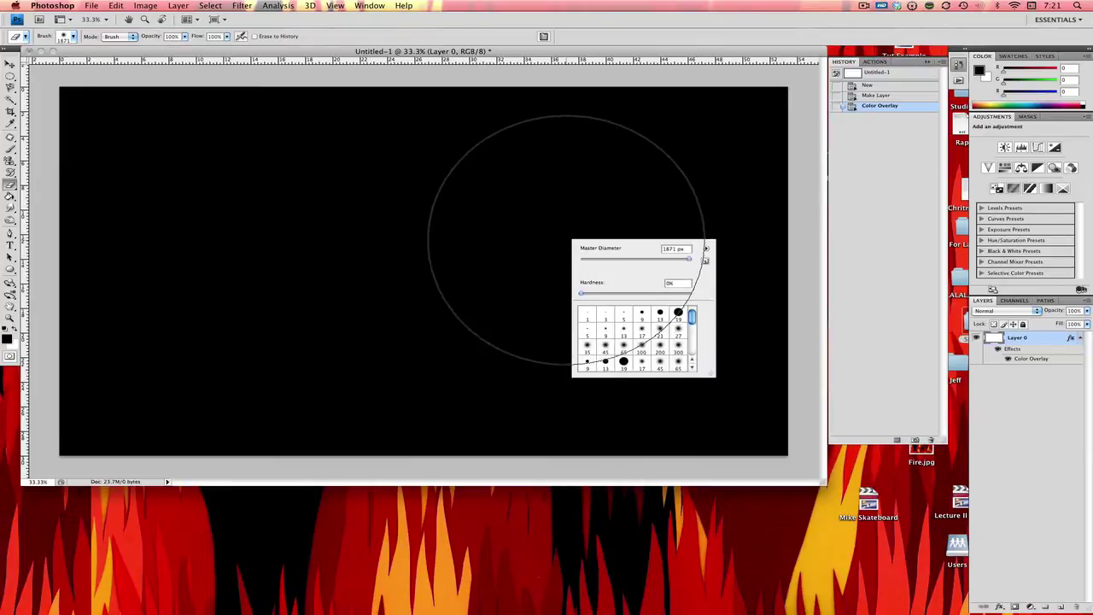
pyautogui.click(683, 296)
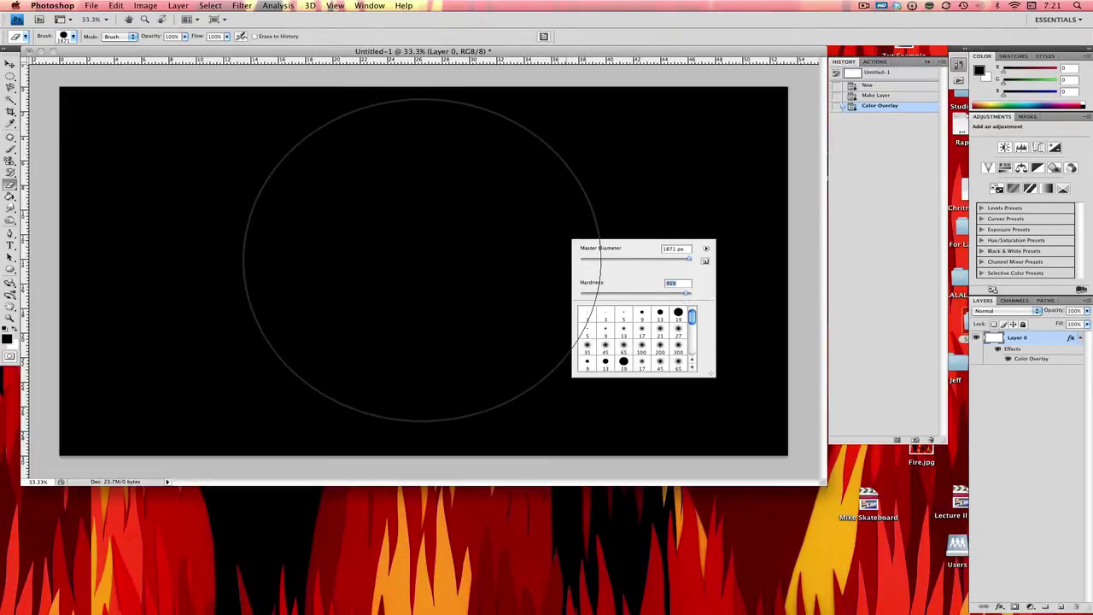
pyautogui.click(427, 258)
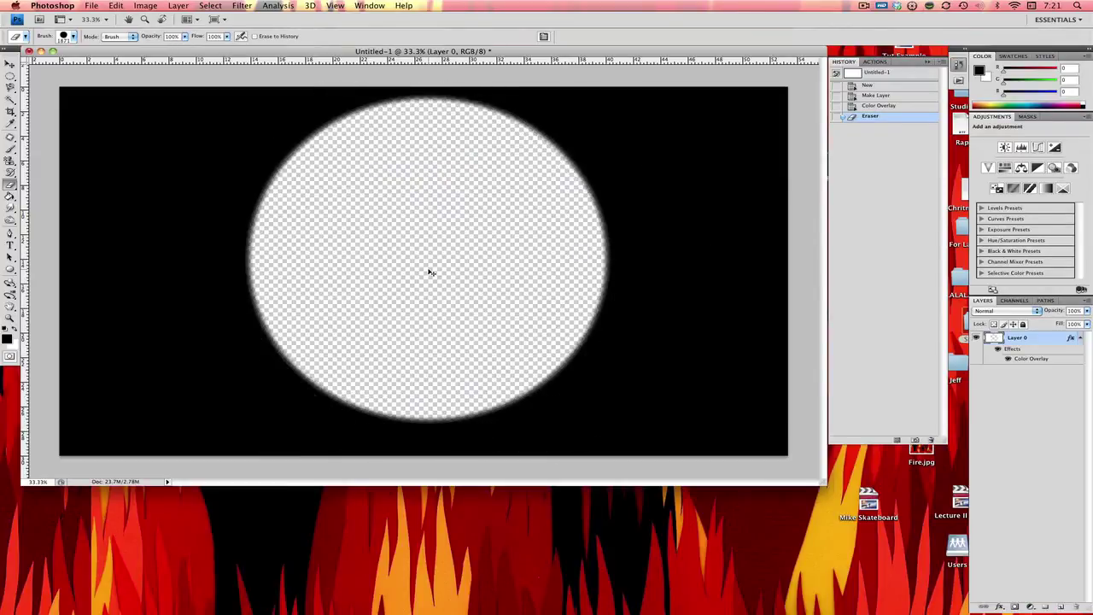
pyautogui.press('super+z')
# Set the Brush to a 21 px diameter with 100% hardness
pyautogui.press('b')
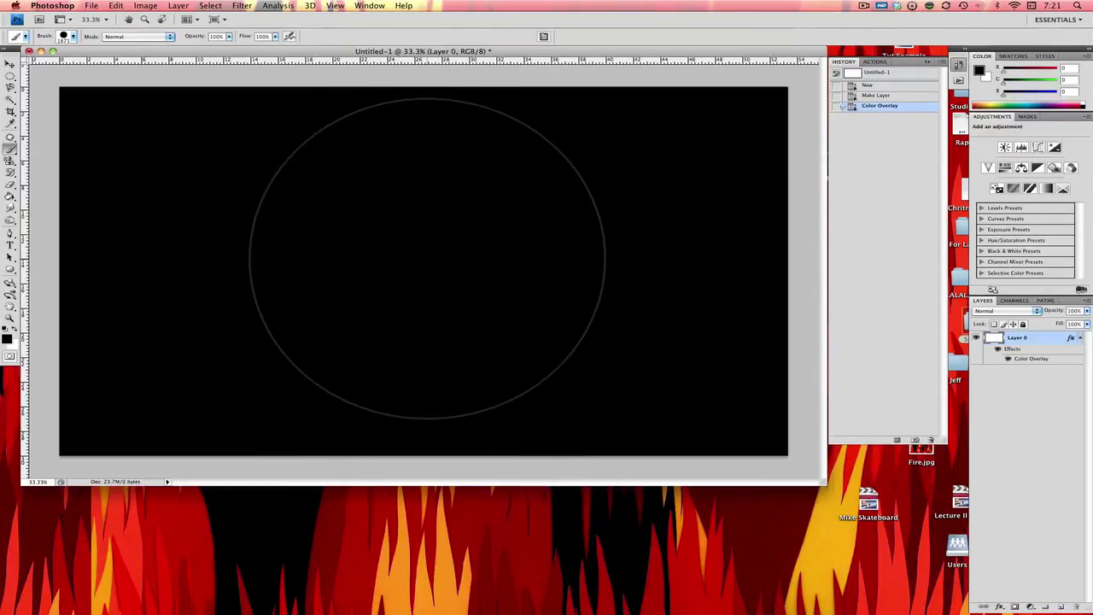
pyautogui.rightClick(418, 254)
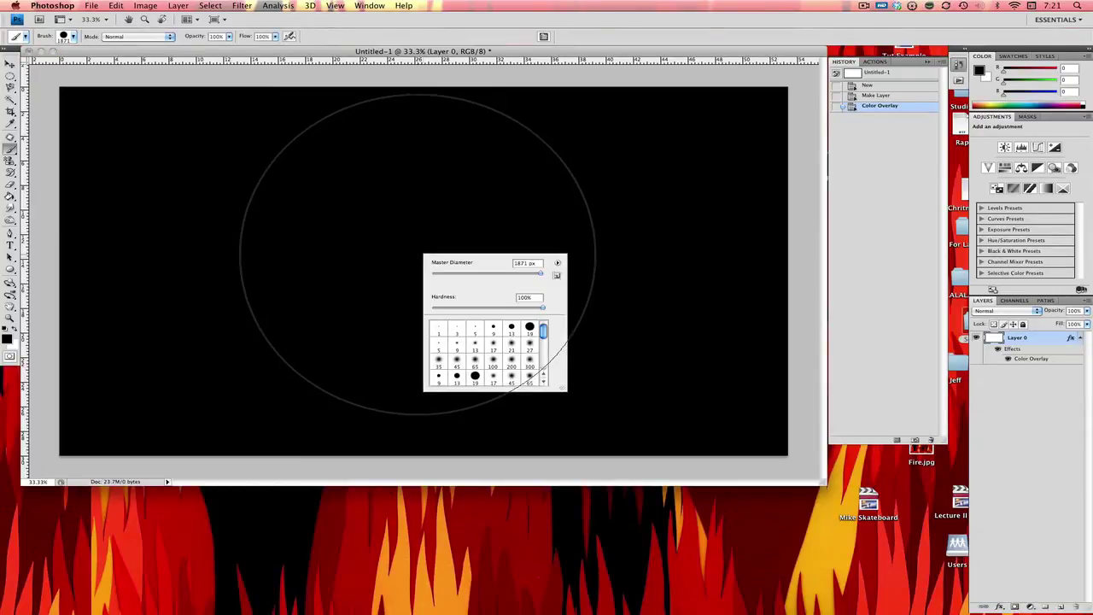
pyautogui.moveTo(442, 277); pyautogui.dragTo(442, 273)
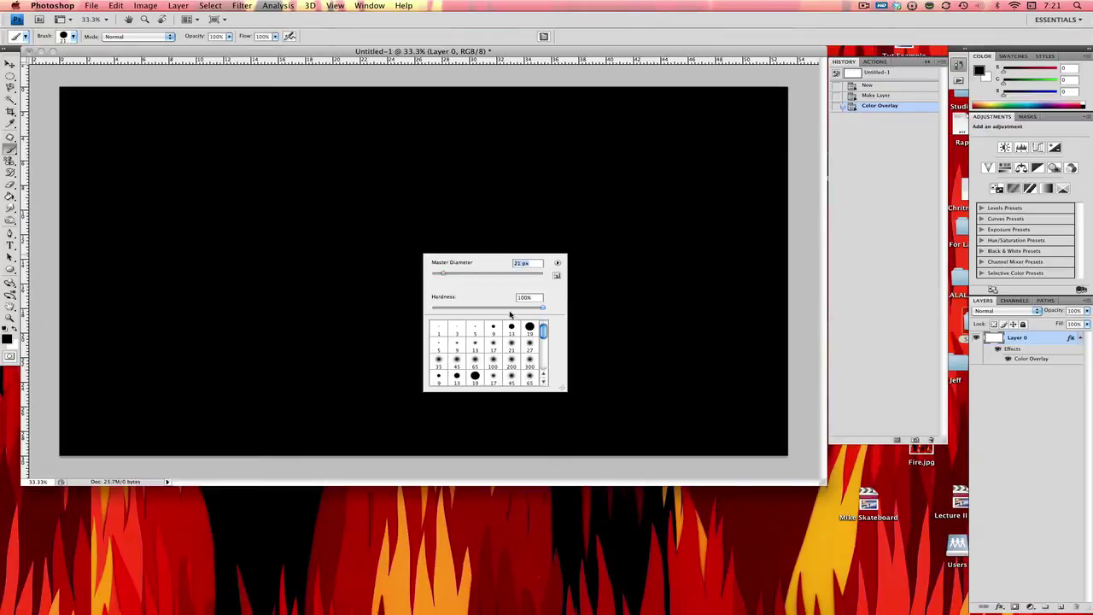
pyautogui.click(588, 316)
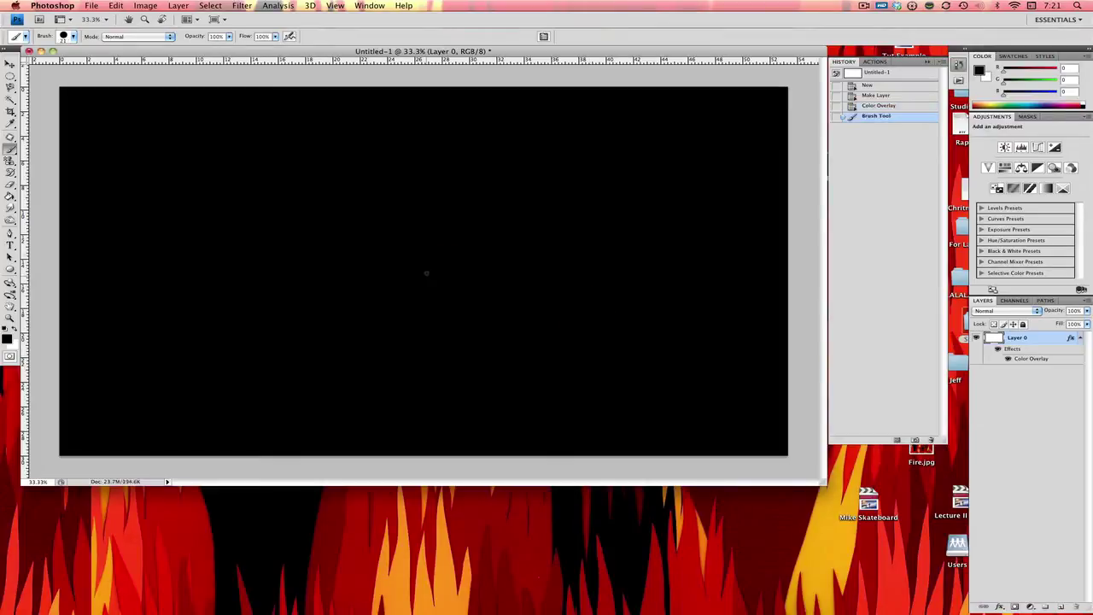
# Erase one large circle in the middle of the black layer and paint a small dot at its exact centre
pyautogui.press('e')
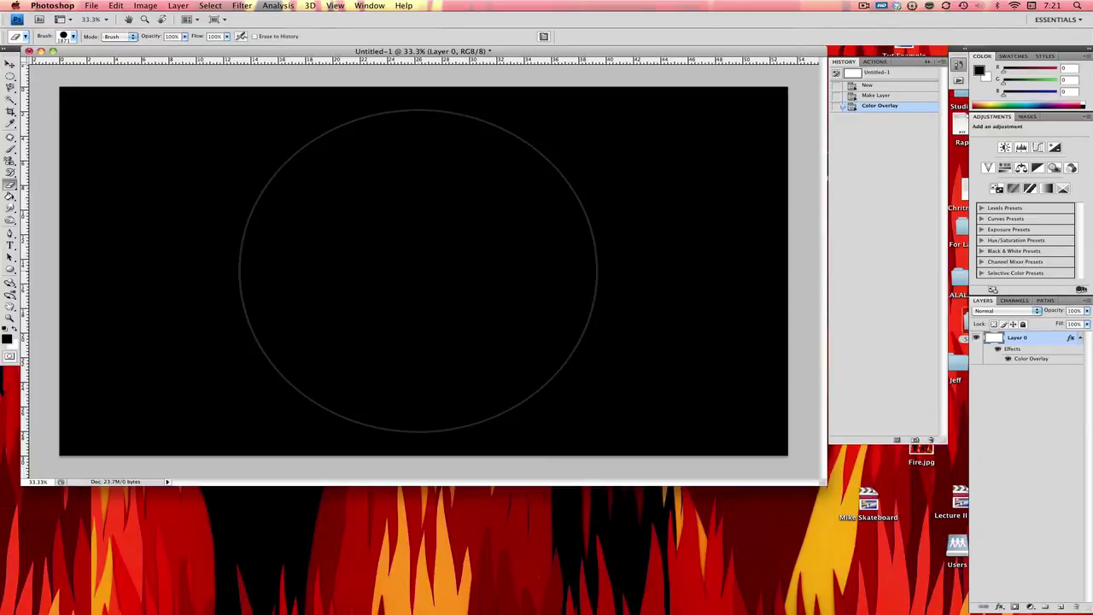
pyautogui.click(417, 270)
pyautogui.press('b')
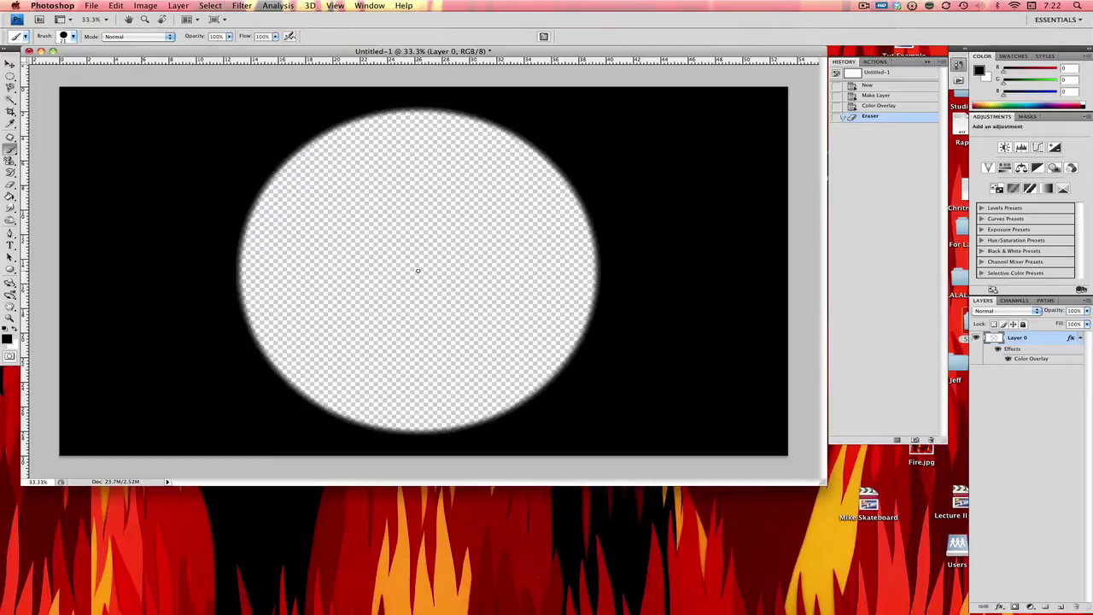
pyautogui.click(418, 271)
# Examine the painted centre dot up close, then view the whole canvas again
pyautogui.press('z')
pyautogui.moveTo(400, 261); pyautogui.dragTo(447, 293)
pyautogui.press('h')
pyautogui.moveTo(333, 199); pyautogui.dragTo(407, 273)
pyautogui.press('z')
pyautogui.keyDown('alt'); pyautogui.click(464, 259); pyautogui.keyUp('alt')
pyautogui.keyDown('alt'); pyautogui.click(465, 260); pyautogui.keyUp('alt')
pyautogui.keyDown('alt'); pyautogui.click(501, 258); pyautogui.keyUp('alt')
pyautogui.keyDown('alt'); pyautogui.click(502, 259); pyautogui.keyUp('alt')
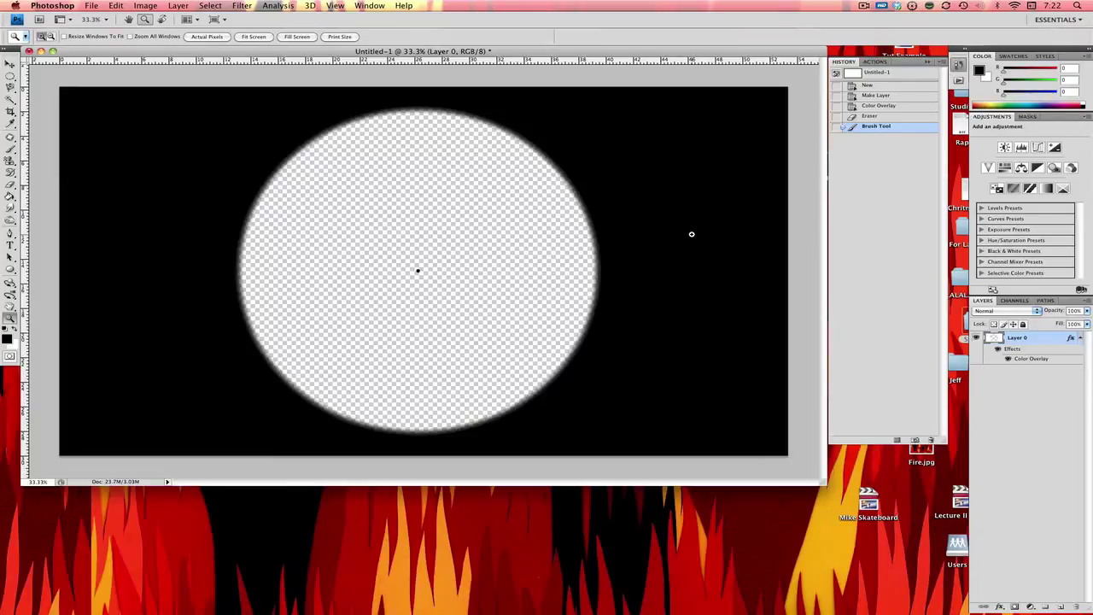
# Add a new empty layer above Layer 0, discarding the first one made and creating it again
pyautogui.click(1063, 606)
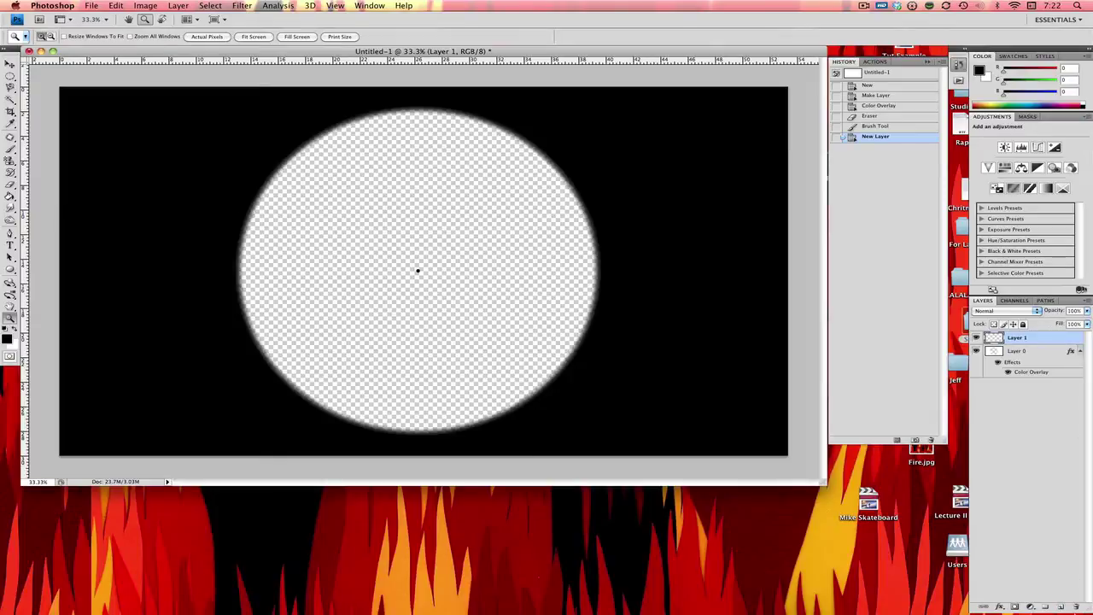
pyautogui.moveTo(1016, 339); pyautogui.dragTo(1061, 607)
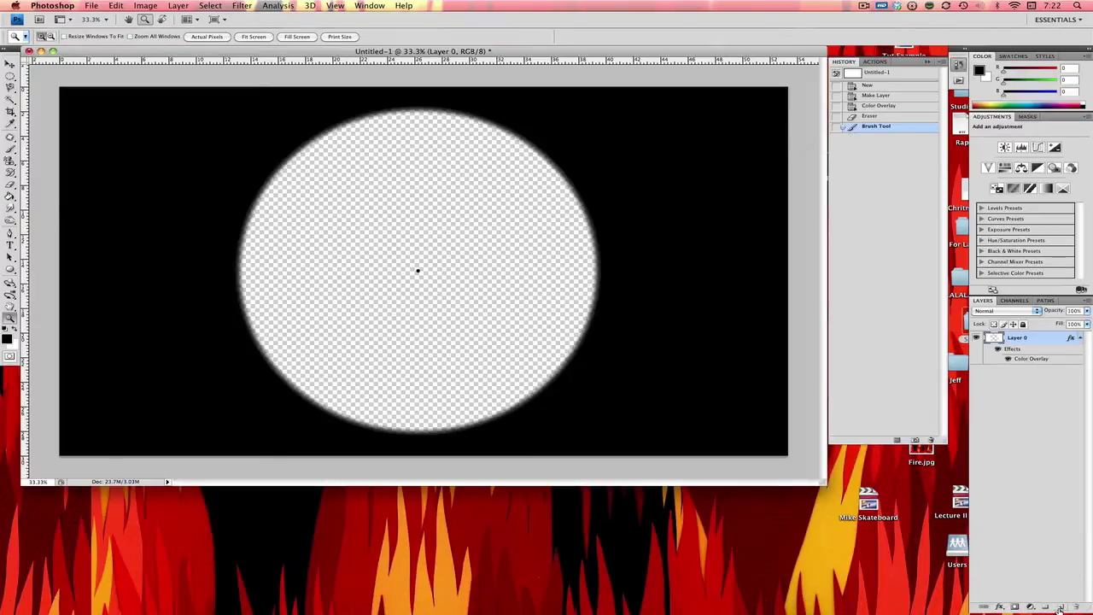
pyautogui.click(1061, 608)
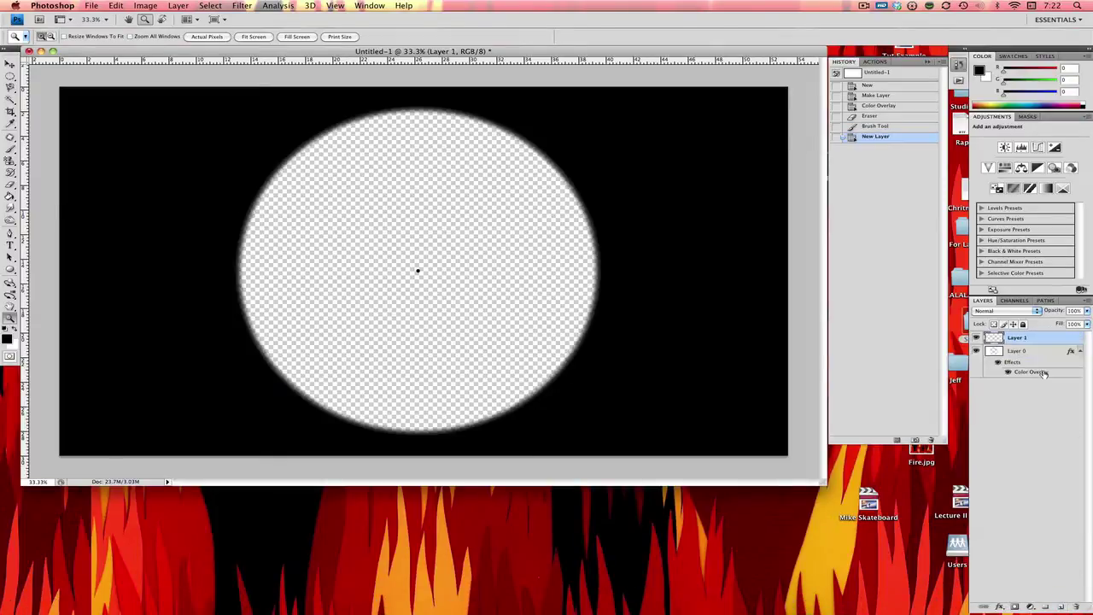
# Set the Brush to a 1871 px diameter with 98% hardness
pyautogui.press('b')
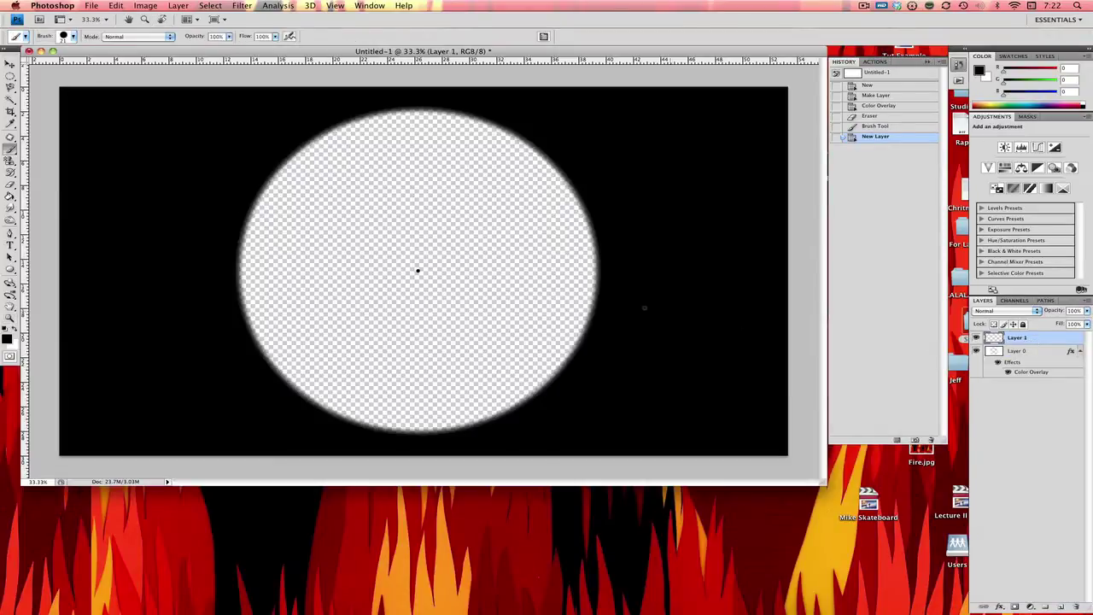
pyautogui.rightClick(391, 232)
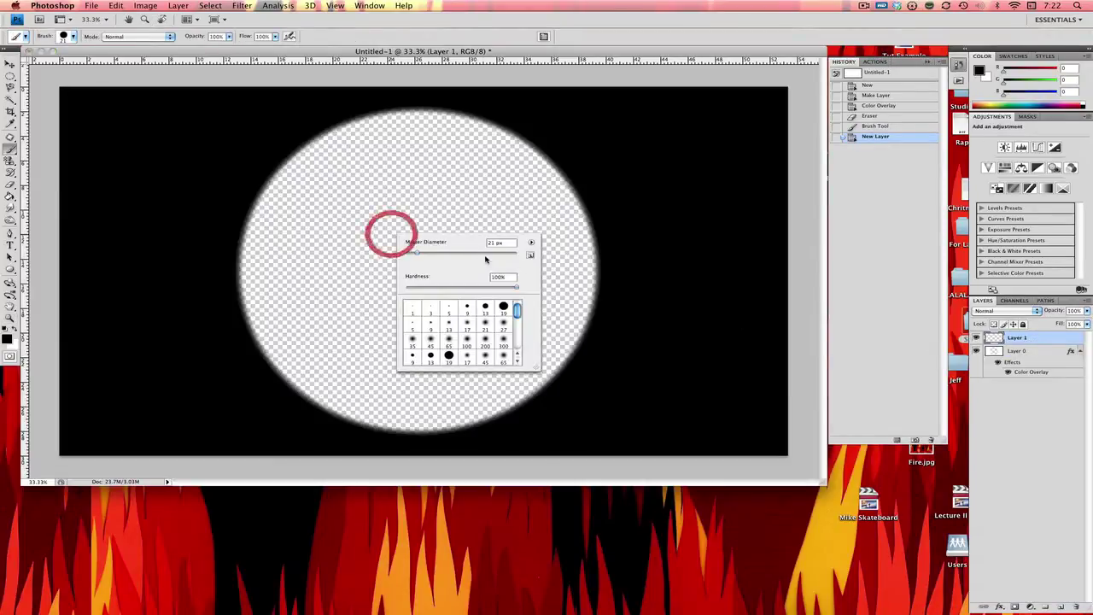
pyautogui.click(512, 254)
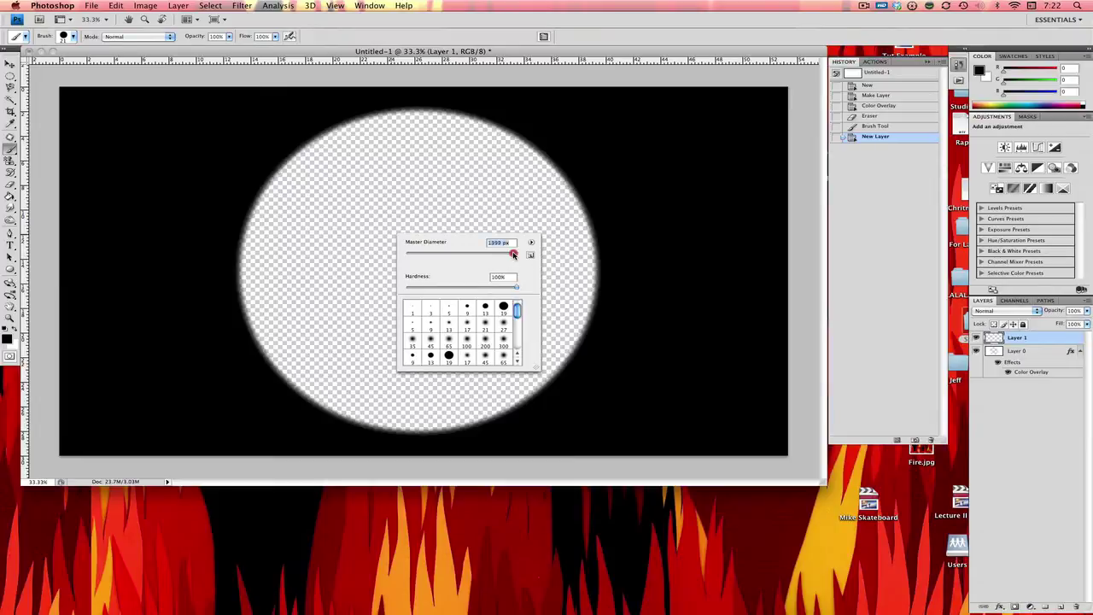
pyautogui.moveTo(514, 255); pyautogui.dragTo(516, 254)
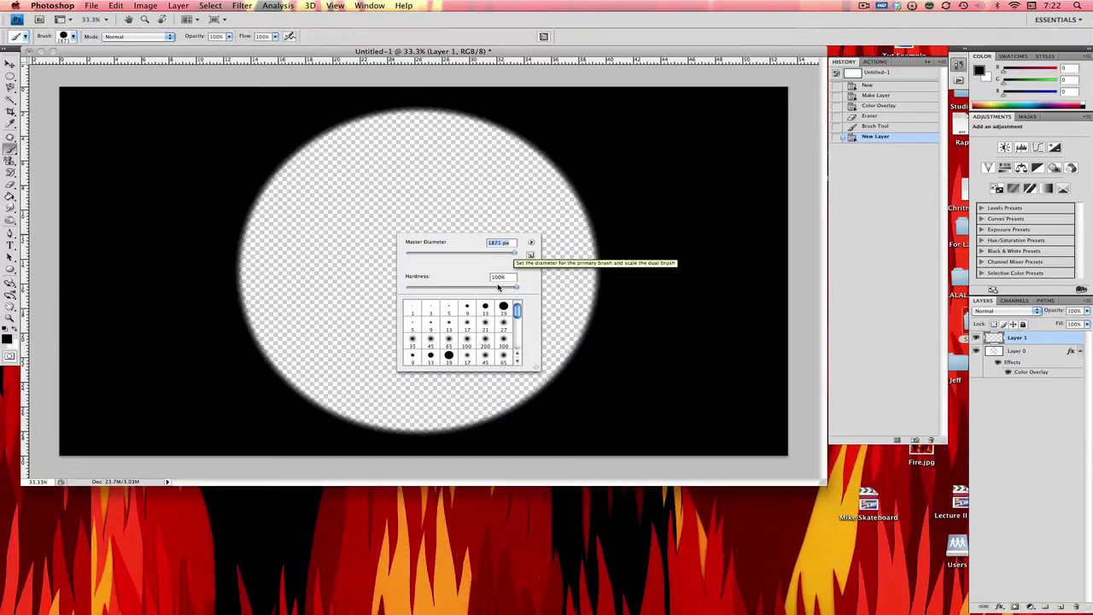
pyautogui.click(515, 287)
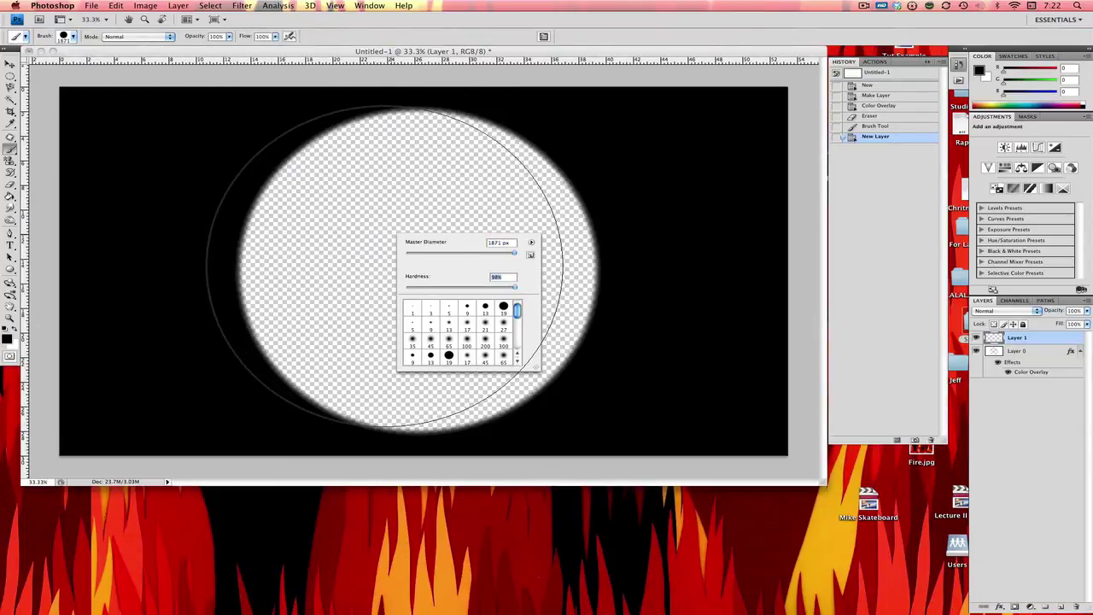
# Paint one large black disc on the new layer, centred on the small dot, undoing the first misplaced stamp
pyautogui.click(412, 269)
pyautogui.hotkey('ctrl', 'z')
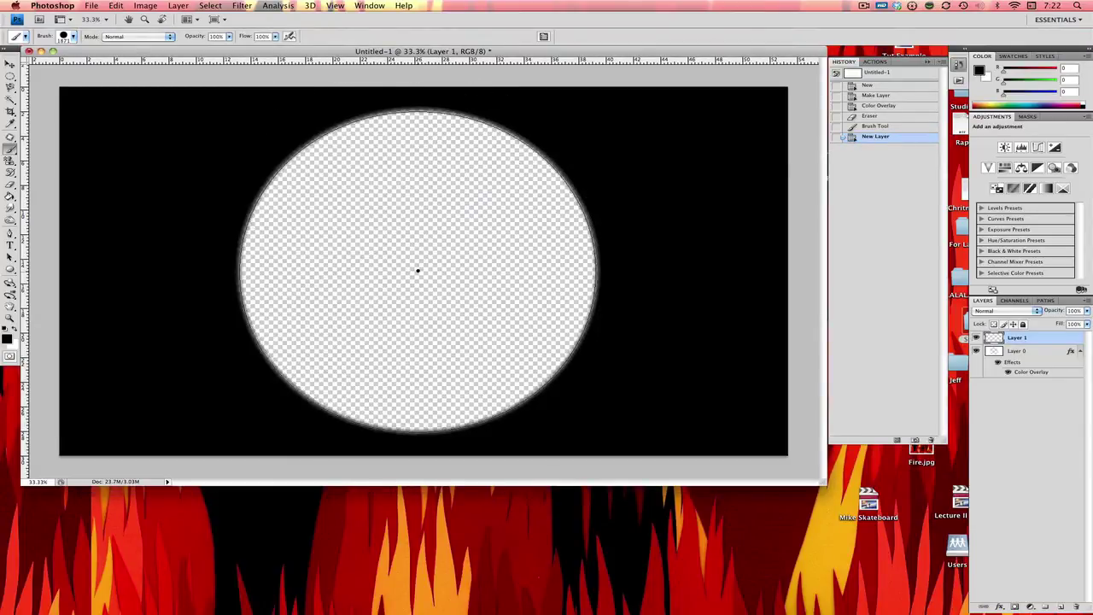
pyautogui.click(418, 270)
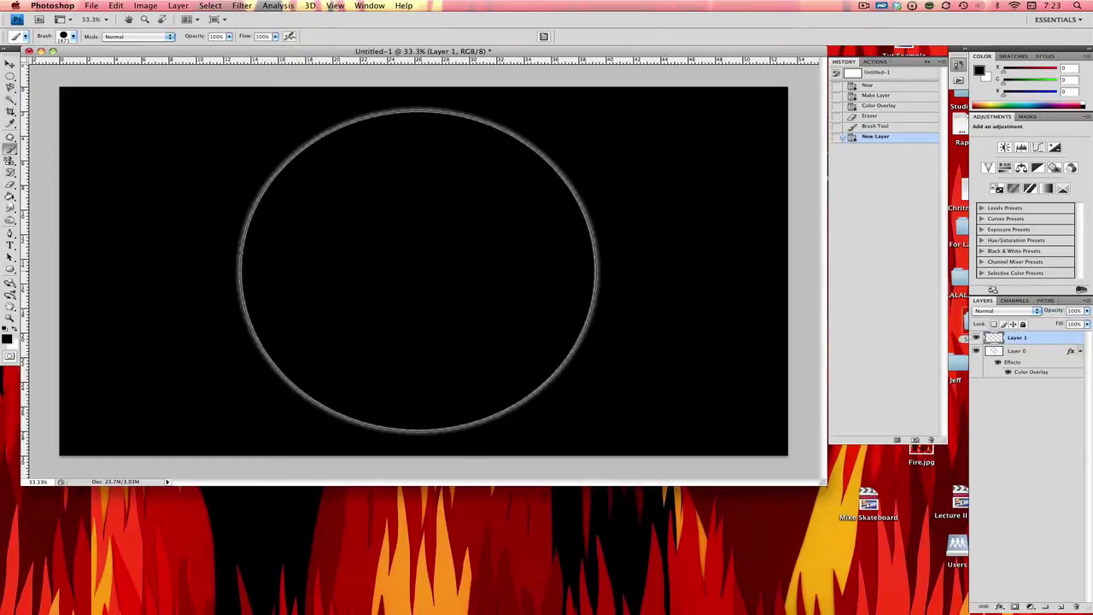
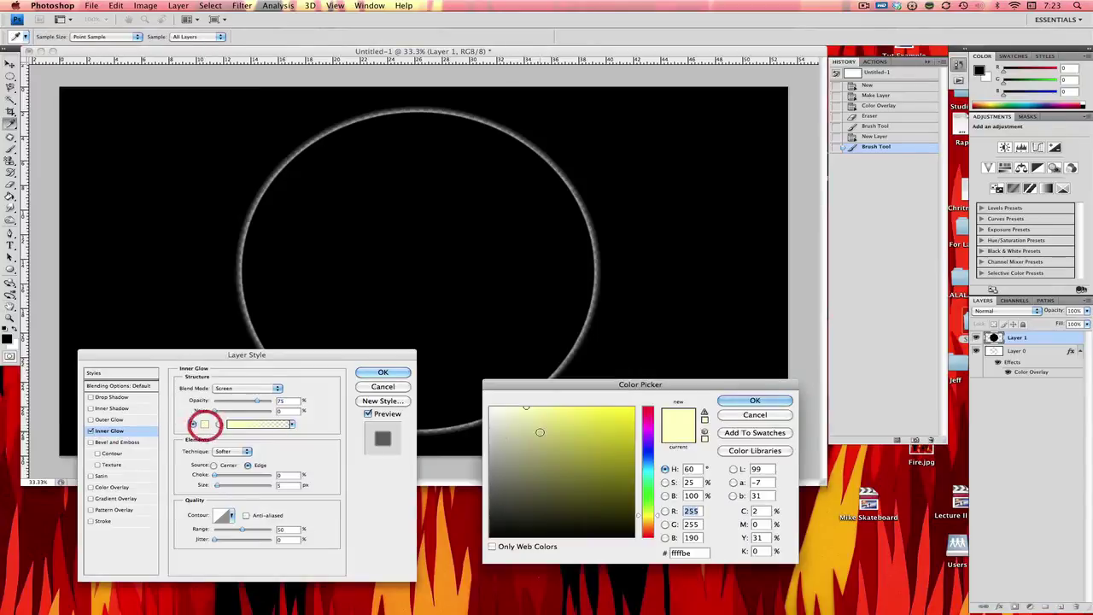
# Give the disc an Inner Glow in light grey f1f1f1, with Normal blending, 98% opacity, 3% choke and 221 px size
pyautogui.click(474, 416)
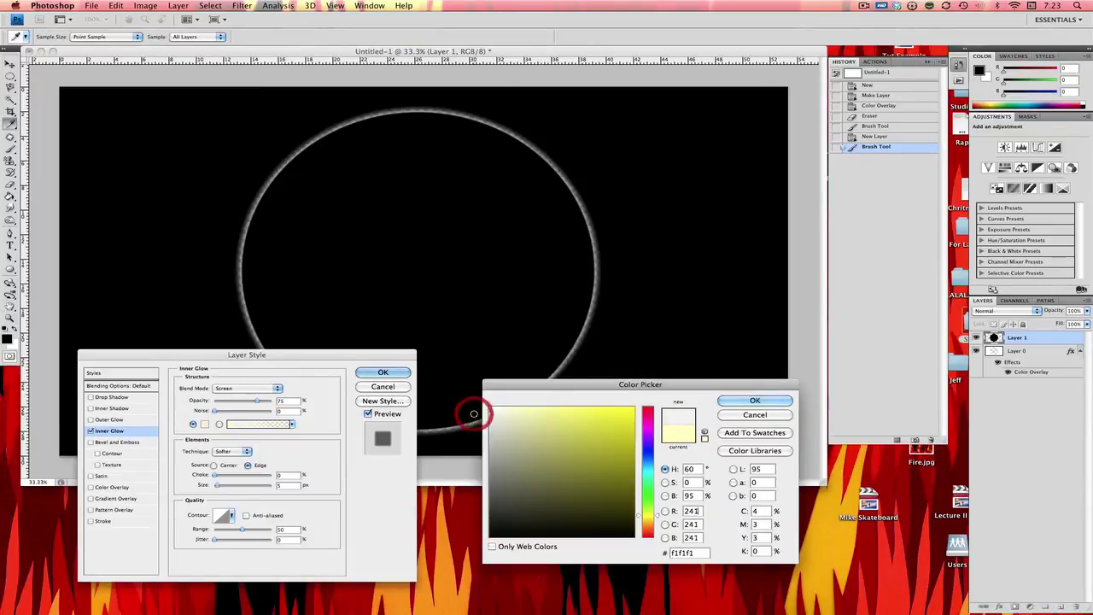
pyautogui.press('Return')
pyautogui.click(274, 389)
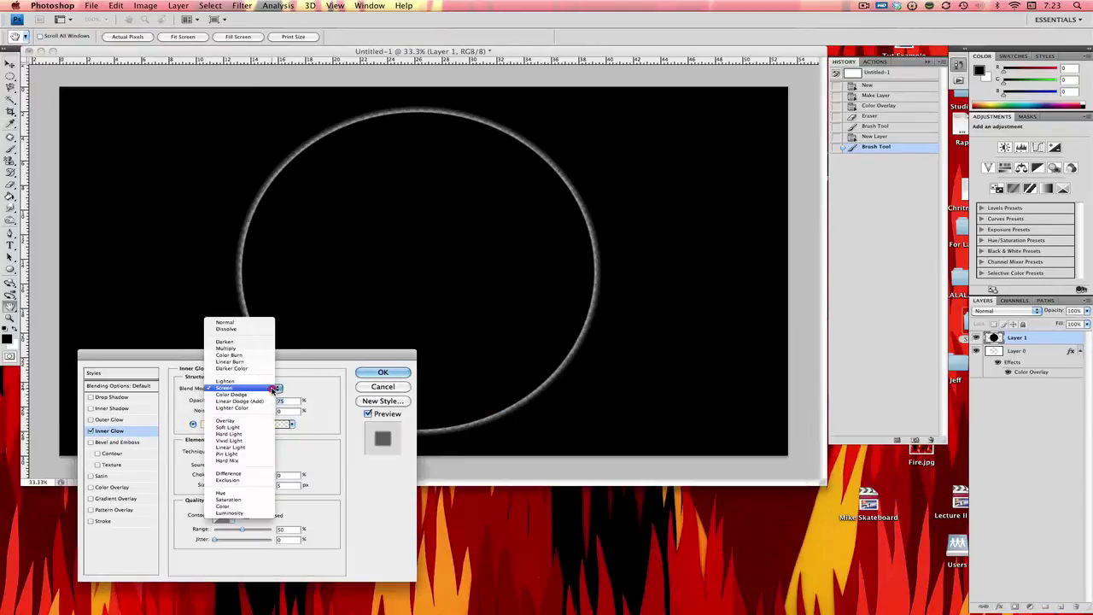
pyautogui.click(248, 323)
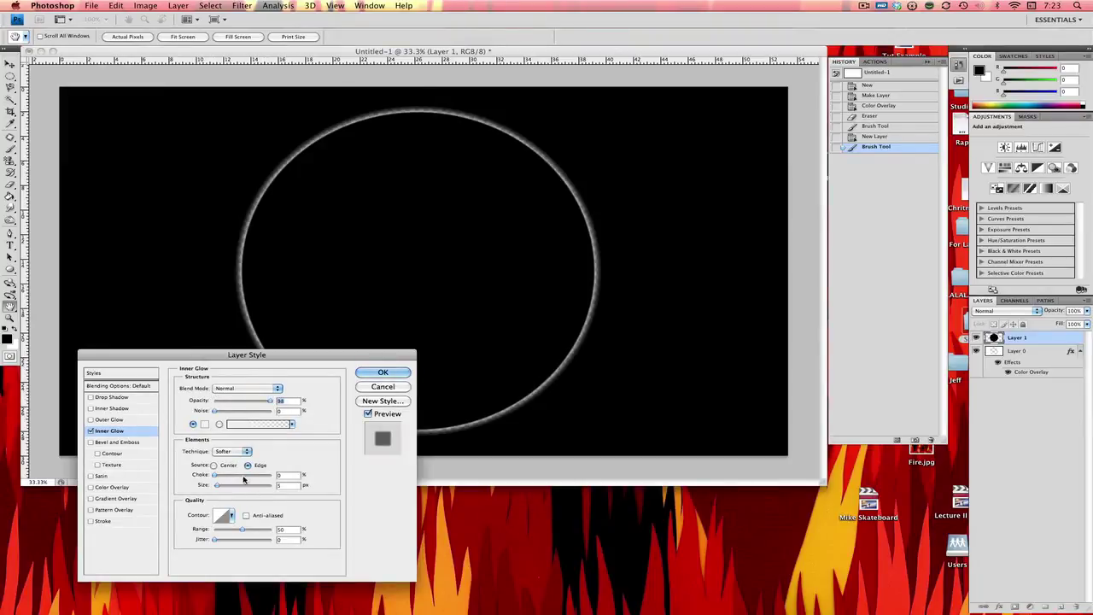
pyautogui.moveTo(254, 489); pyautogui.dragTo(266, 487)
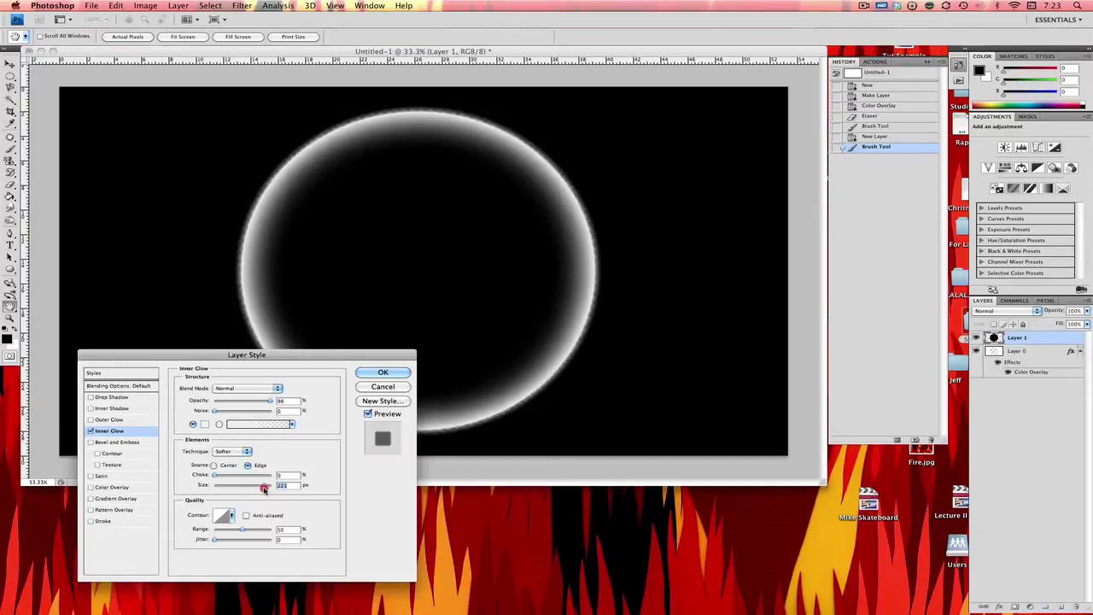
pyautogui.moveTo(215, 476); pyautogui.dragTo(216, 478)
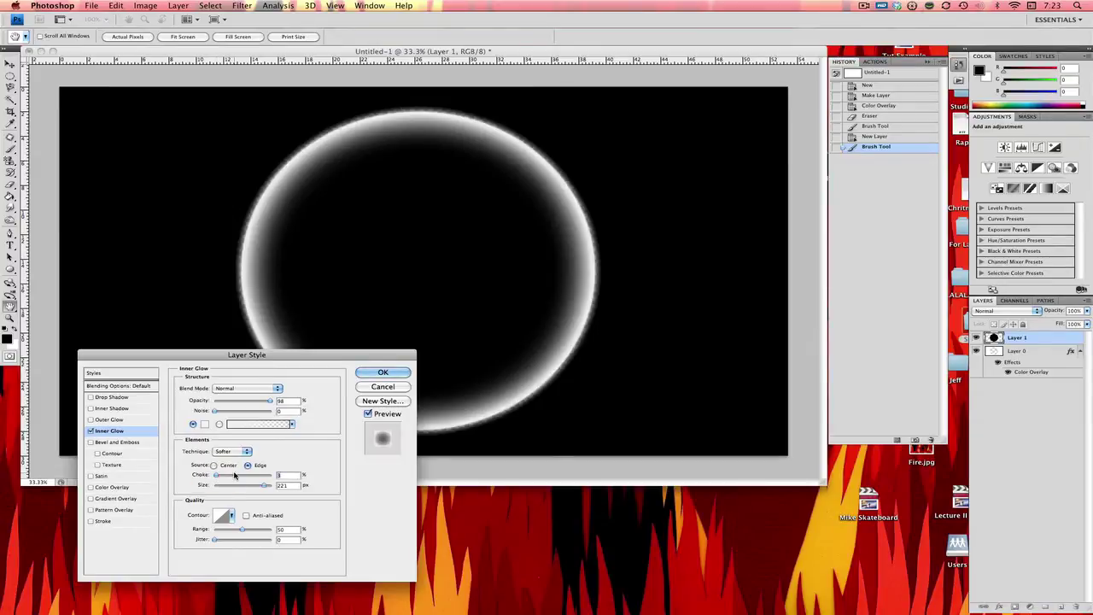
pyautogui.press('Return')
# Erase the middle of the glowing disc with a 1557 px eraser centred on the small dot
pyautogui.press('b')
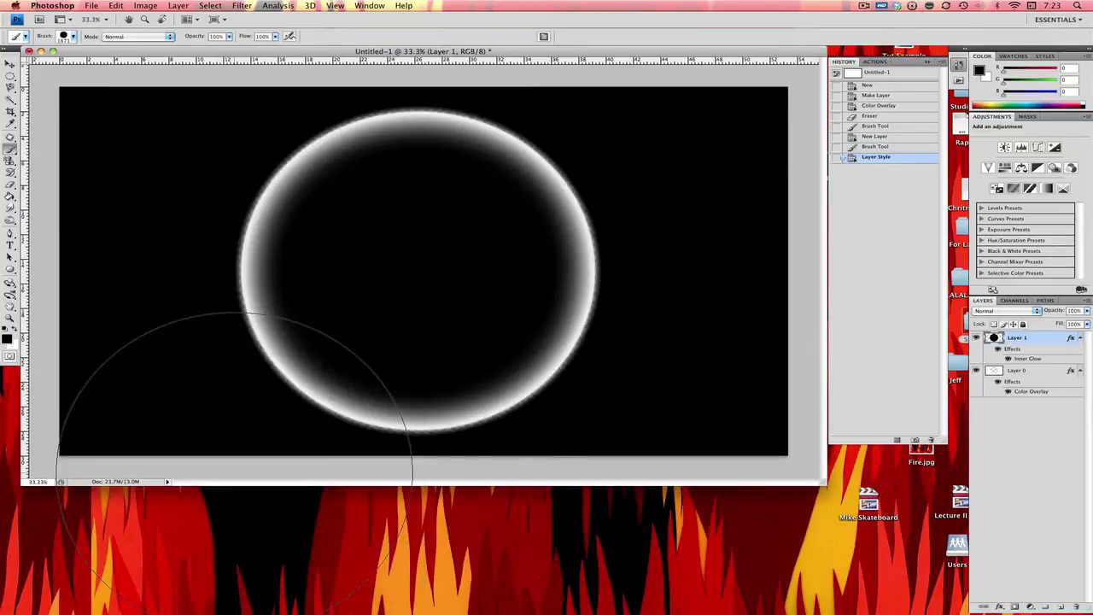
pyautogui.press('e')
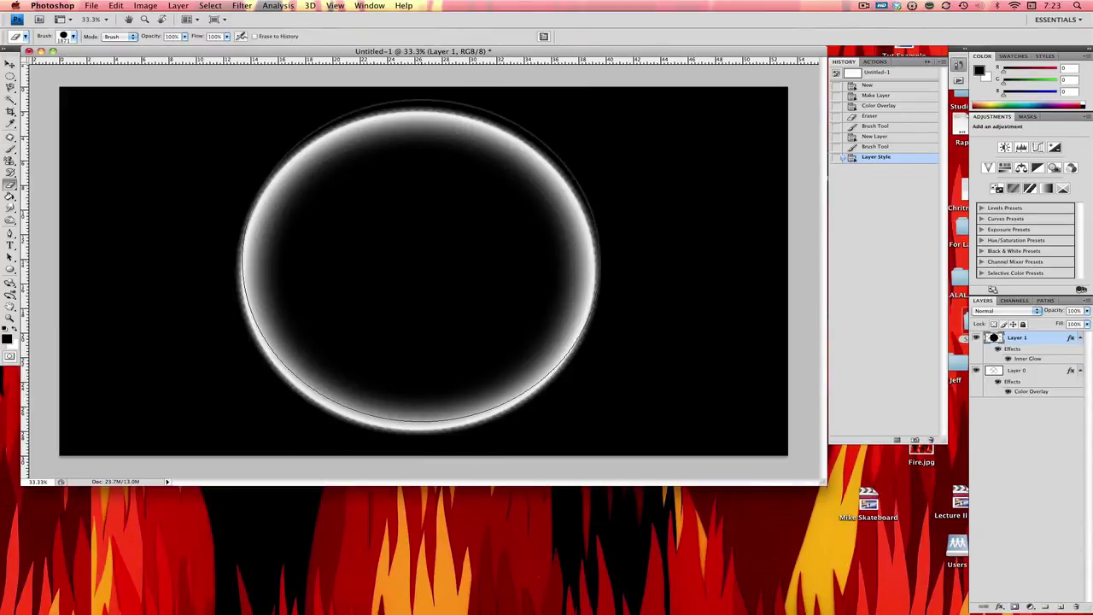
pyautogui.rightClick(432, 261)
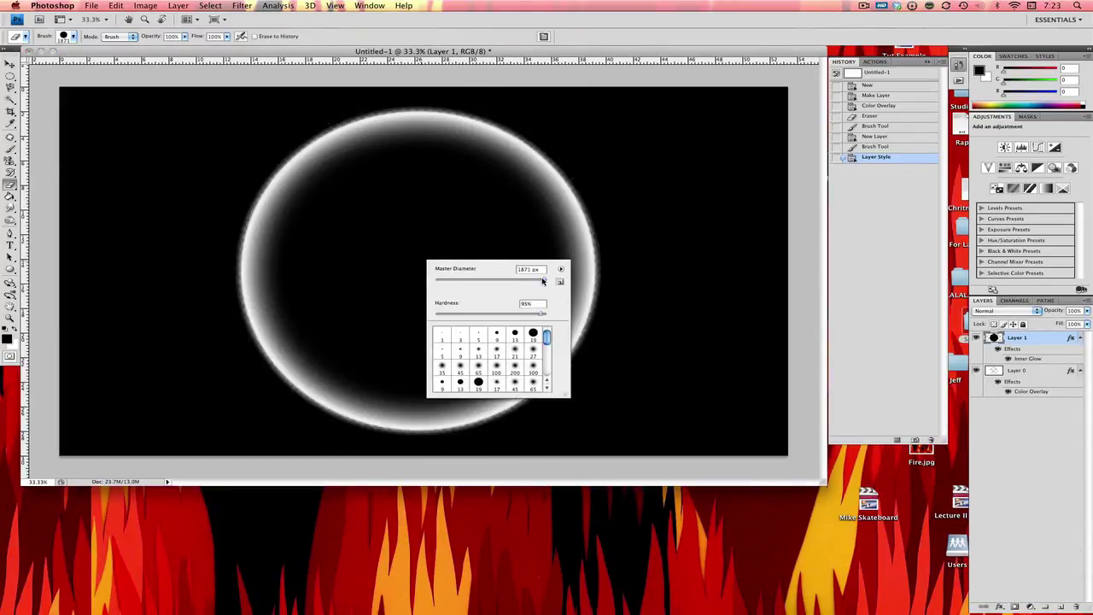
pyautogui.moveTo(541, 280); pyautogui.dragTo(542, 280)
pyautogui.moveTo(542, 282); pyautogui.dragTo(542, 282)
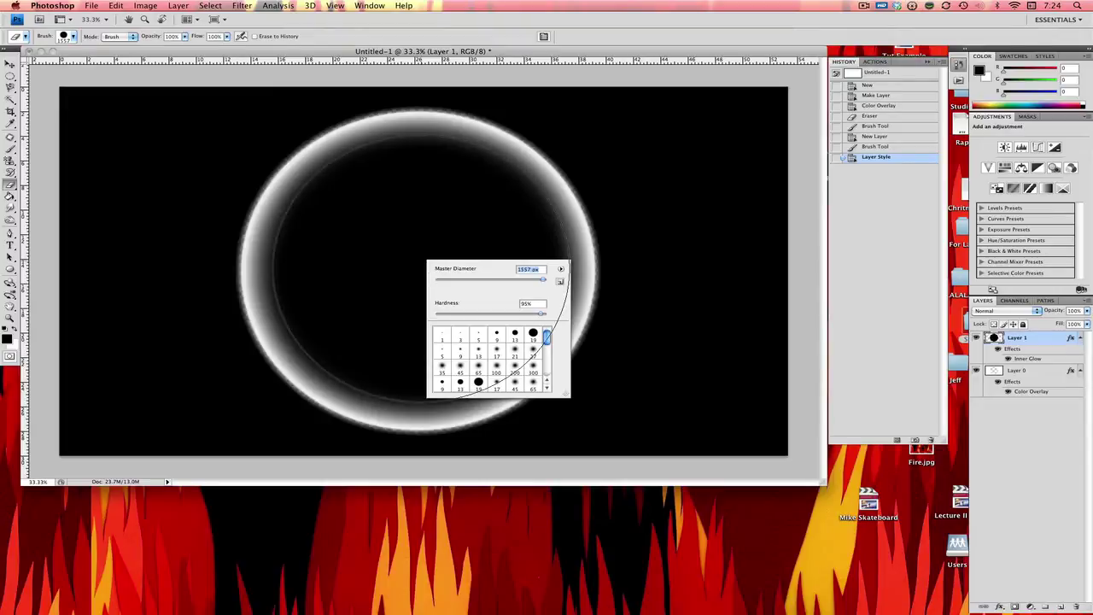
pyautogui.click(418, 270)
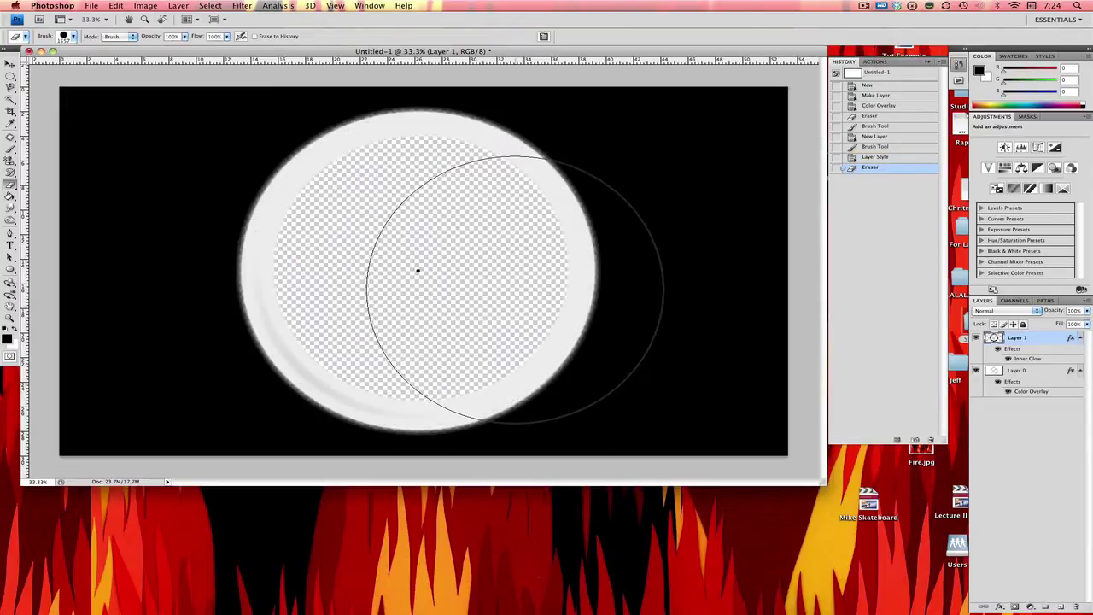
# Try moving the ring aside, undo that, and revert the document to the state before its centre was erased
pyautogui.press('v')
pyautogui.moveTo(459, 283); pyautogui.dragTo(637, 292)
pyautogui.press('super+z')
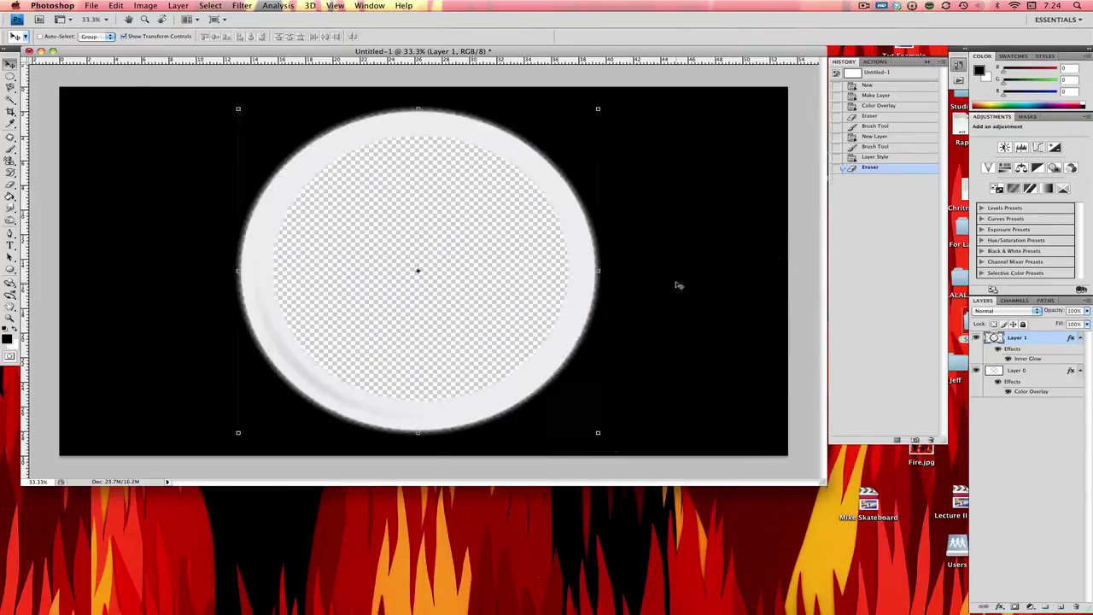
pyautogui.doubleClick(1030, 338)
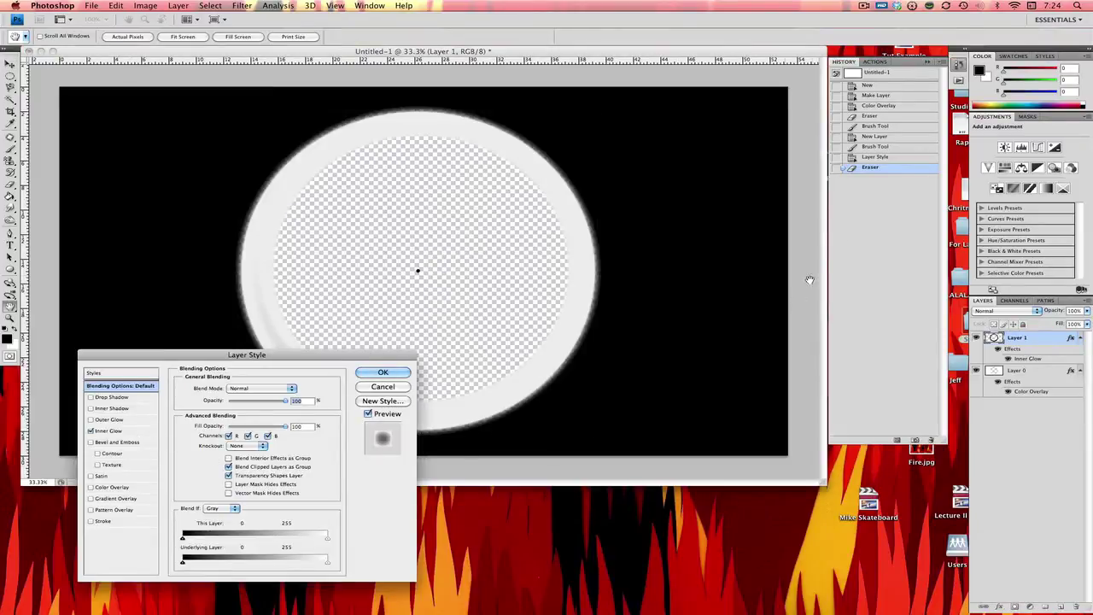
pyautogui.click(382, 387)
pyautogui.press('v')
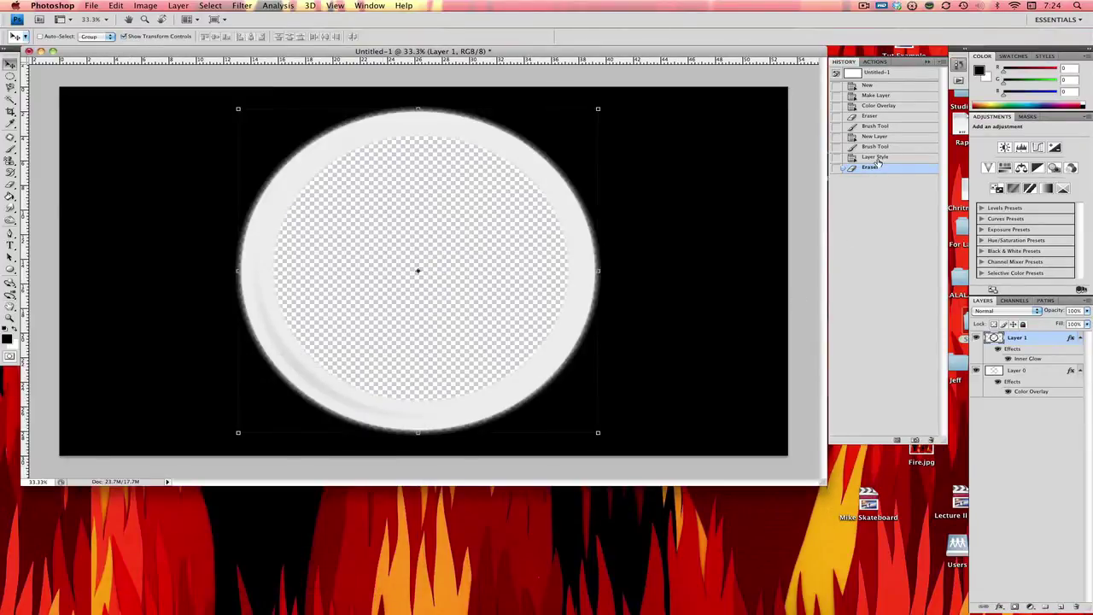
pyautogui.click(876, 159)
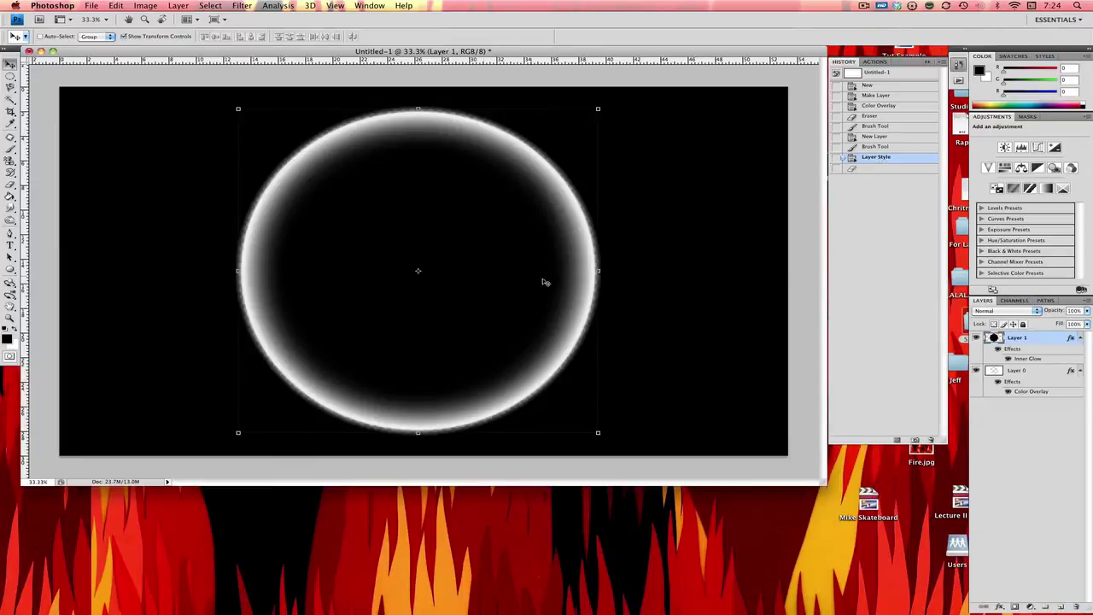
# Erase the disc's centre around the small dot with the eraser diameter set to 1399 px
pyautogui.press('b')
pyautogui.rightClick(640, 341)
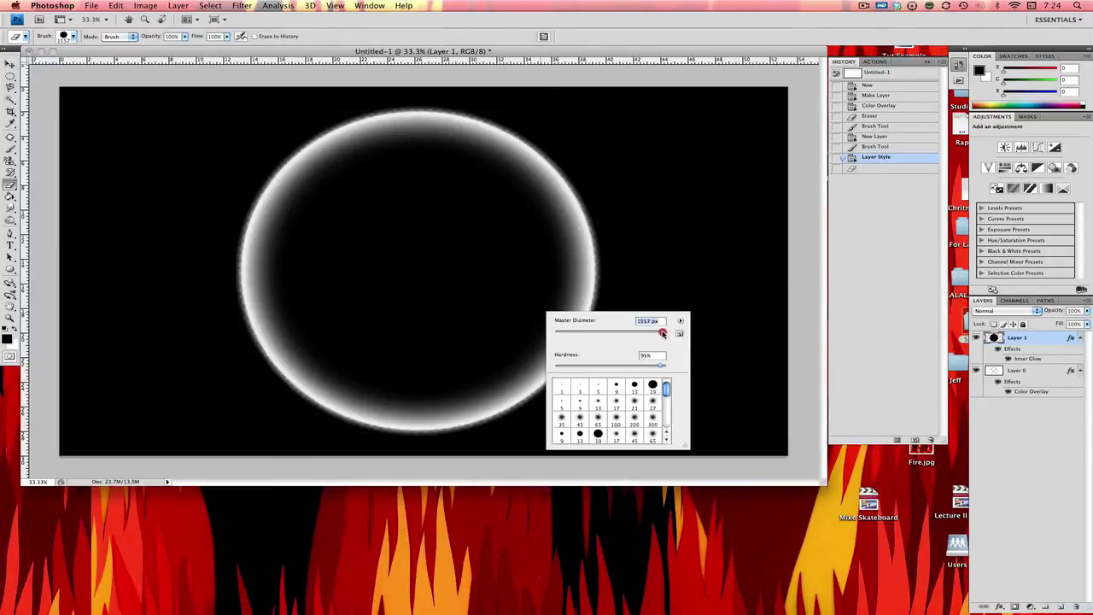
pyautogui.click(417, 271)
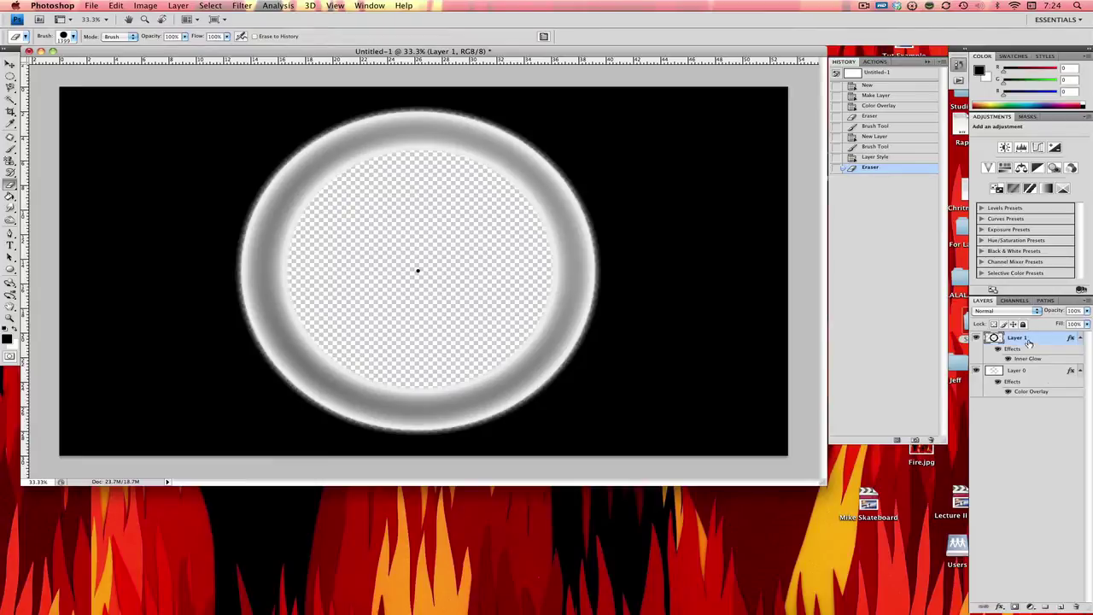
# Refine the ring's Inner Glow with 4% choke, 218 px size and a slightly lower opacity
pyautogui.doubleClick(1046, 343)
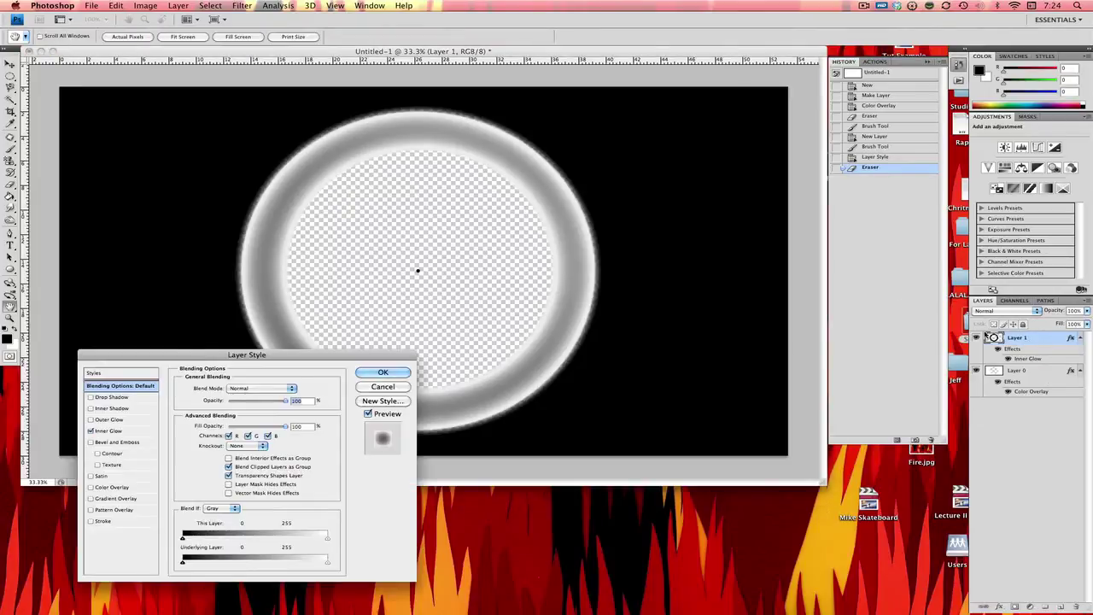
pyautogui.click(118, 433)
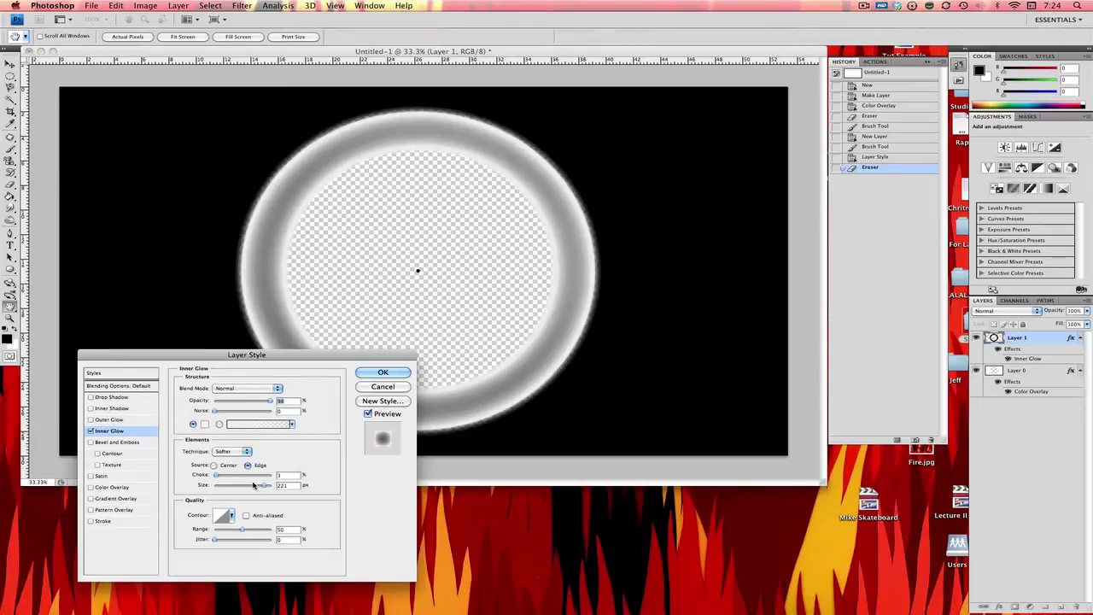
pyautogui.moveTo(257, 488); pyautogui.dragTo(217, 479)
pyautogui.moveTo(265, 405)
pyautogui.mouseDown()
pyautogui.moveTo(249, 403)
pyautogui.moveTo(263, 404)
pyautogui.mouseUp()
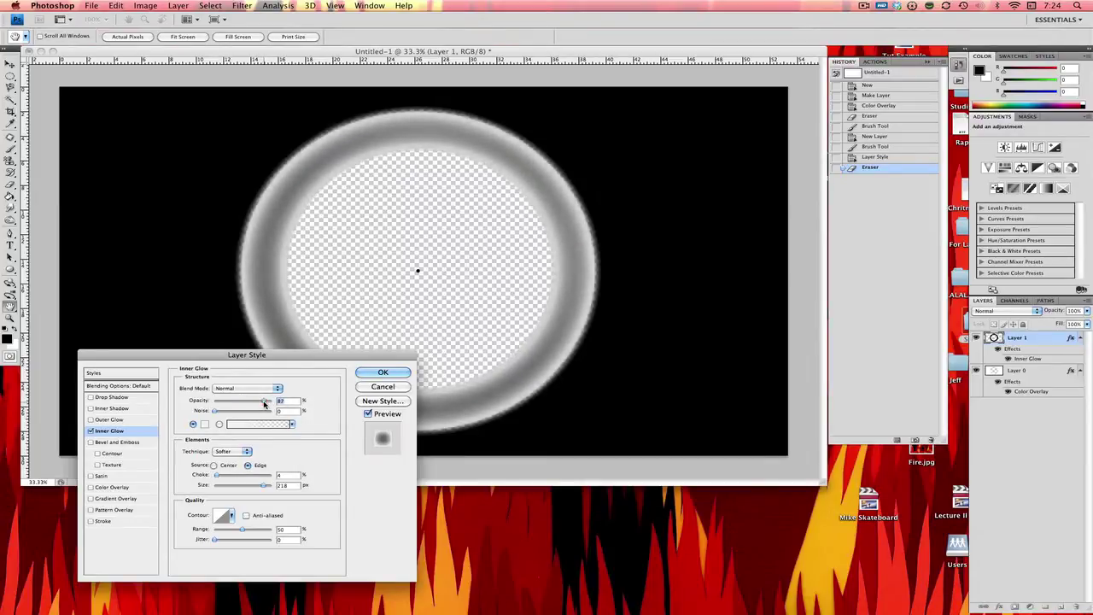
pyautogui.press('Return')
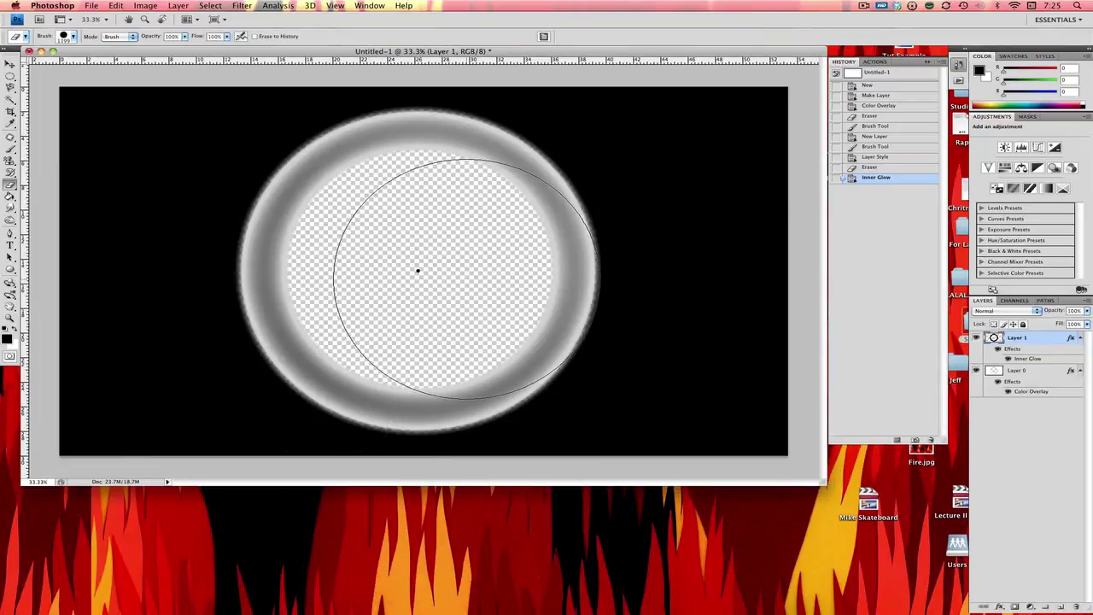
# Scale the ring up proportionally to 117.4% and centre it on the small dot
pyautogui.press('v')
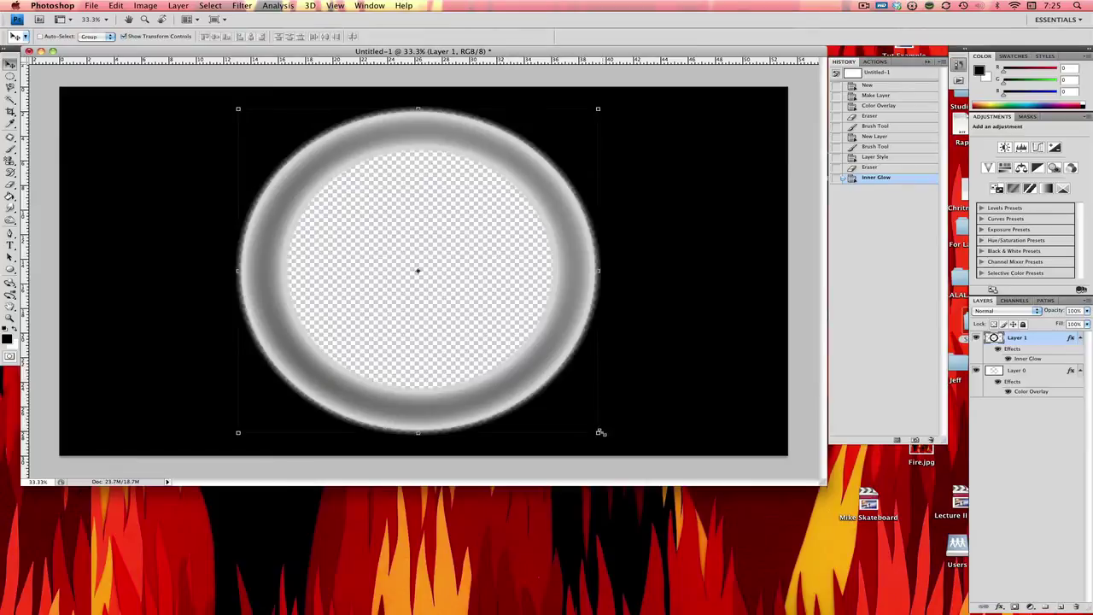
pyautogui.moveTo(393, 300); pyautogui.dragTo(323, 271)
pyautogui.click(528, 405)
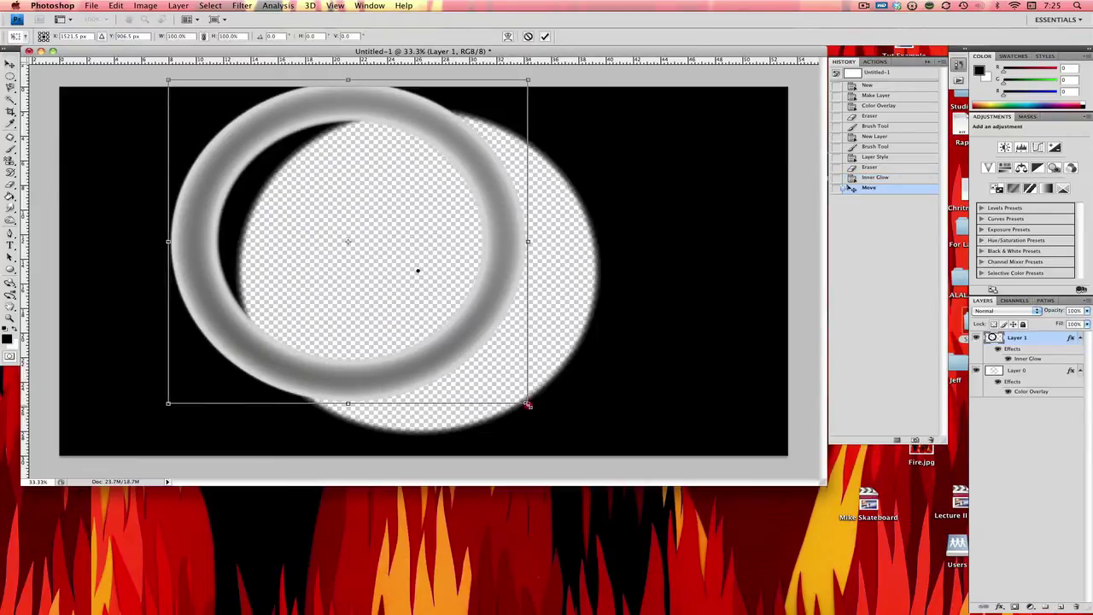
pyautogui.moveTo(528, 405); pyautogui.dragTo(593, 455)
pyautogui.moveTo(395, 381); pyautogui.dragTo(435, 384)
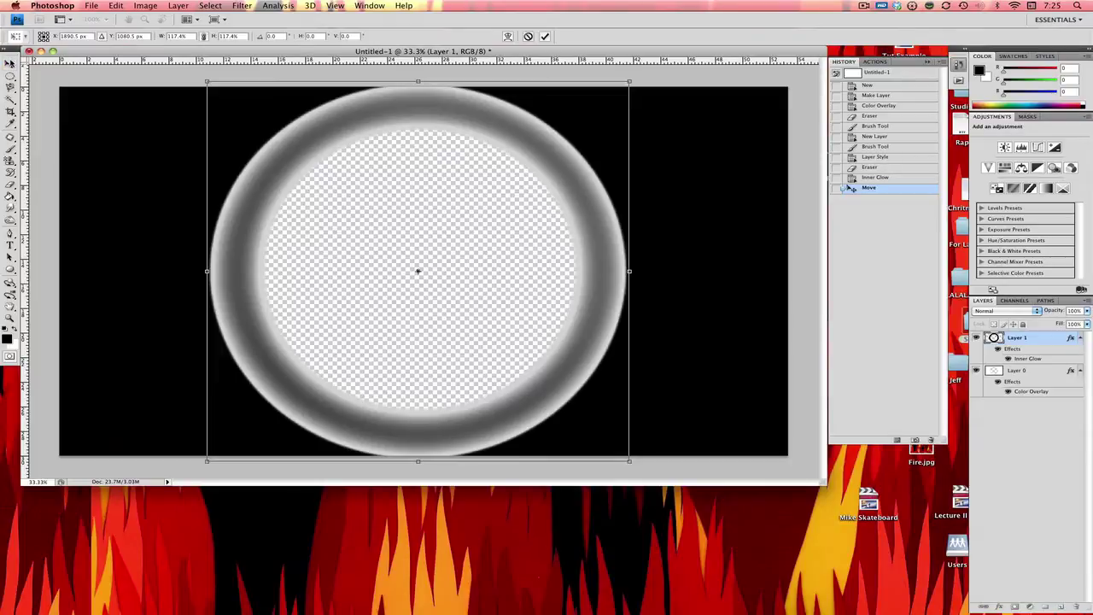
pyautogui.click(10, 63)
pyautogui.press('Return')
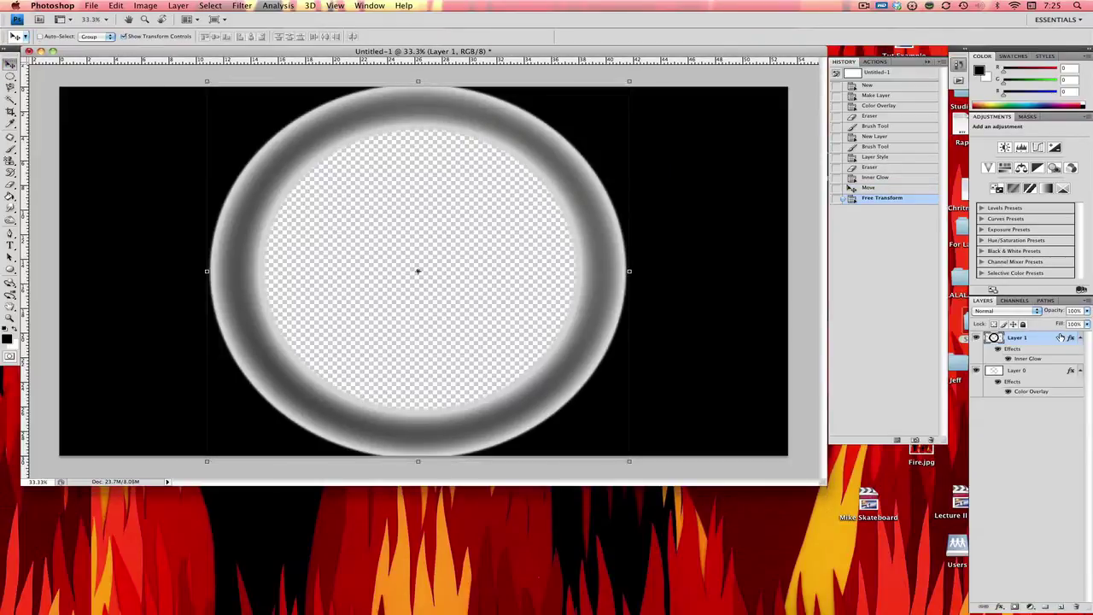
# Lower Layer 1's opacity to 74% in its layer style, leaving the briefly tried Drop Shadow disabled
pyautogui.doubleClick(1060, 338)
pyautogui.click(124, 398)
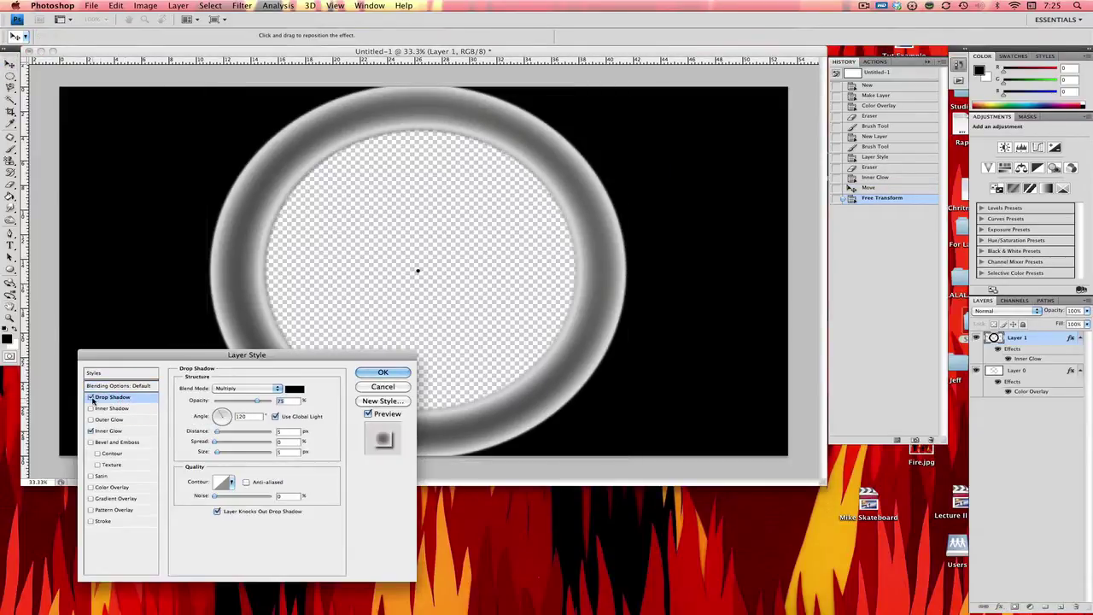
pyautogui.click(91, 397)
pyautogui.click(149, 386)
pyautogui.moveTo(285, 401)
pyautogui.mouseDown()
pyautogui.moveTo(248, 404)
pyautogui.moveTo(270, 401)
pyautogui.mouseUp()
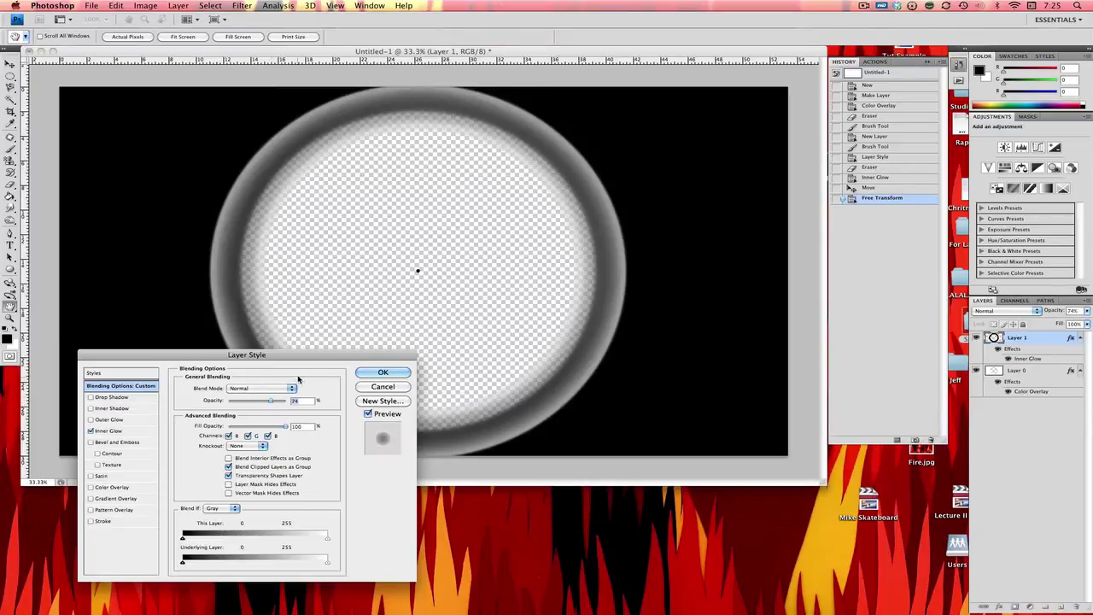
pyautogui.click(390, 373)
# Enlarge the ring to 116.4% with Free Transform, re-centre it on the dot and apply the change
pyautogui.press('super+t')
pyautogui.moveTo(628, 462); pyautogui.dragTo(690, 488)
pyautogui.moveTo(549, 359); pyautogui.dragTo(512, 352)
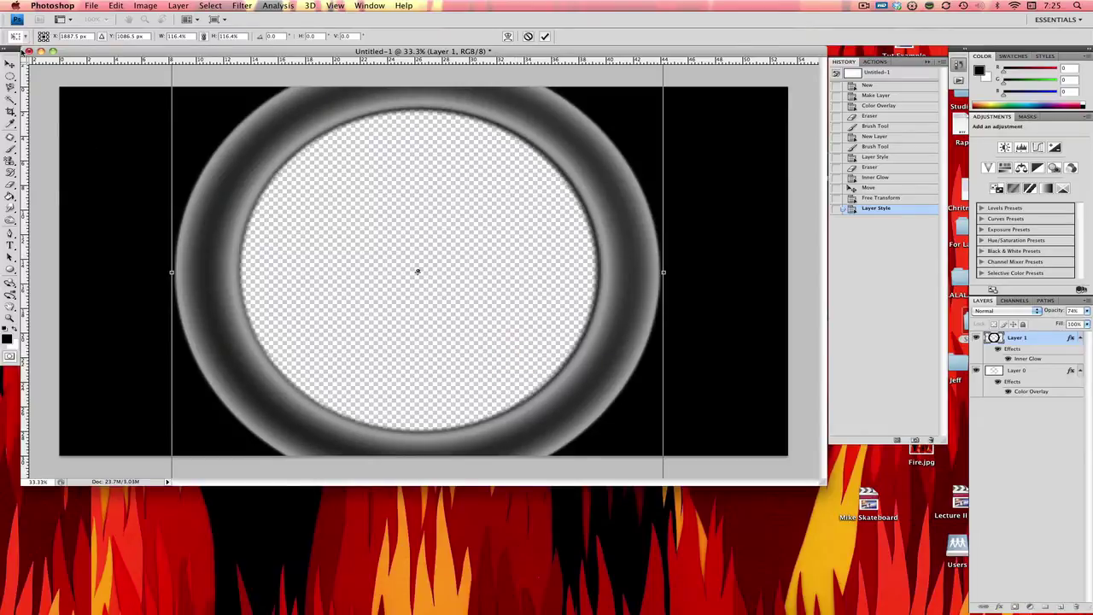
pyautogui.press('e')
pyautogui.press('Return')
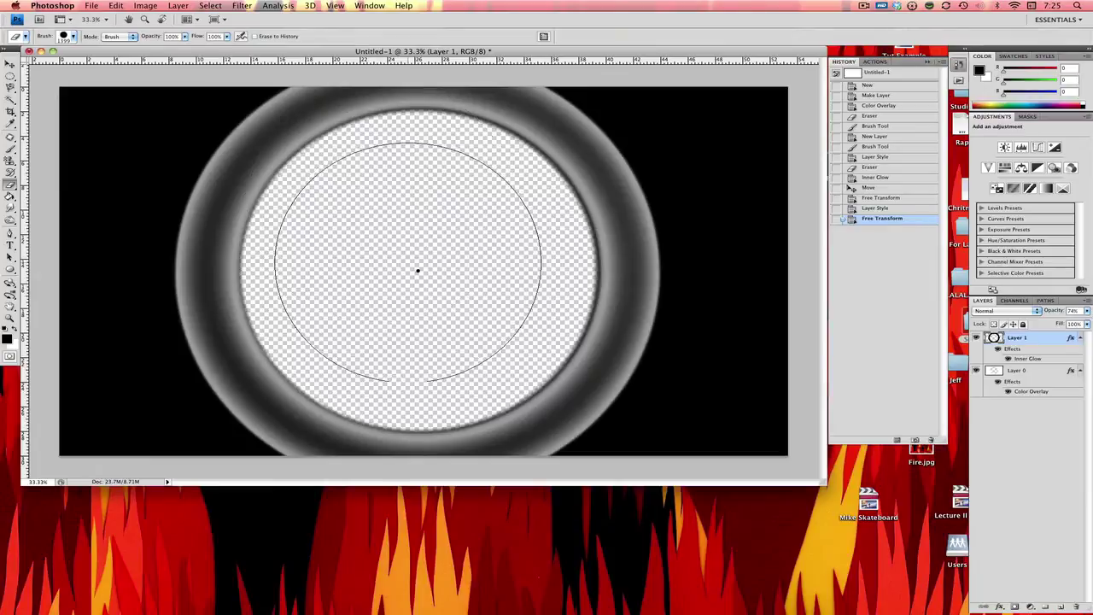
# Erase the ring's right-hand section with a large, soft eraser at 3% hardness
pyautogui.rightClick(300, 253)
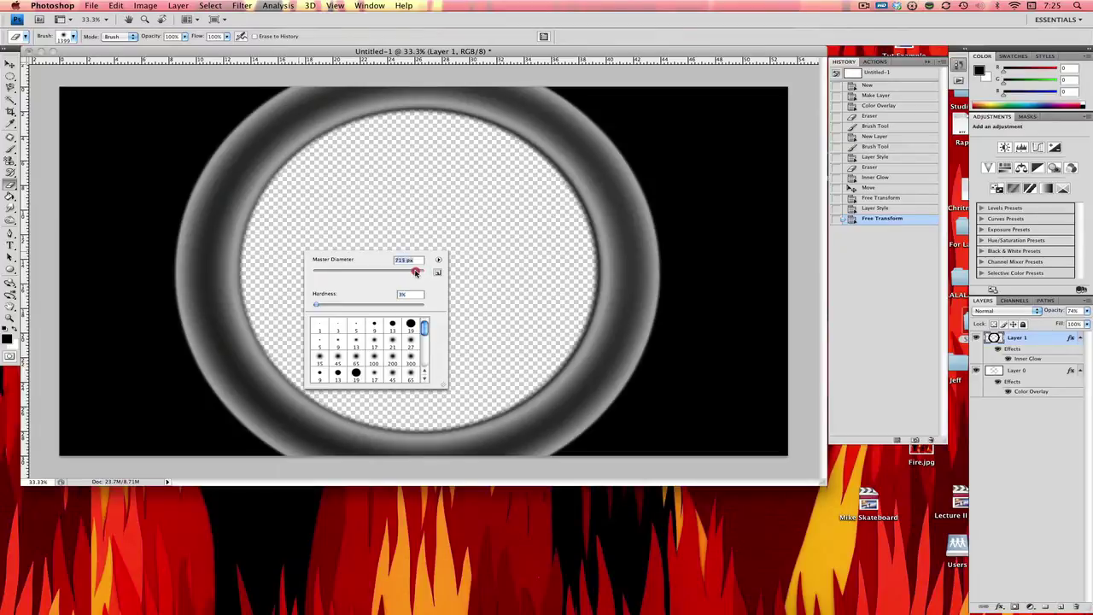
pyautogui.moveTo(707, 268)
pyautogui.mouseDown()
pyautogui.moveTo(642, 256)
pyautogui.moveTo(679, 284)
pyautogui.moveTo(627, 285)
pyautogui.mouseUp()
pyautogui.click(623, 282)
# Reduce the soft eraser to 494 px and fade out more of the ring along both its right and left sides
pyautogui.rightClick(625, 284)
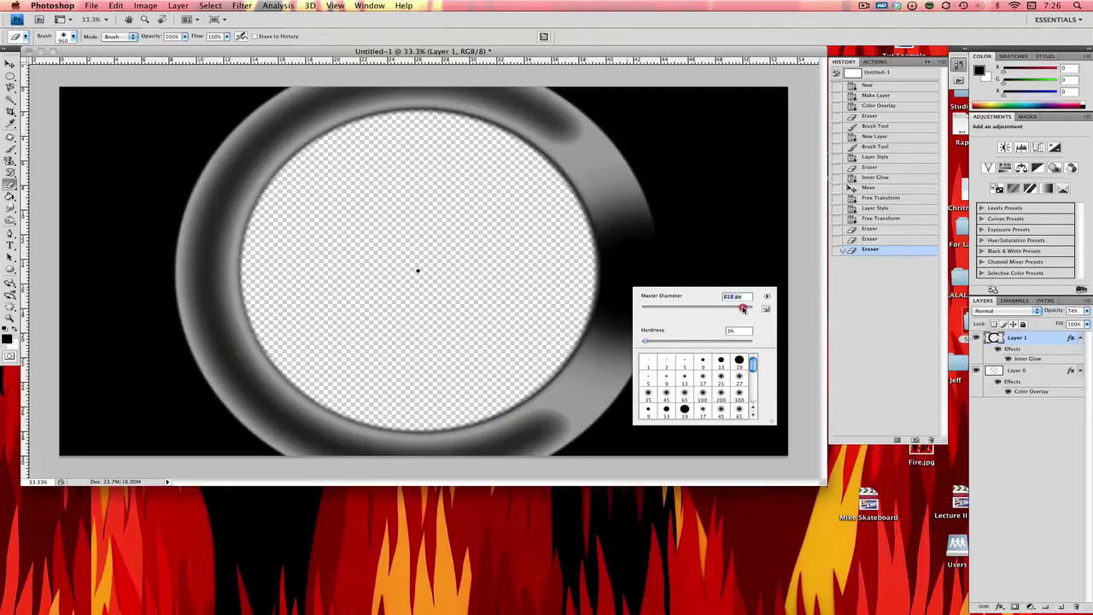
pyautogui.click(616, 260)
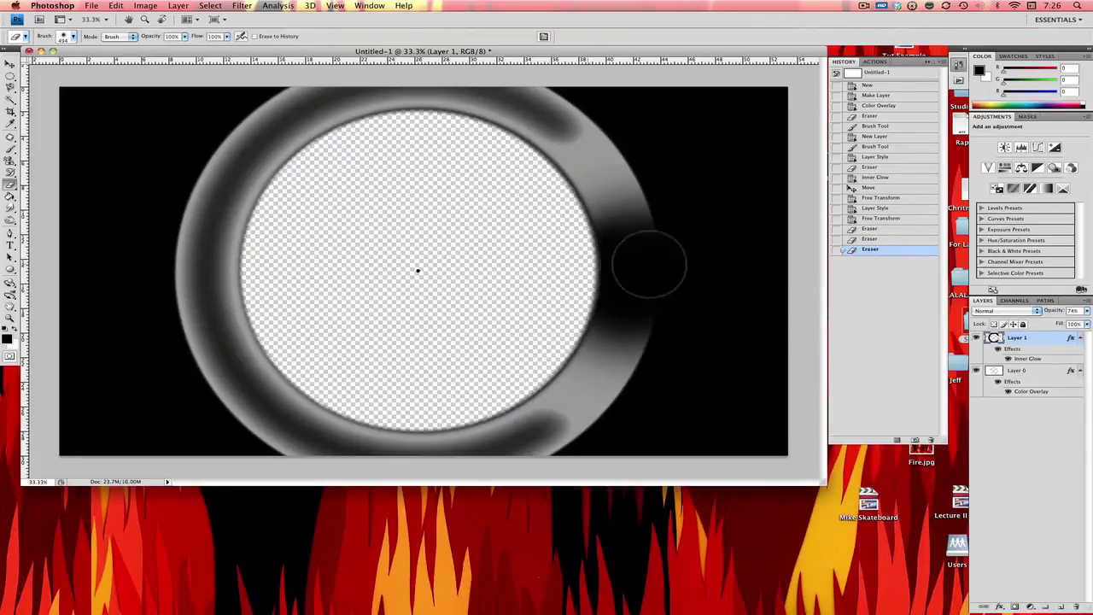
pyautogui.moveTo(664, 251)
pyautogui.mouseDown()
pyautogui.moveTo(611, 248)
pyautogui.moveTo(661, 209)
pyautogui.moveTo(666, 191)
pyautogui.moveTo(596, 202)
pyautogui.moveTo(520, 235)
pyautogui.moveTo(605, 166)
pyautogui.mouseUp()
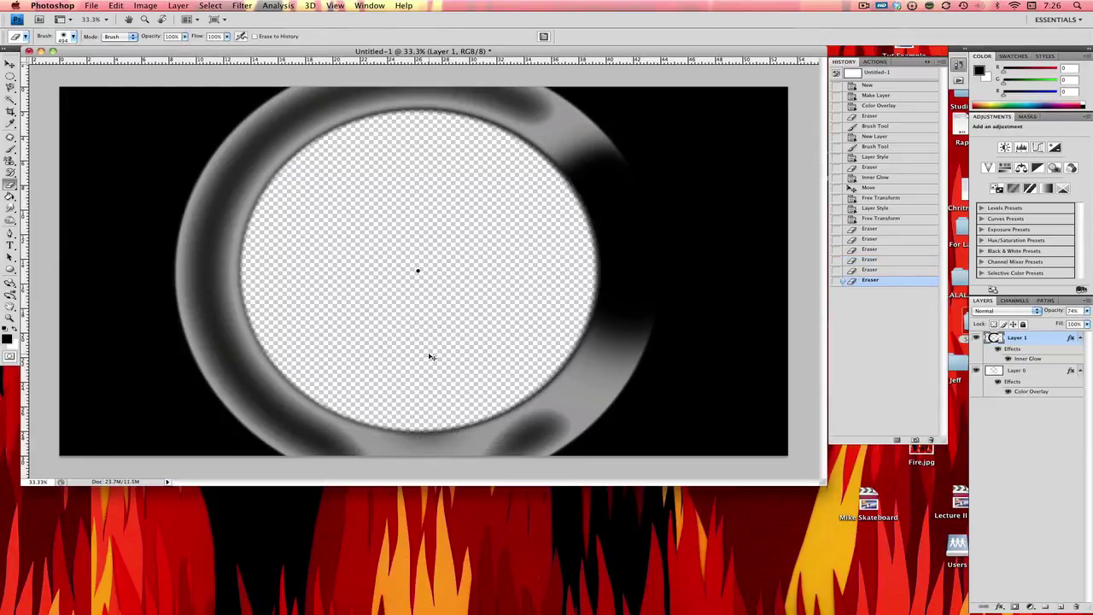
pyautogui.moveTo(430, 356)
pyautogui.mouseDown()
pyautogui.moveTo(123, 413)
pyautogui.moveTo(283, 334)
pyautogui.moveTo(244, 244)
pyautogui.moveTo(190, 225)
pyautogui.moveTo(233, 241)
pyautogui.moveTo(276, 208)
pyautogui.moveTo(176, 151)
pyautogui.moveTo(349, 249)
pyautogui.moveTo(690, 336)
pyautogui.moveTo(646, 366)
pyautogui.moveTo(710, 342)
pyautogui.mouseUp()
# Erase more of the ring along its lower and upper sides with the soft eraser, keeping only faint glows above and below the circle
pyautogui.press('z')
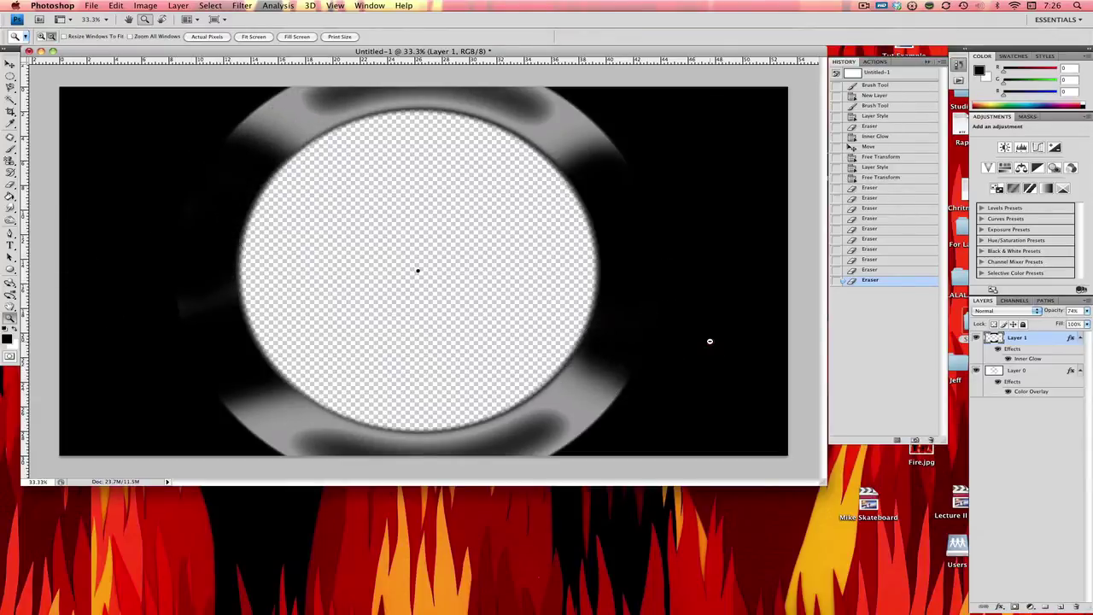
pyautogui.keyDown('alt'); pyautogui.click(709, 338); pyautogui.keyUp('alt')
pyautogui.press('e')
pyautogui.moveTo(566, 390)
pyautogui.mouseDown()
pyautogui.moveTo(453, 448)
pyautogui.moveTo(380, 458)
pyautogui.moveTo(292, 427)
pyautogui.moveTo(293, 362)
pyautogui.mouseUp()
pyautogui.moveTo(642, 311)
pyautogui.mouseDown()
pyautogui.moveTo(507, 331)
pyautogui.moveTo(424, 372)
pyautogui.moveTo(380, 375)
pyautogui.moveTo(264, 347)
pyautogui.mouseUp()
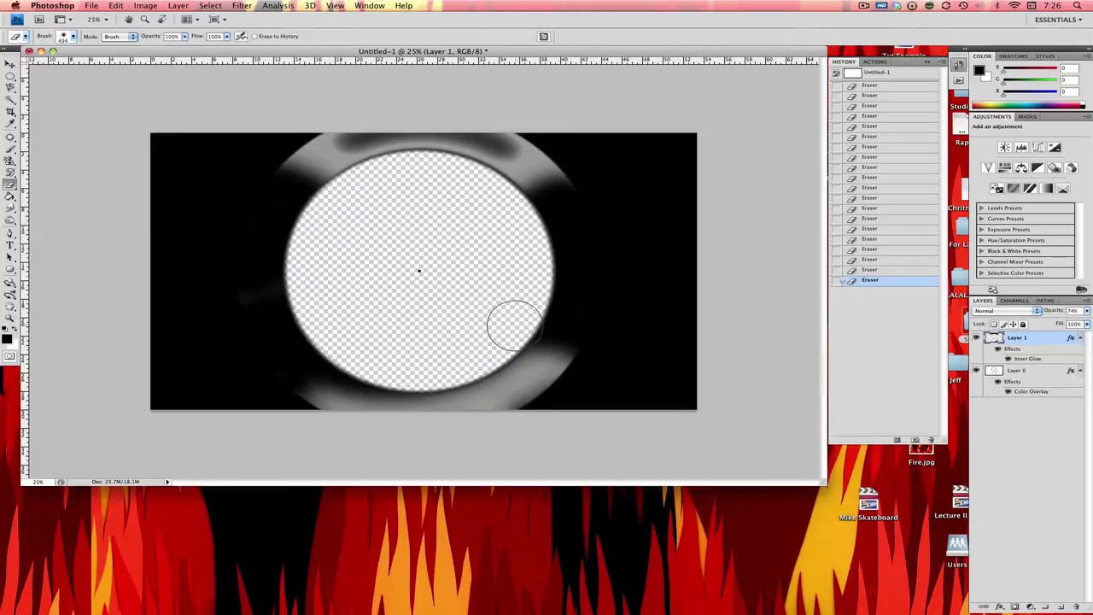
pyautogui.moveTo(458, 366); pyautogui.dragTo(354, 367)
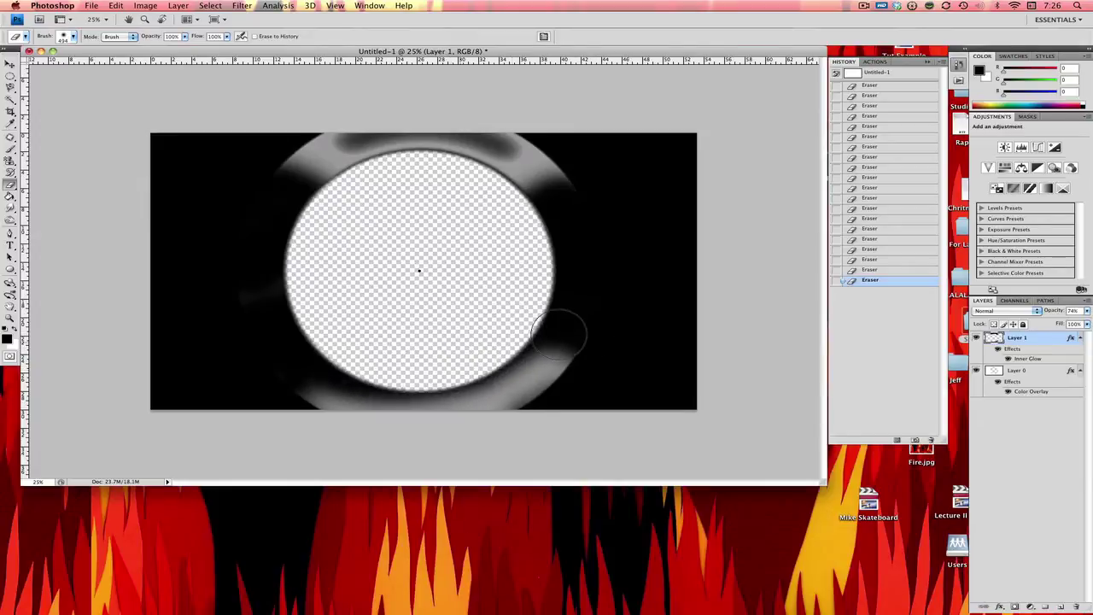
pyautogui.moveTo(573, 330)
pyautogui.mouseDown()
pyautogui.moveTo(562, 391)
pyautogui.moveTo(534, 396)
pyautogui.mouseUp()
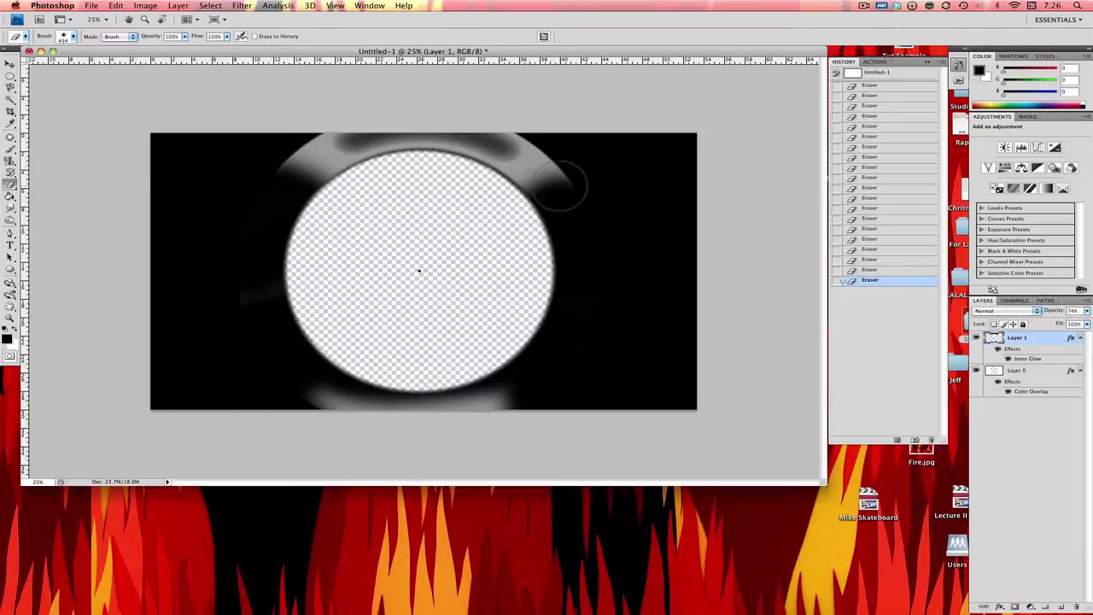
pyautogui.moveTo(555, 197)
pyautogui.mouseDown()
pyautogui.moveTo(544, 136)
pyautogui.moveTo(510, 111)
pyautogui.moveTo(438, 95)
pyautogui.moveTo(312, 104)
pyautogui.moveTo(279, 120)
pyautogui.moveTo(251, 163)
pyautogui.moveTo(288, 126)
pyautogui.moveTo(266, 147)
pyautogui.moveTo(284, 180)
pyautogui.moveTo(361, 205)
pyautogui.moveTo(359, 182)
pyautogui.moveTo(437, 173)
pyautogui.moveTo(475, 178)
pyautogui.moveTo(500, 199)
pyautogui.moveTo(480, 184)
pyautogui.moveTo(398, 171)
pyautogui.moveTo(338, 199)
pyautogui.moveTo(487, 207)
pyautogui.mouseUp()
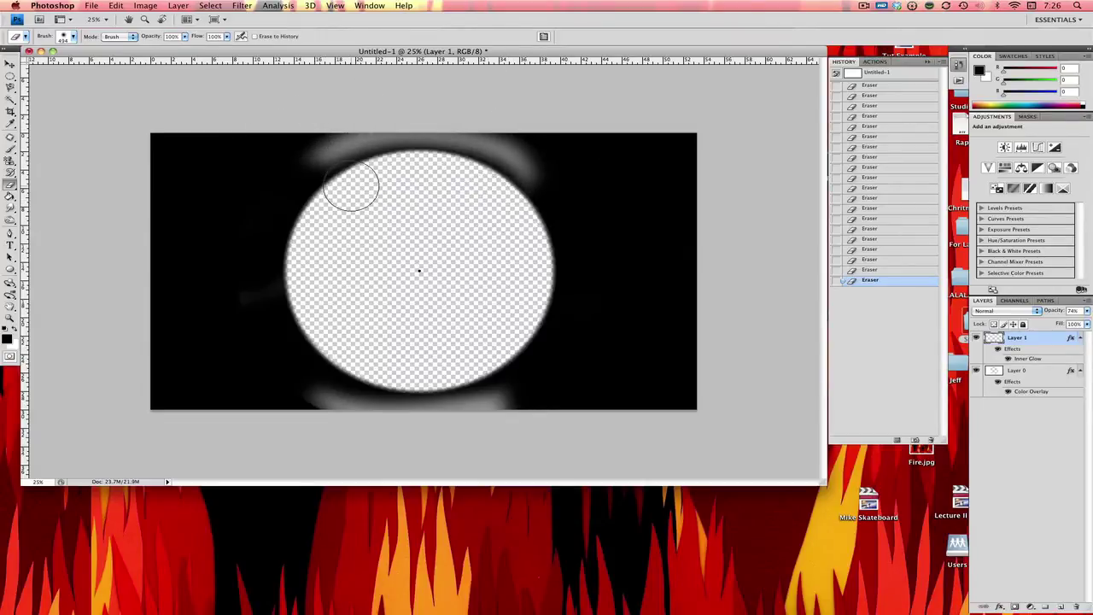
# Select Layer 1 together with Layer 0 and merge them into a single layer
pyautogui.press('z')
pyautogui.keyDown('alt'); pyautogui.click(509, 211); pyautogui.keyUp('alt')
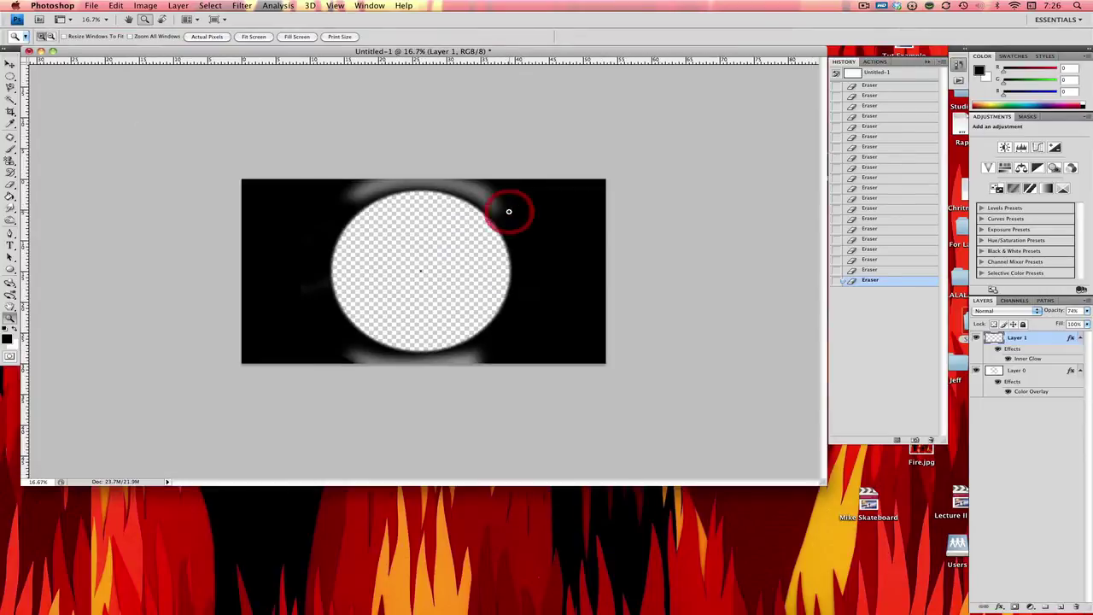
pyautogui.click(509, 212)
pyautogui.click(509, 212)
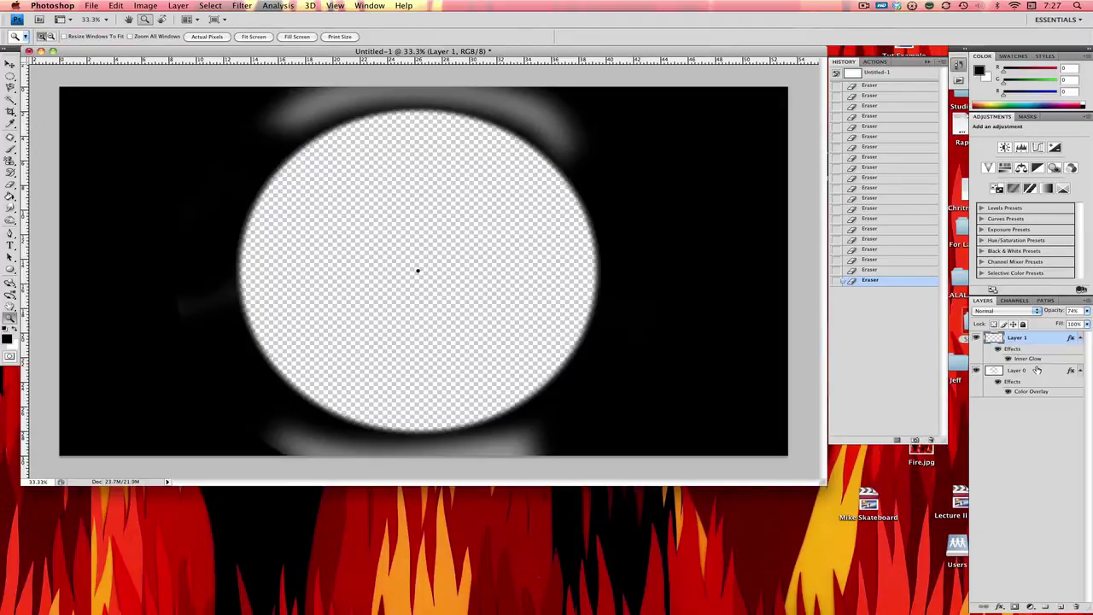
pyautogui.click(12, 65)
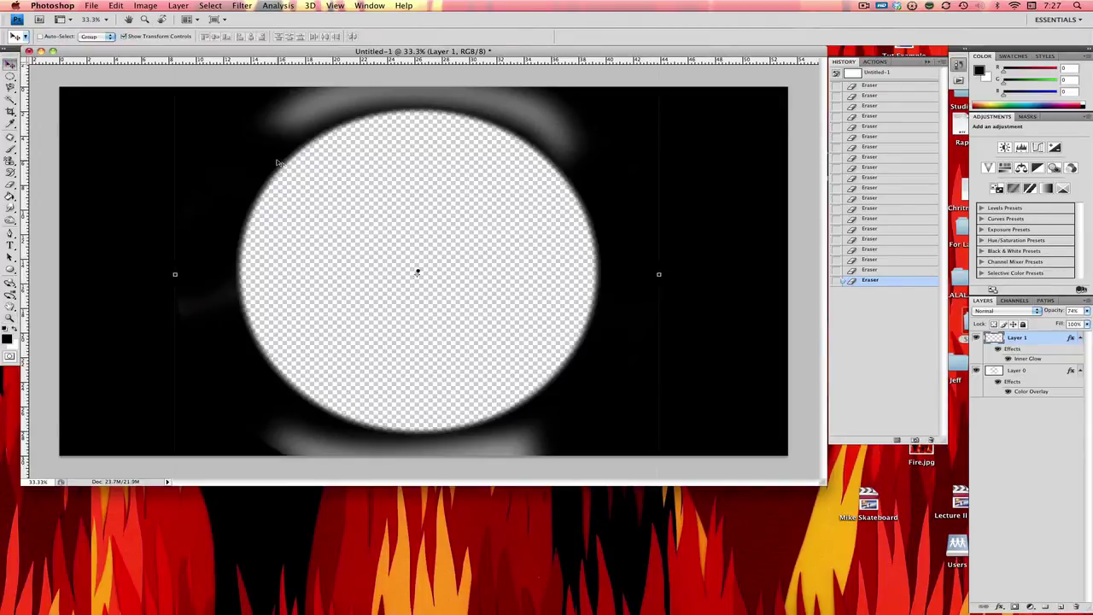
pyautogui.keyDown('shift'); pyautogui.click(1041, 374); pyautogui.keyUp('shift')
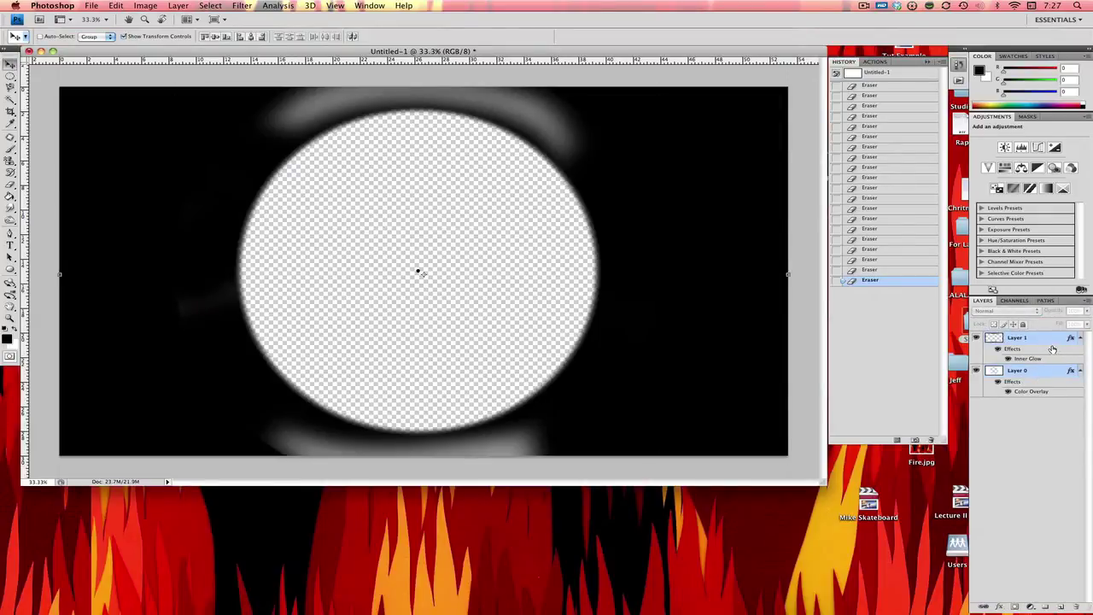
pyautogui.rightClick(1044, 370)
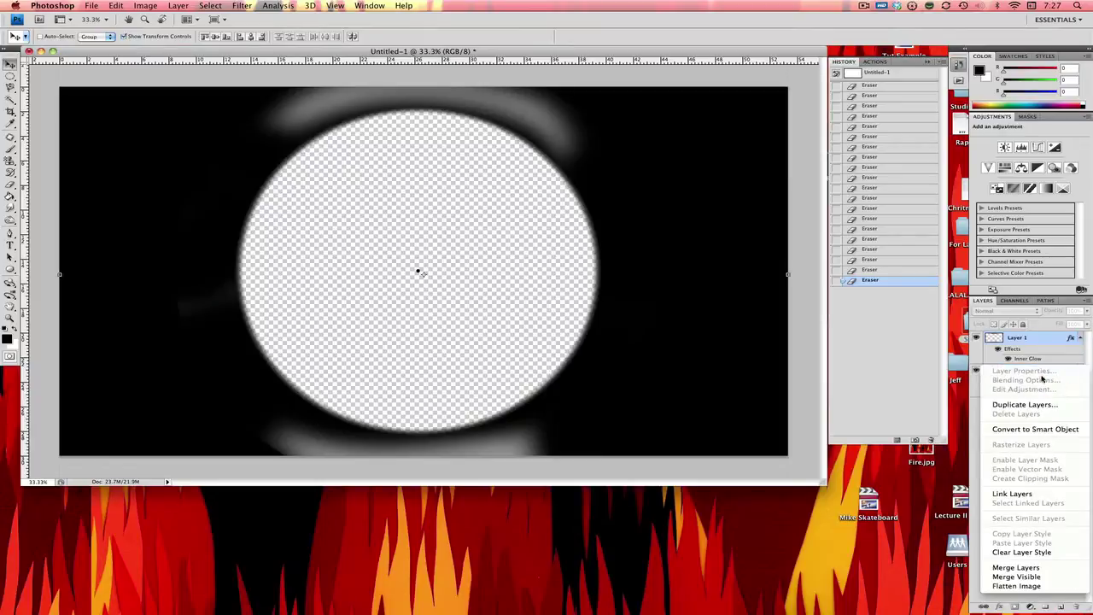
pyautogui.click(1059, 570)
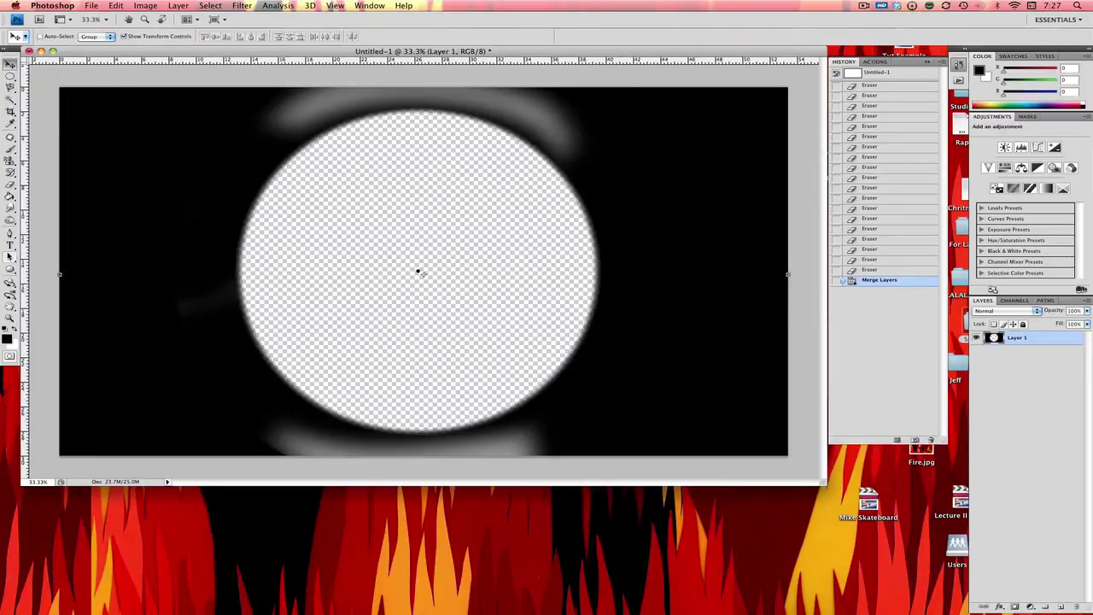
# Create a thin black vertical bar across the circle with the Rectangle tool and move it down so its lower end overlaps the rim
pyautogui.click(10, 269)
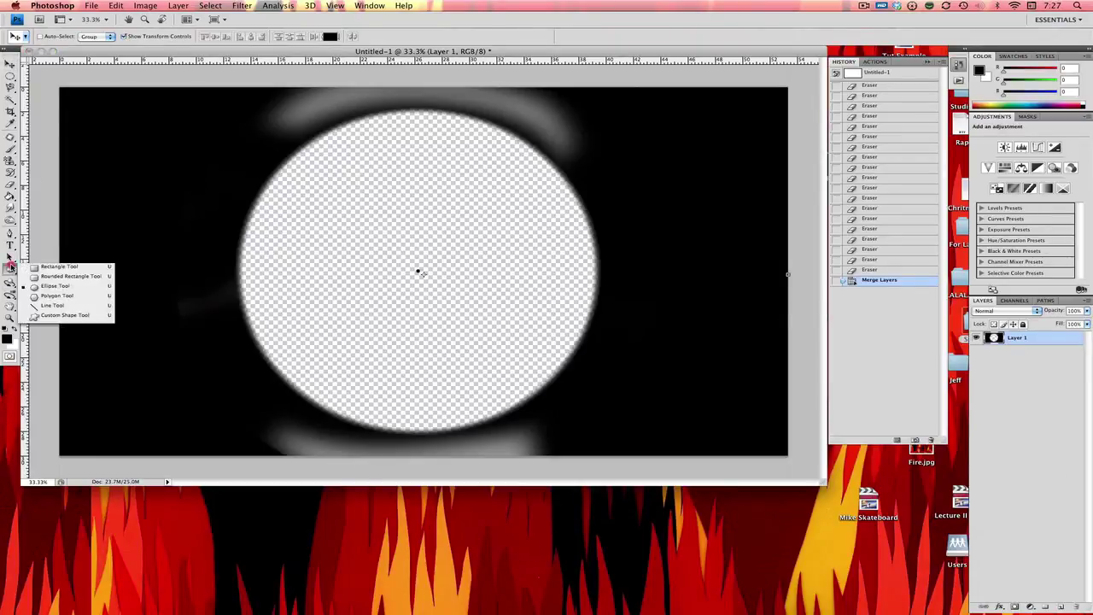
pyautogui.click(68, 268)
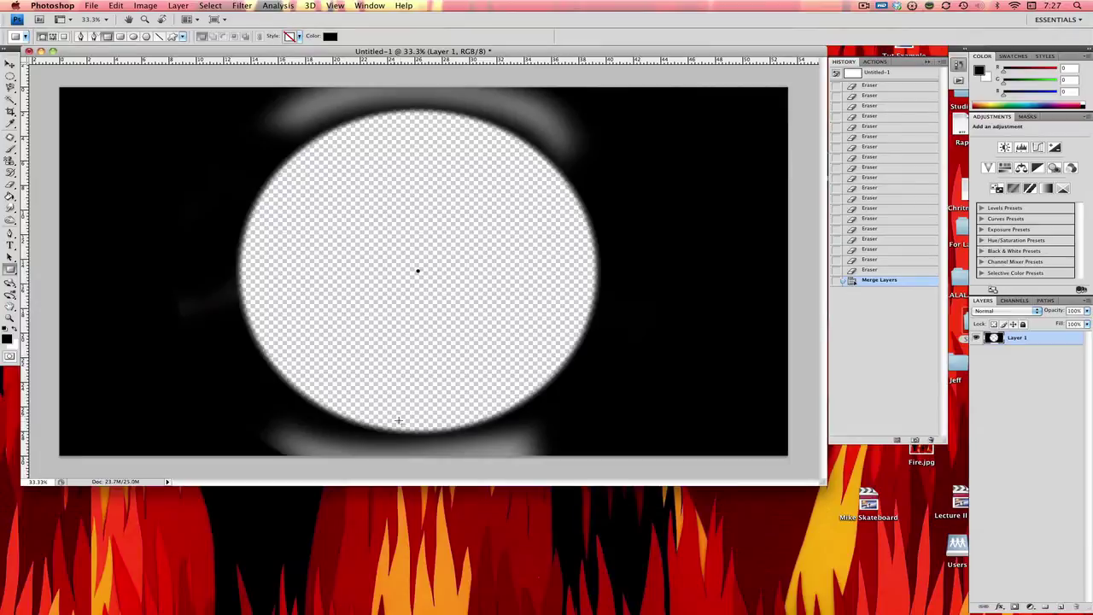
pyautogui.moveTo(410, 433); pyautogui.dragTo(412, 108)
pyautogui.press('z')
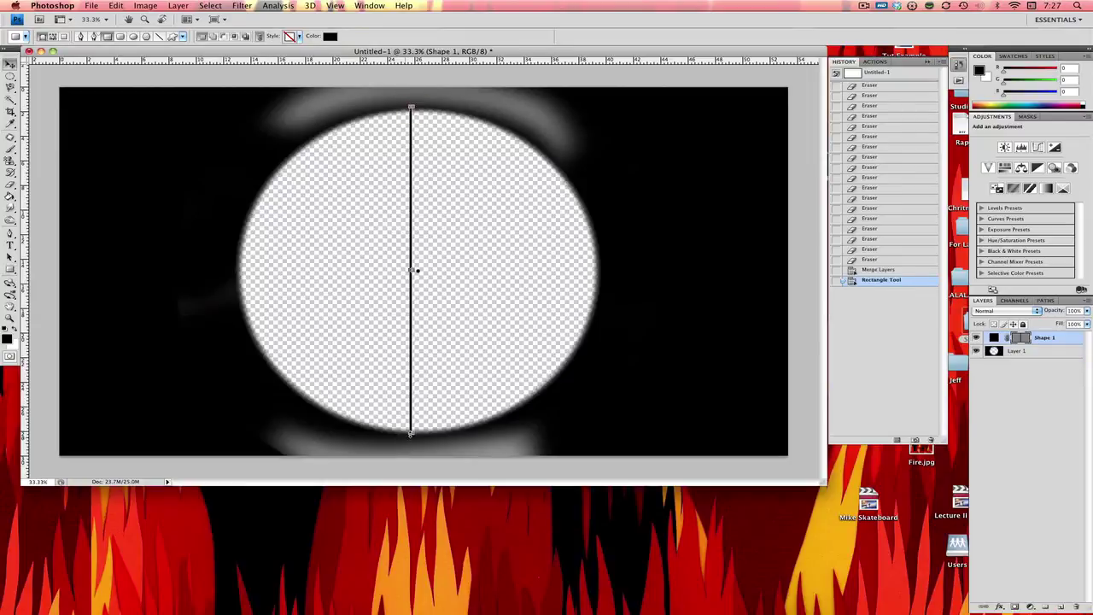
pyautogui.moveTo(391, 416); pyautogui.dragTo(446, 461)
pyautogui.press('v')
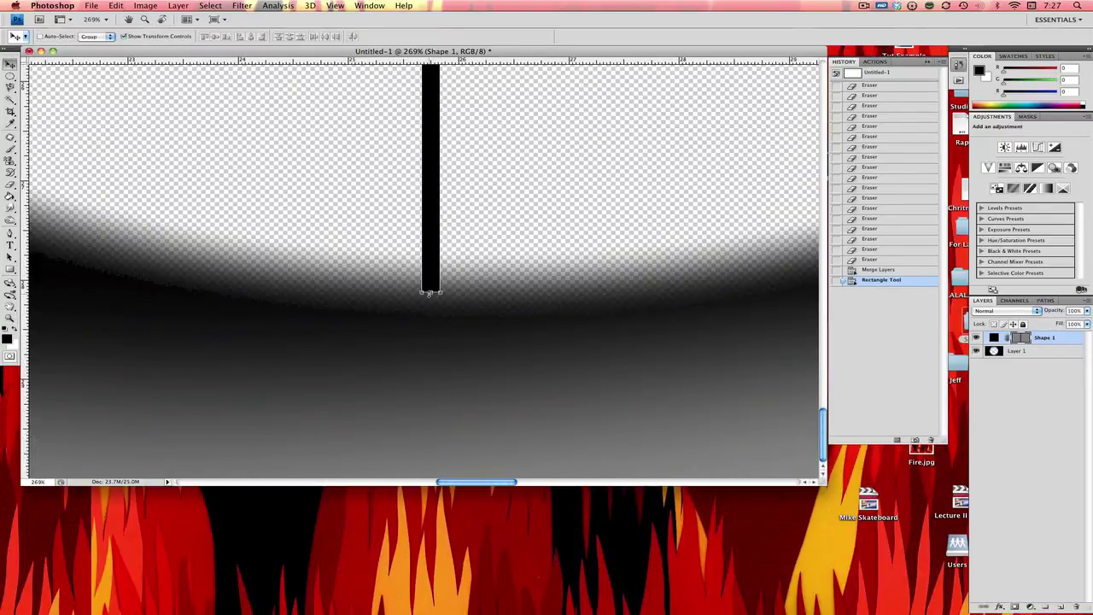
pyautogui.moveTo(430, 292); pyautogui.dragTo(434, 323)
# Stretch the vertical bar's upper end into the rim with Free Transform at 100.8% height and apply the change
pyautogui.press('z')
pyautogui.keyDown('alt'); pyautogui.click(486, 258); pyautogui.keyUp('alt')
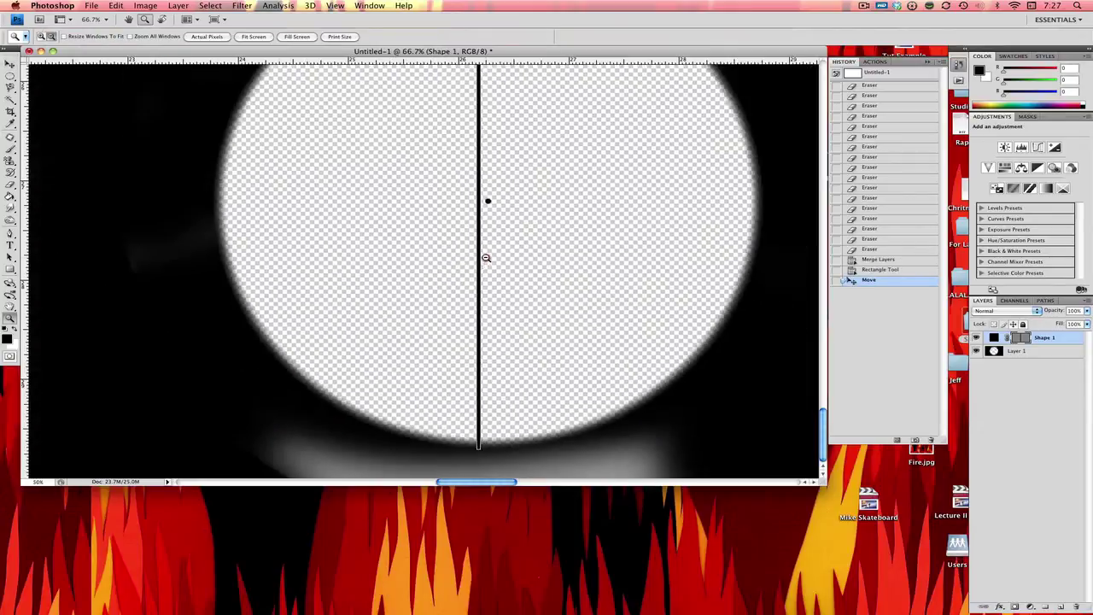
pyautogui.keyDown('alt'); pyautogui.click(486, 258); pyautogui.keyUp('alt')
pyautogui.moveTo(420, 111); pyautogui.dragTo(422, 122)
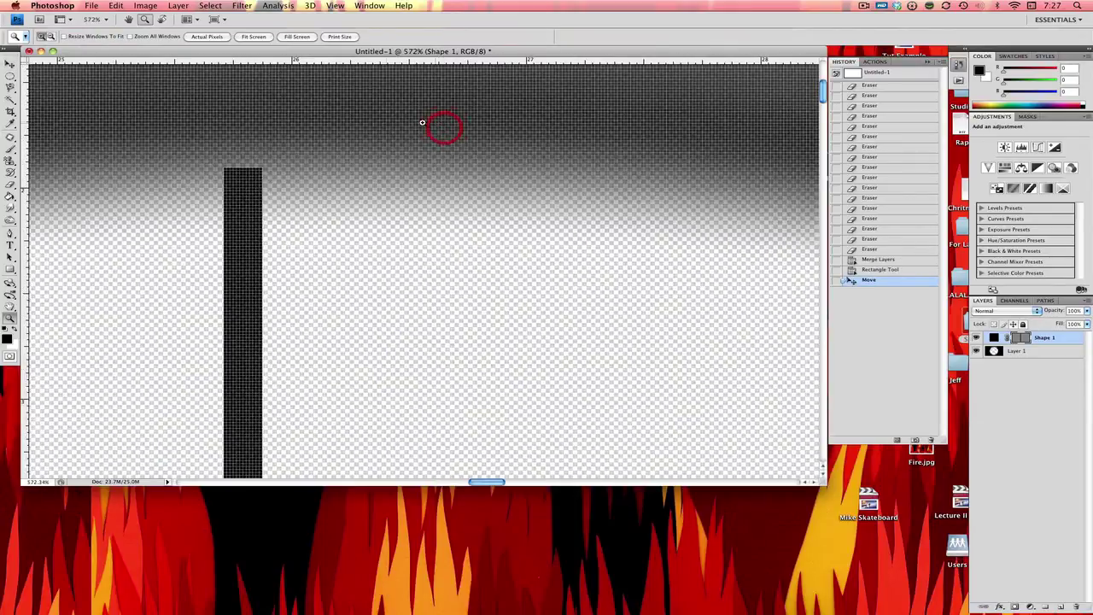
pyautogui.press('v')
pyautogui.press('super+t')
pyautogui.moveTo(242, 168); pyautogui.dragTo(243, 121)
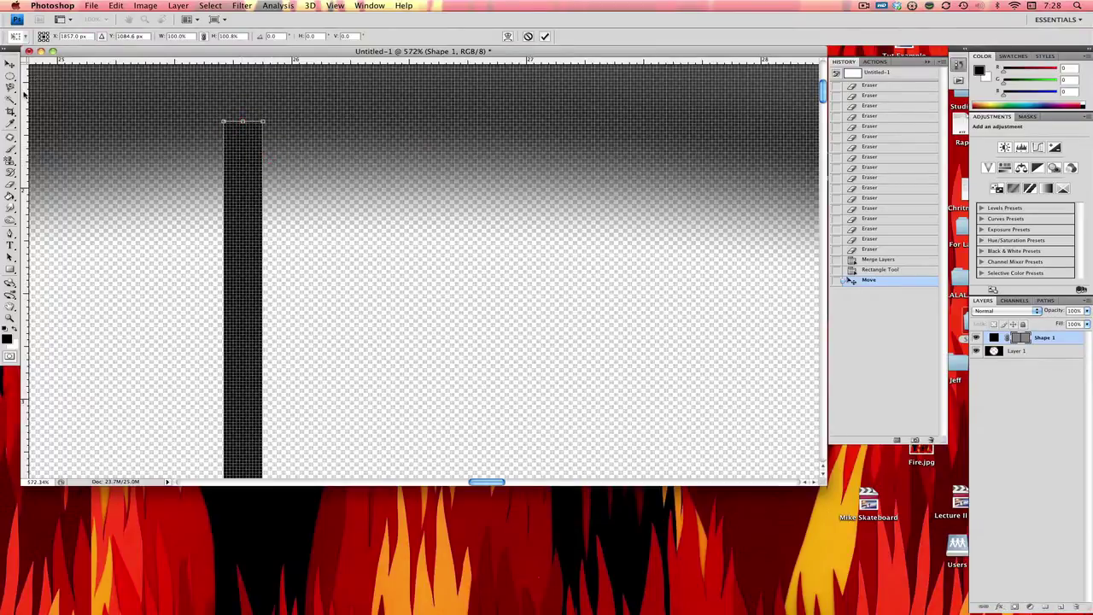
pyautogui.click(10, 66)
pyautogui.press('Return')
# Move the vertical bar sideways until it is centred over the centre dot
pyautogui.press('z')
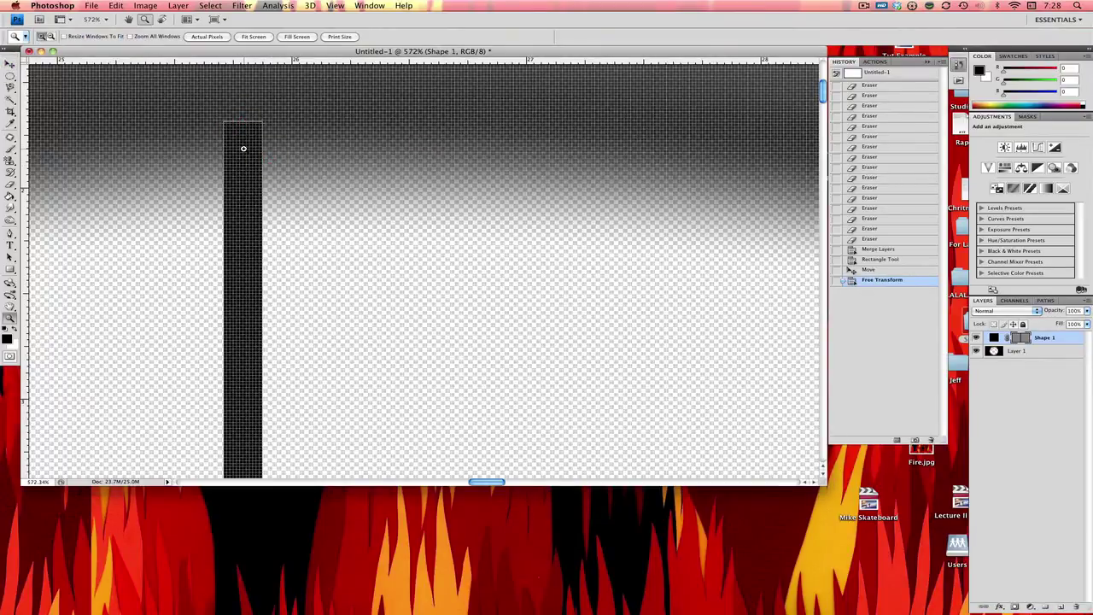
pyautogui.keyDown('alt'); pyautogui.click(243, 149); pyautogui.keyUp('alt')
pyautogui.keyDown('alt'); pyautogui.click(243, 147); pyautogui.keyUp('alt')
pyautogui.keyDown('alt'); pyautogui.click(232, 257); pyautogui.keyUp('alt')
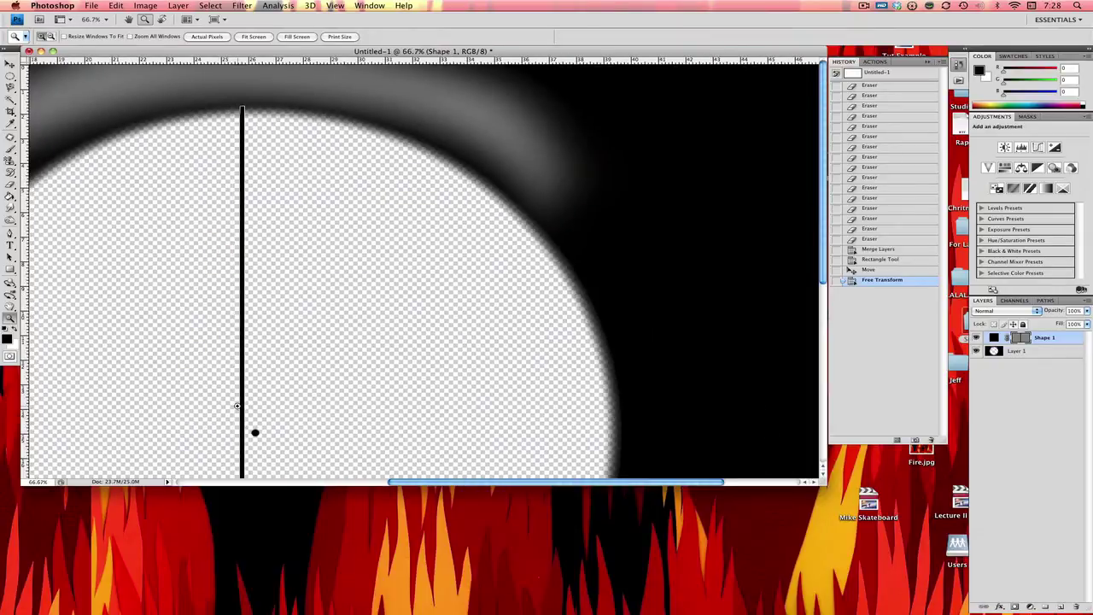
pyautogui.press('v')
pyautogui.moveTo(243, 410); pyautogui.dragTo(280, 446)
pyautogui.press('z')
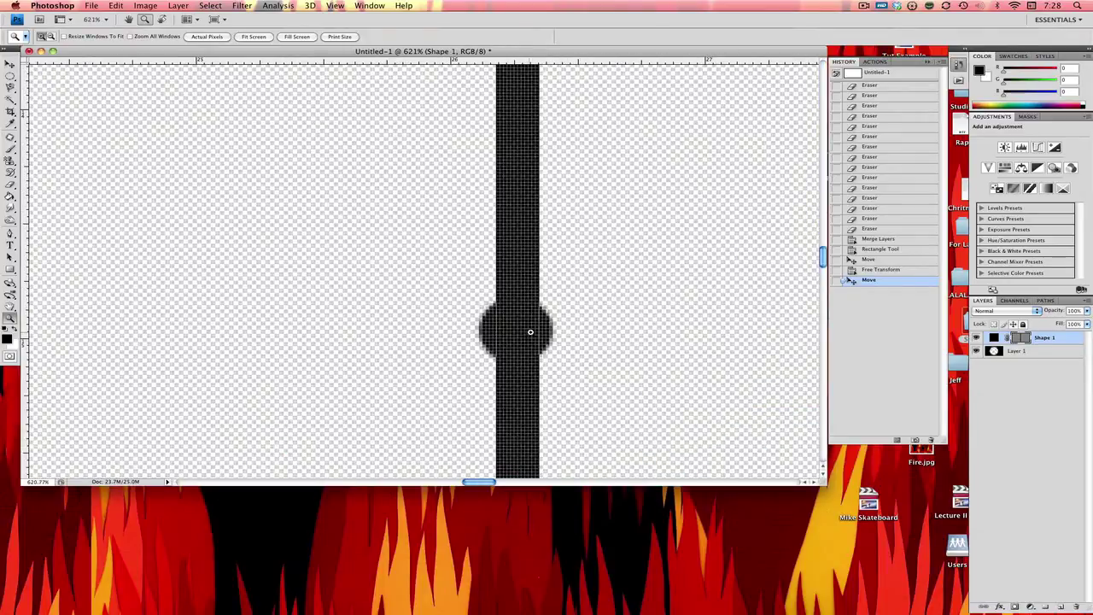
pyautogui.press('v')
pyautogui.moveTo(517, 321); pyautogui.dragTo(516, 324)
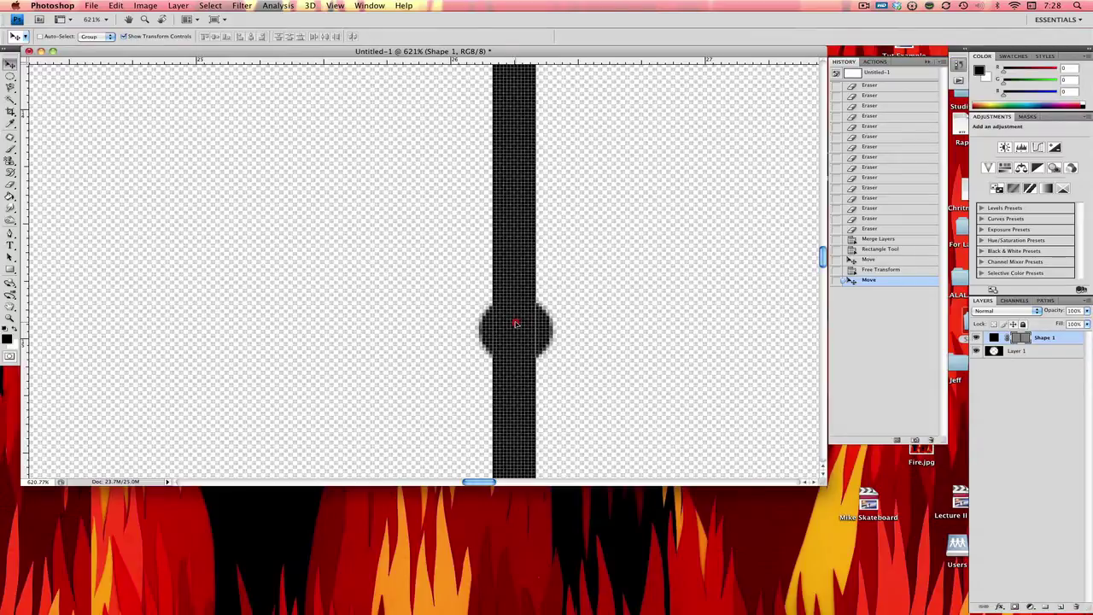
# Duplicate the Shape 1 layer, keeping the name Shape 1 copy
pyautogui.press('z')
pyautogui.keyDown('alt'); pyautogui.click(641, 344); pyautogui.keyUp('alt')
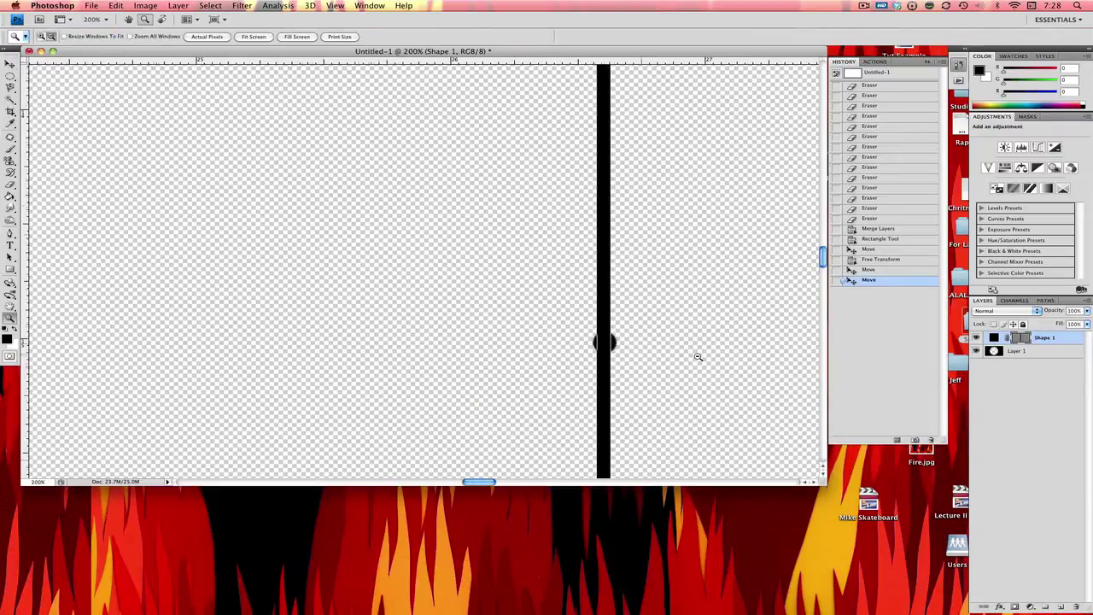
pyautogui.keyDown('alt'); pyautogui.click(697, 357); pyautogui.keyUp('alt')
pyautogui.keyDown('alt'); pyautogui.click(698, 357); pyautogui.keyUp('alt')
pyautogui.keyDown('alt'); pyautogui.click(698, 357); pyautogui.keyUp('alt')
pyautogui.keyDown('alt'); pyautogui.click(698, 357); pyautogui.keyUp('alt')
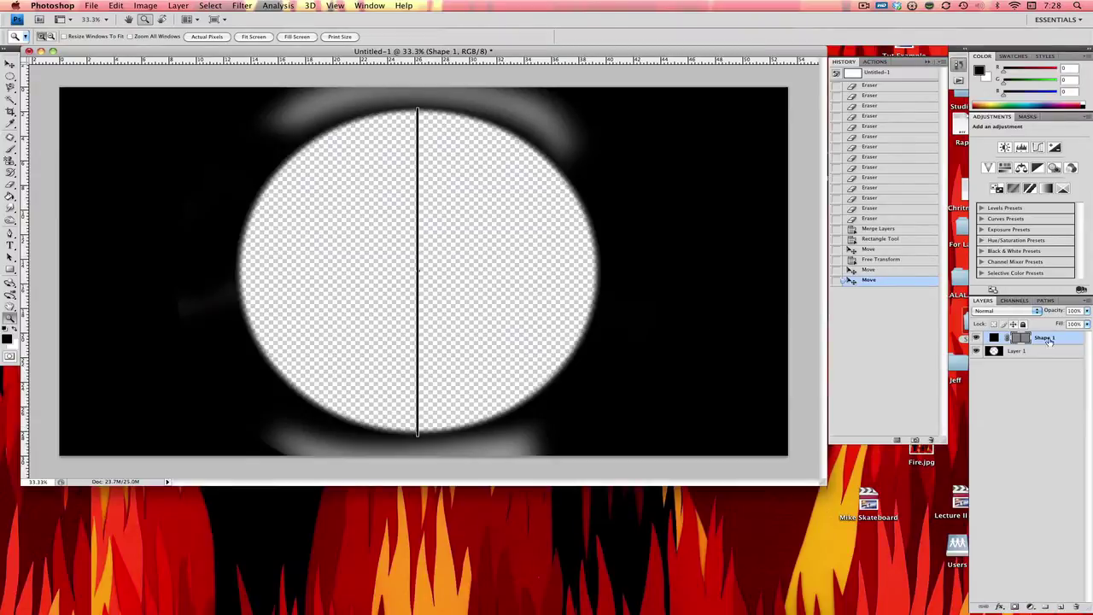
pyautogui.rightClick(1051, 342)
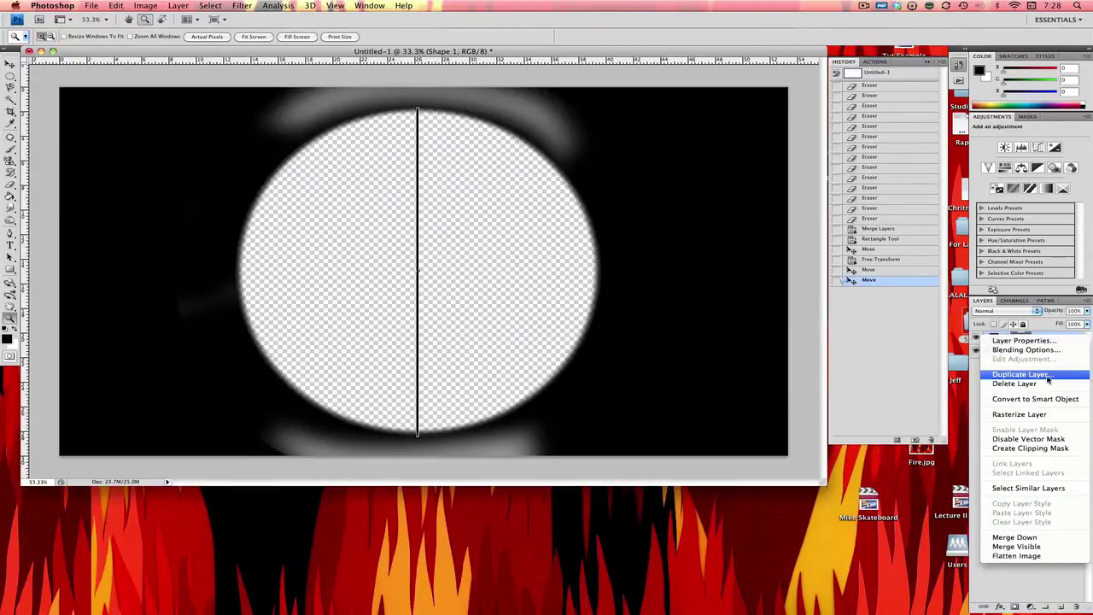
pyautogui.click(1066, 378)
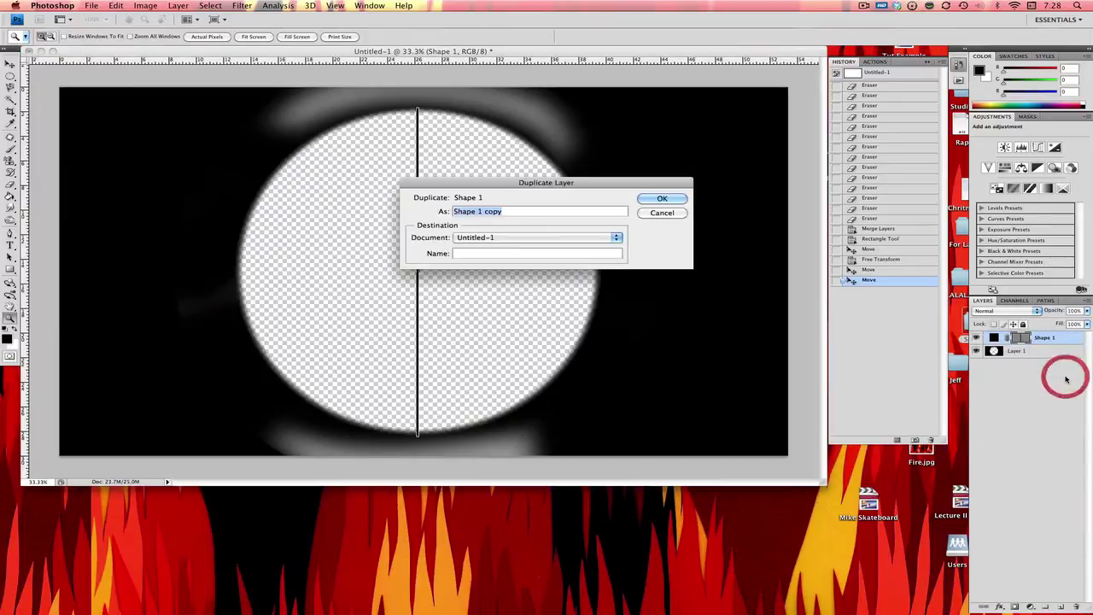
pyautogui.press('Return')
# Rotate the duplicated bar to exactly 90 degrees to form the horizontal crosshair line and apply the transformation
pyautogui.press('v')
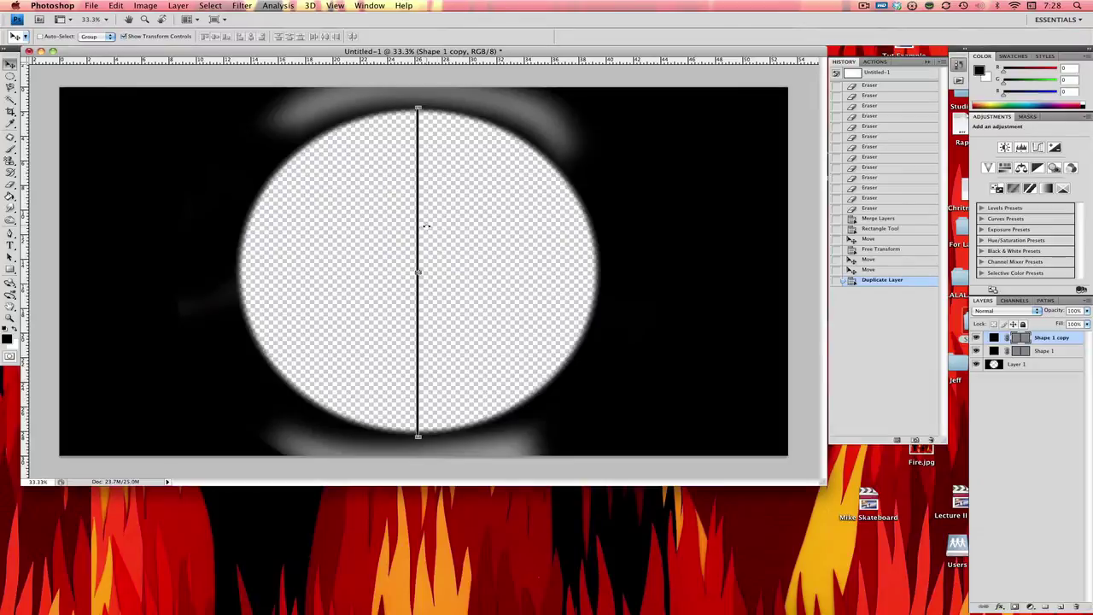
pyautogui.moveTo(426, 226); pyautogui.dragTo(197, 232)
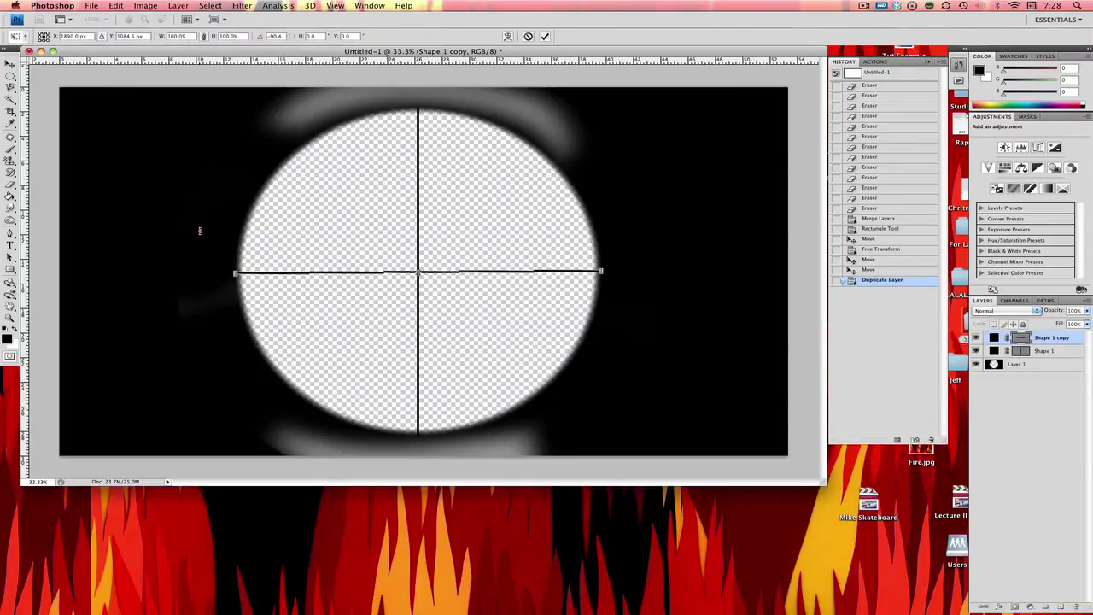
pyautogui.click(282, 35)
pyautogui.write('90')
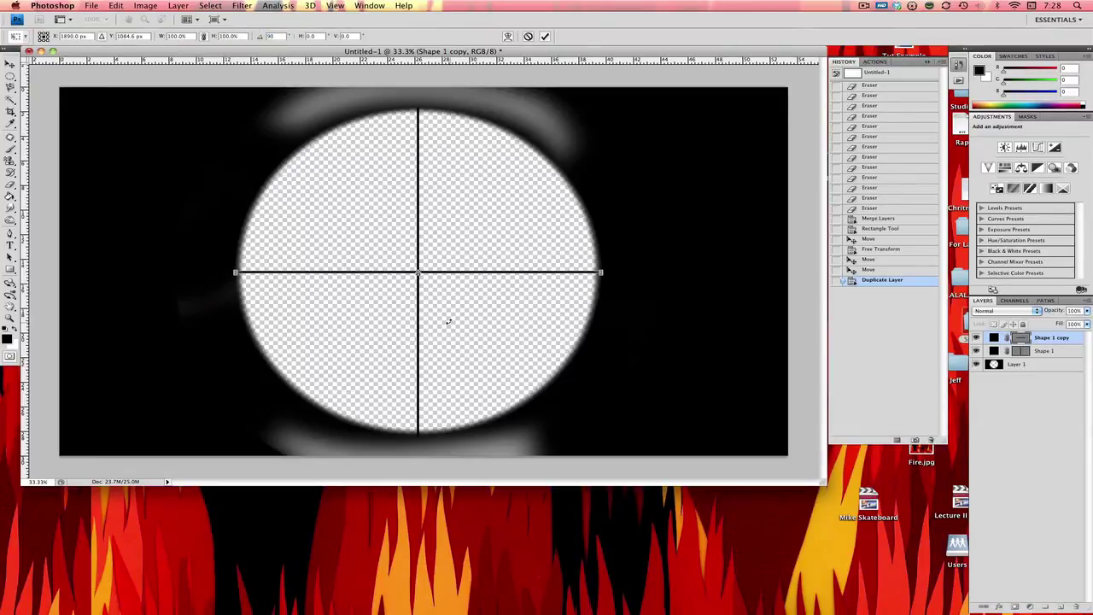
pyautogui.write('z')
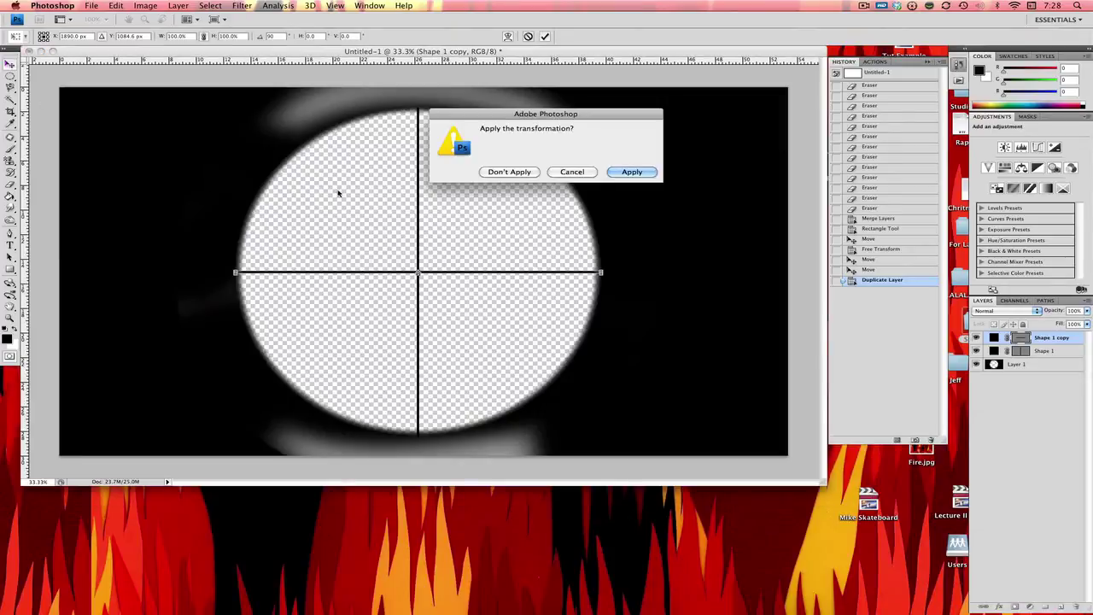
pyautogui.press('Return')
# Move the horizontal crosshair bar up so it is centred on the dot
pyautogui.moveTo(408, 272); pyautogui.dragTo(444, 300)
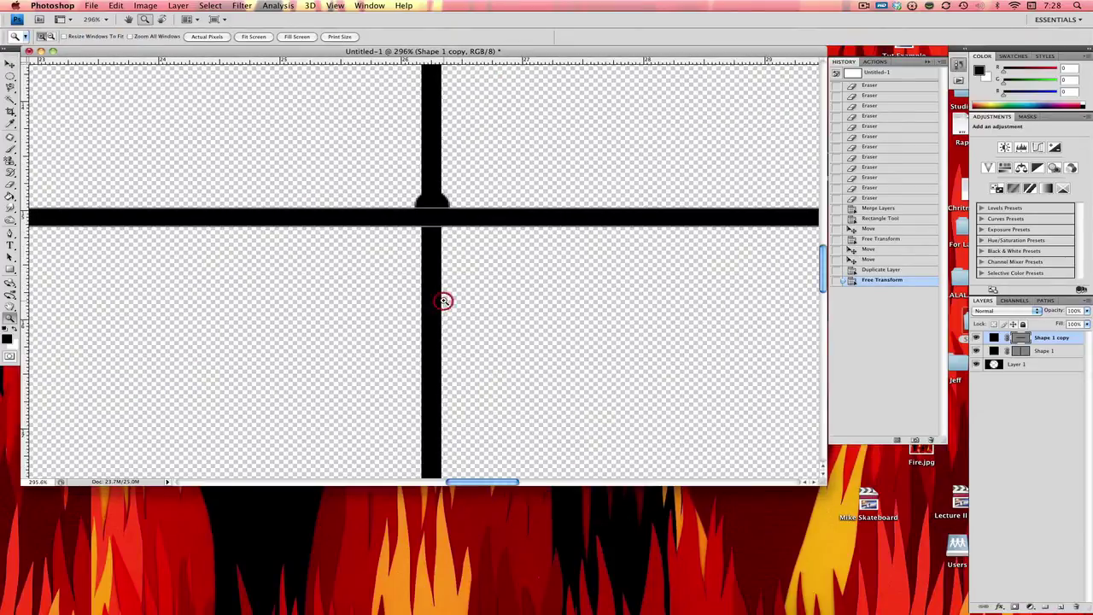
pyautogui.press('v')
pyautogui.moveTo(484, 223); pyautogui.dragTo(482, 207)
# Draw a short, thick black rectangle over the left end of the horizontal crosshair line, overlapping the circle's rim
pyautogui.press('z')
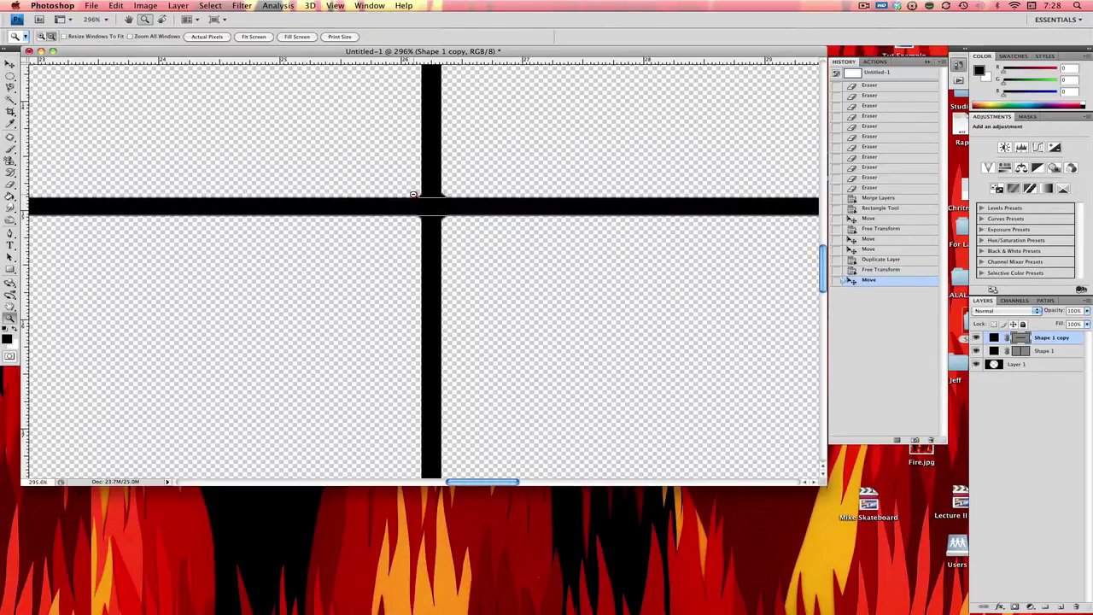
pyautogui.keyDown('alt'); pyautogui.click(413, 195); pyautogui.keyUp('alt')
pyautogui.keyDown('alt'); pyautogui.click(414, 195); pyautogui.keyUp('alt')
pyautogui.keyDown('alt'); pyautogui.click(413, 195); pyautogui.keyUp('alt')
pyautogui.keyDown('alt'); pyautogui.click(413, 194); pyautogui.keyUp('alt')
pyautogui.keyDown('alt'); pyautogui.click(414, 194); pyautogui.keyUp('alt')
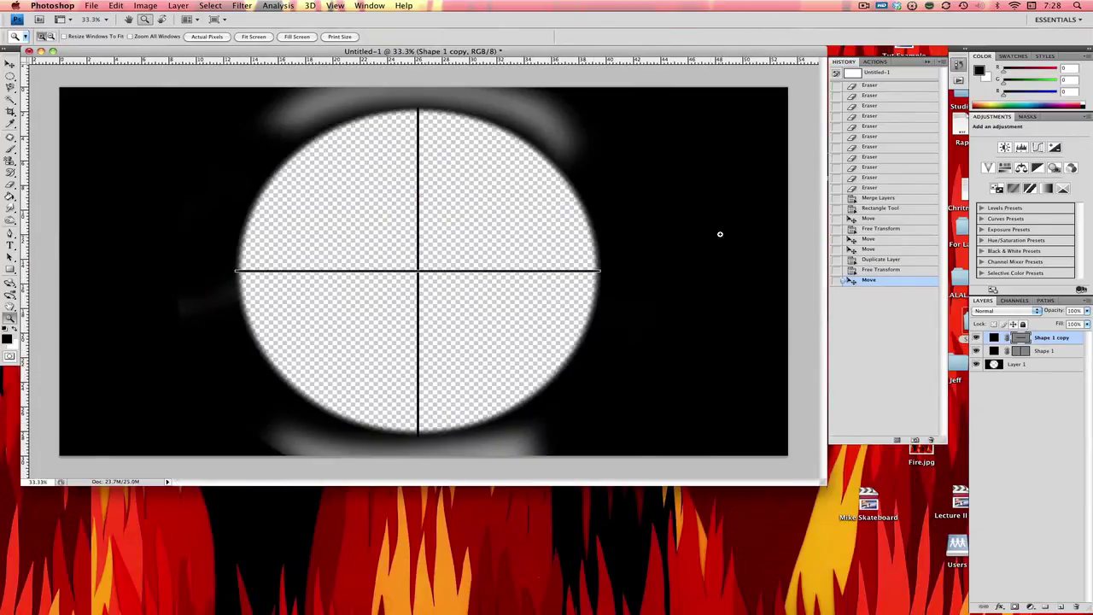
pyautogui.click(9, 269)
pyautogui.moveTo(227, 266); pyautogui.dragTo(272, 277)
pyautogui.press('z')
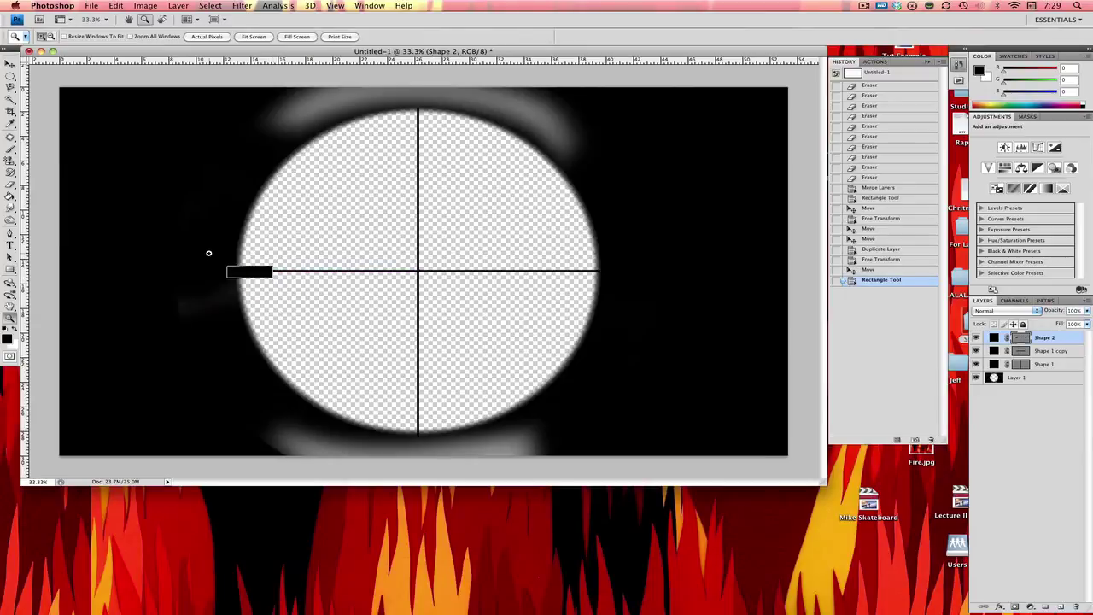
pyautogui.moveTo(165, 248); pyautogui.dragTo(263, 290)
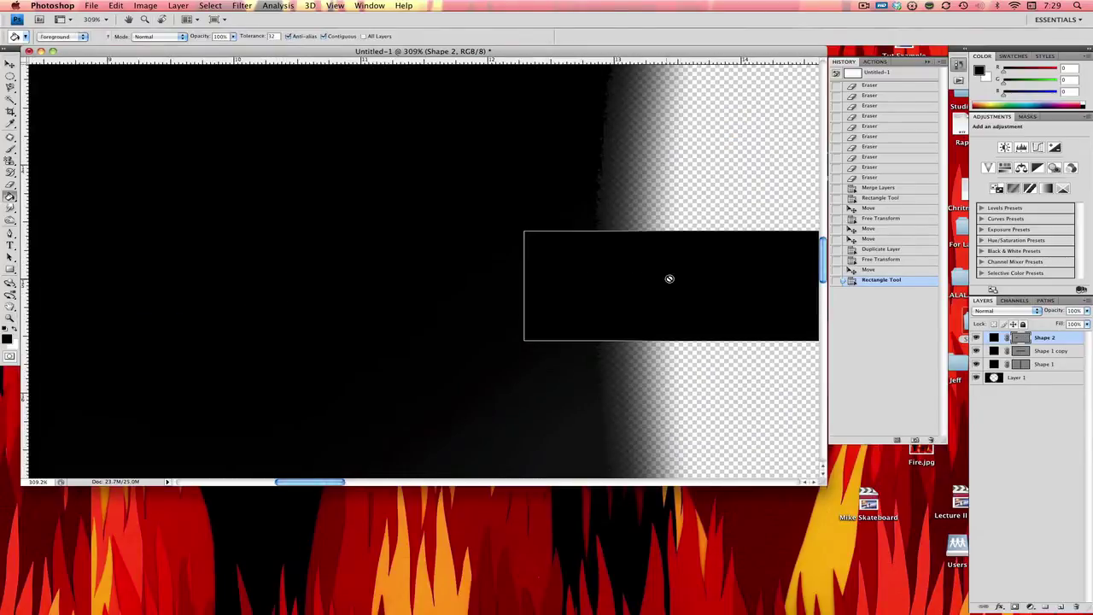
# Scale the thick left end bar's height to 84.1%, centre it vertically on the horizontal crosshair line and apply the transformation
pyautogui.press('h')
pyautogui.moveTo(537, 234); pyautogui.dragTo(270, 225)
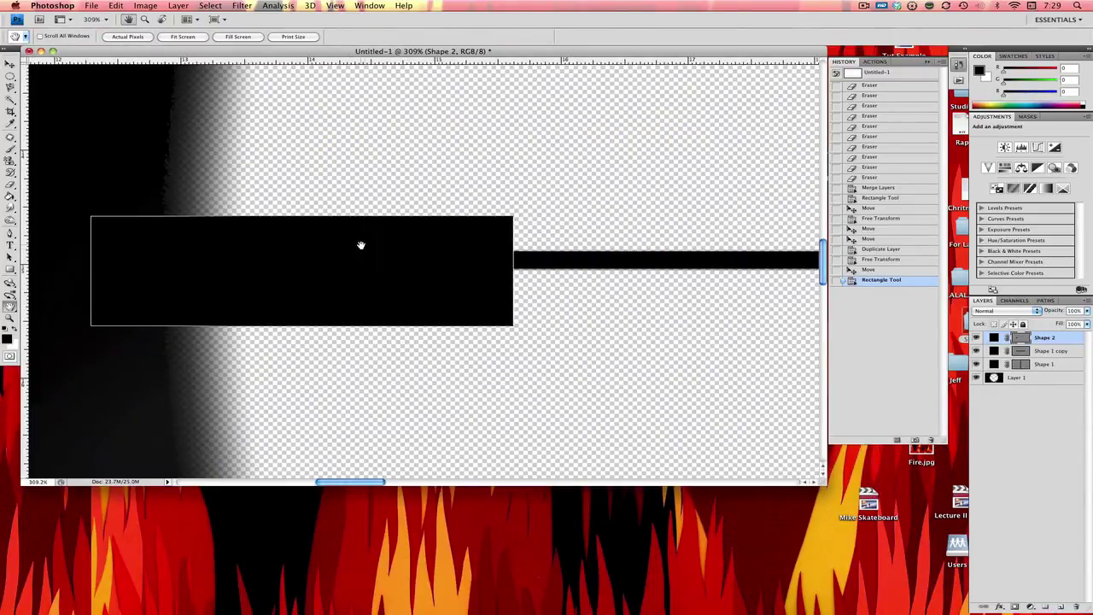
pyautogui.press('v')
pyautogui.moveTo(302, 326); pyautogui.dragTo(305, 311)
pyautogui.moveTo(357, 271); pyautogui.dragTo(365, 266)
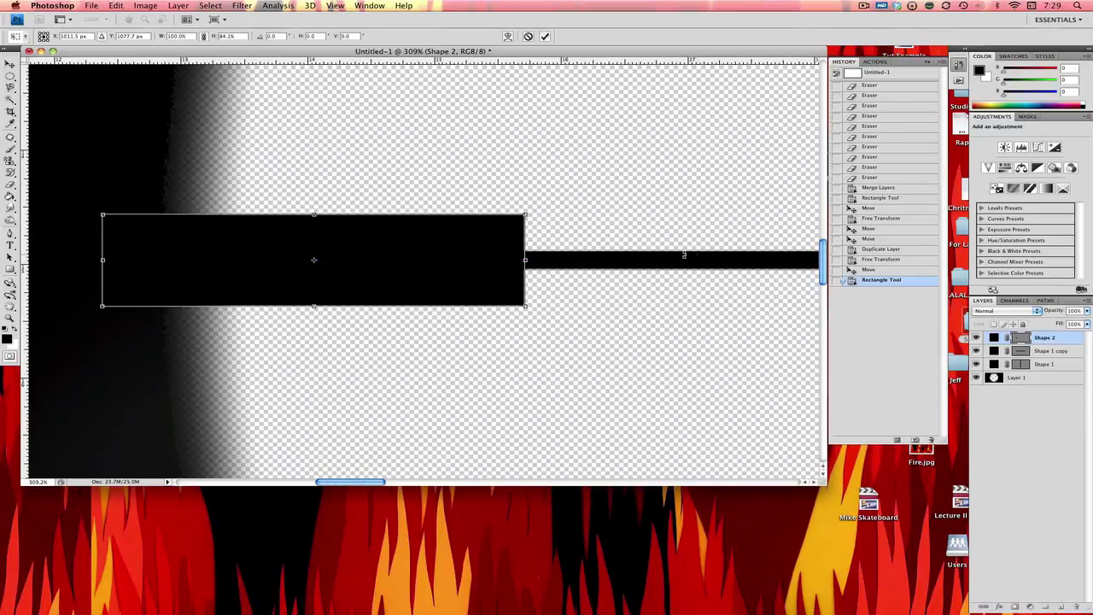
pyautogui.moveTo(463, 271); pyautogui.dragTo(467, 269)
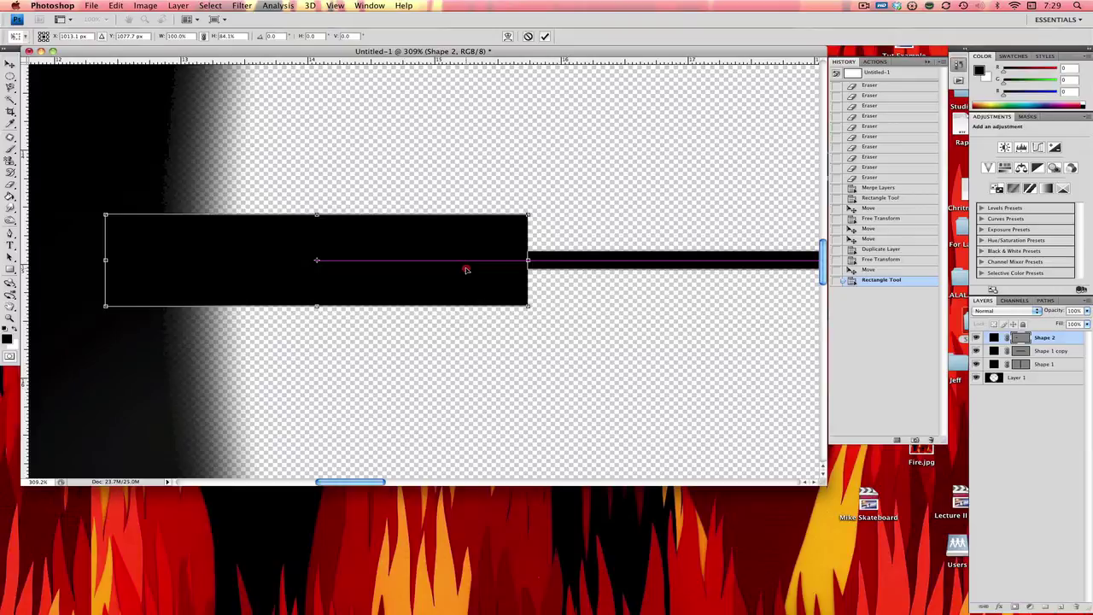
pyautogui.moveTo(467, 270); pyautogui.dragTo(444, 281)
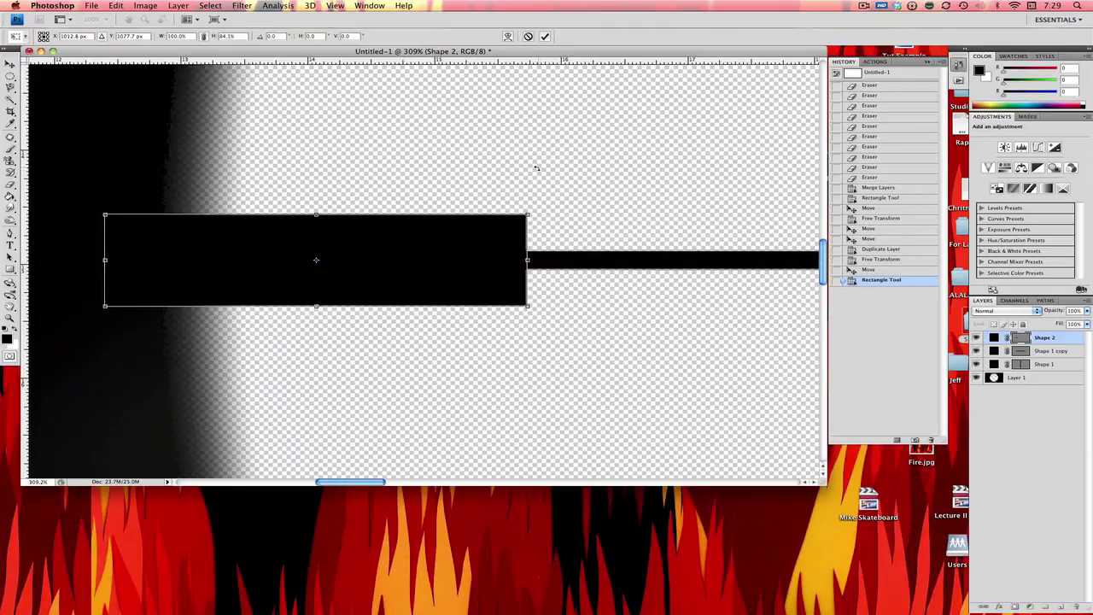
pyautogui.press('z')
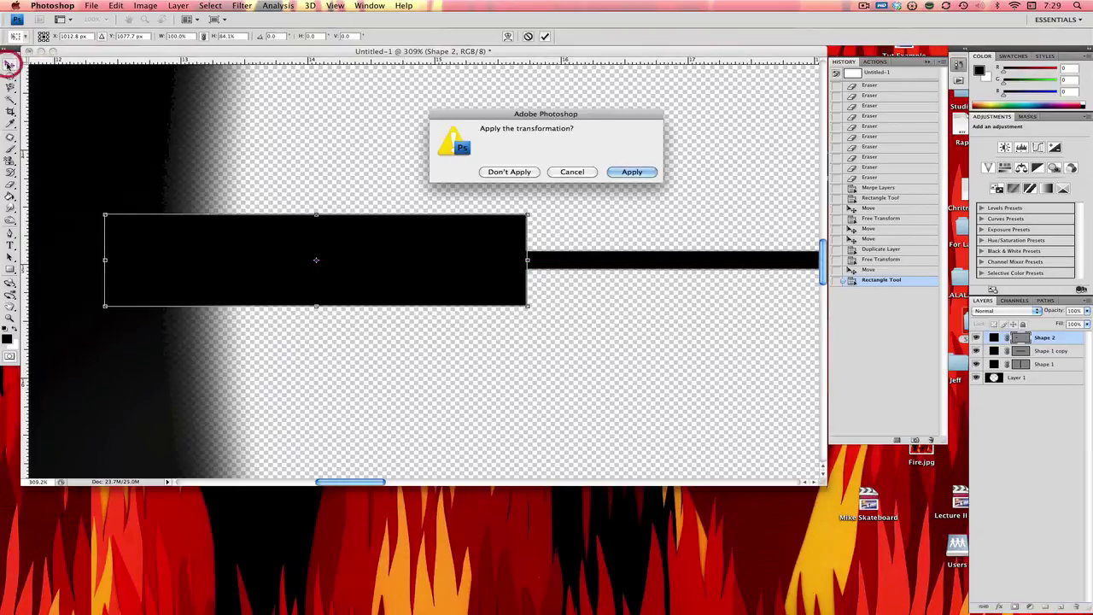
pyautogui.press('Return')
# Shift the thick left end bar slightly further over the rim, scale its height to 85%, and apply the transformation
pyautogui.keyDown('alt'); pyautogui.click(336, 171); pyautogui.keyUp('alt')
pyautogui.keyDown('alt'); pyautogui.click(473, 176); pyautogui.keyUp('alt')
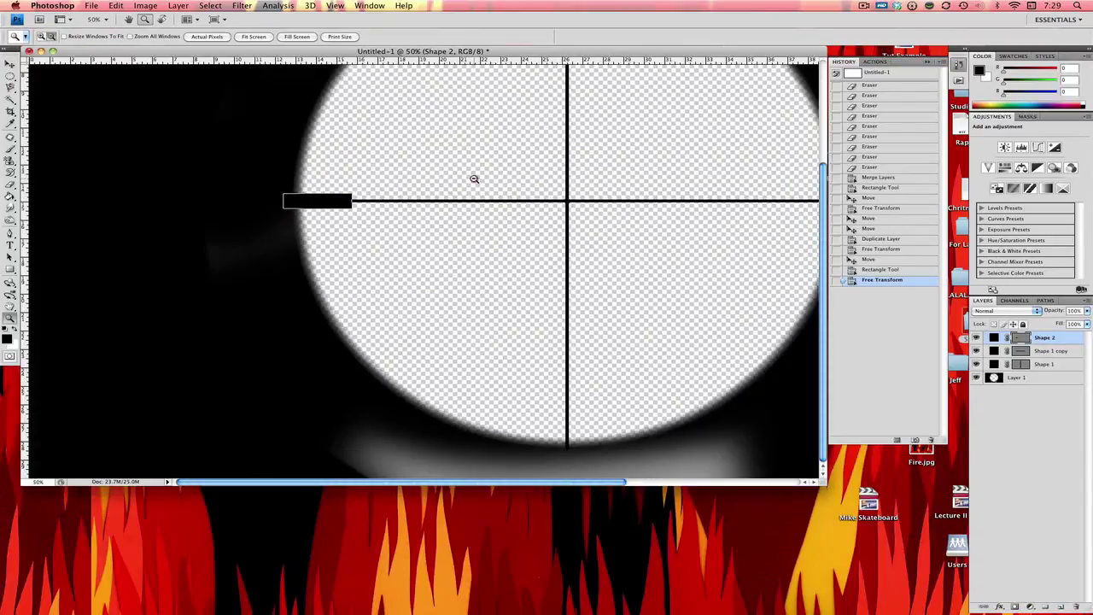
pyautogui.keyDown('alt'); pyautogui.click(472, 176); pyautogui.keyUp('alt')
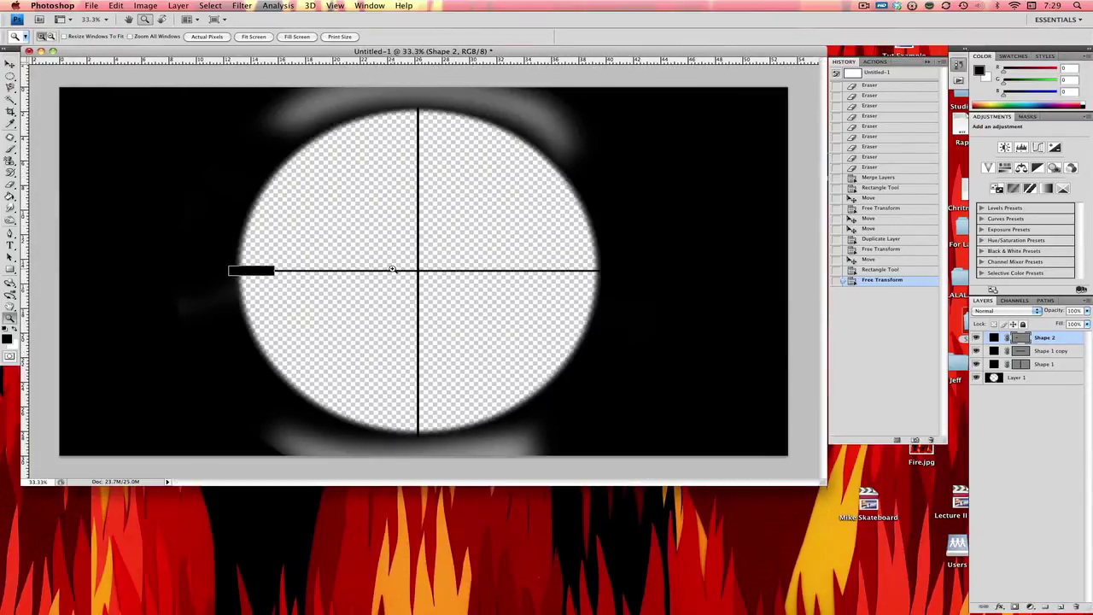
pyautogui.click(315, 292)
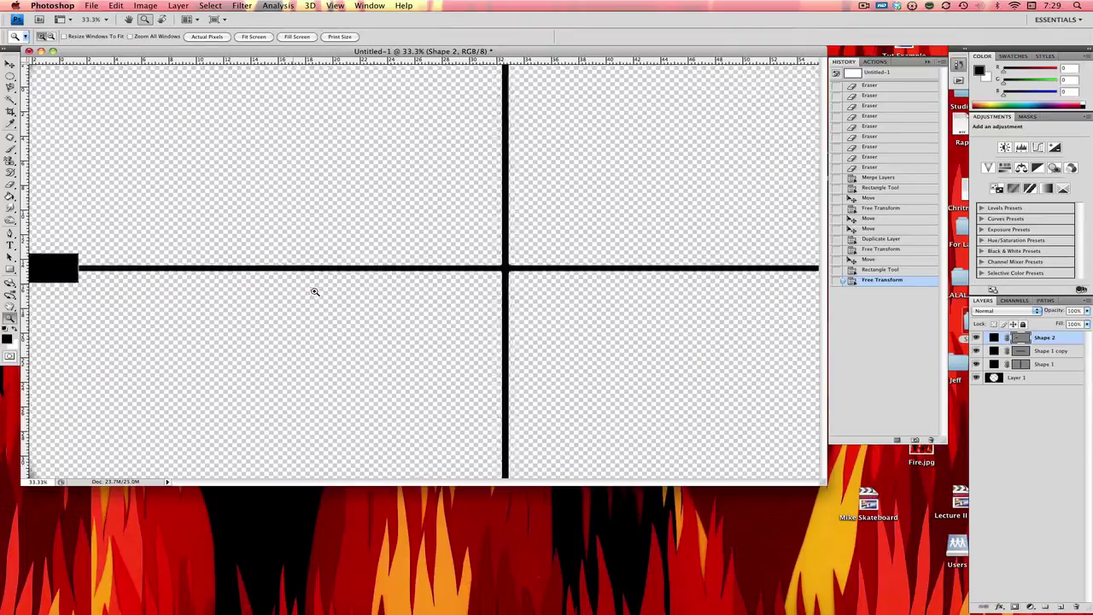
pyautogui.moveTo(315, 291); pyautogui.dragTo(410, 254)
pyautogui.press('v')
pyautogui.moveTo(610, 228); pyautogui.dragTo(564, 233)
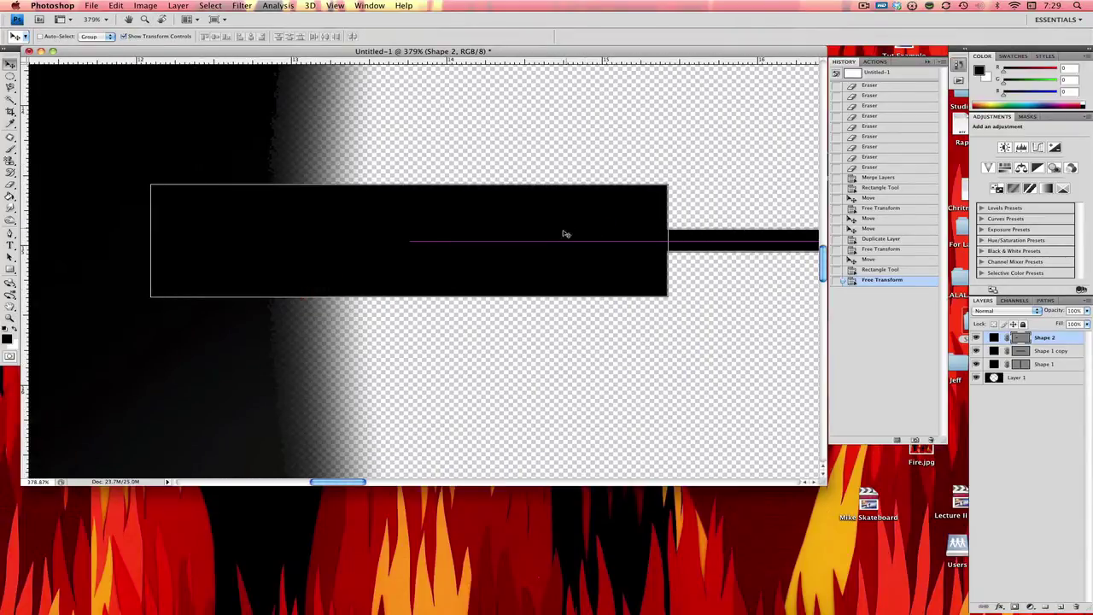
pyautogui.moveTo(409, 297); pyautogui.dragTo(438, 264)
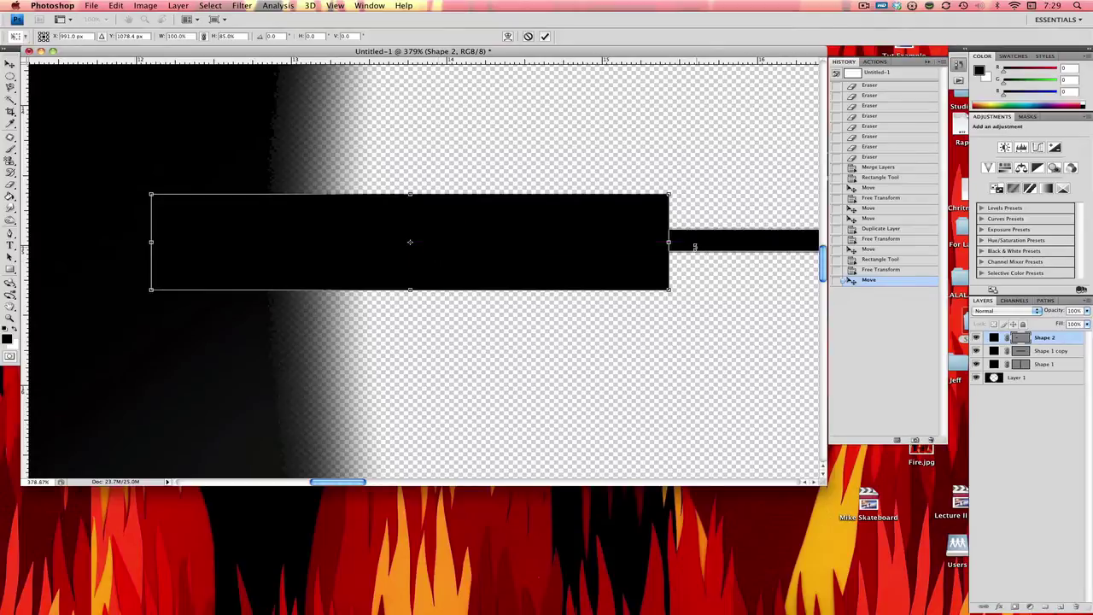
pyautogui.click(11, 63)
pyautogui.press('Return')
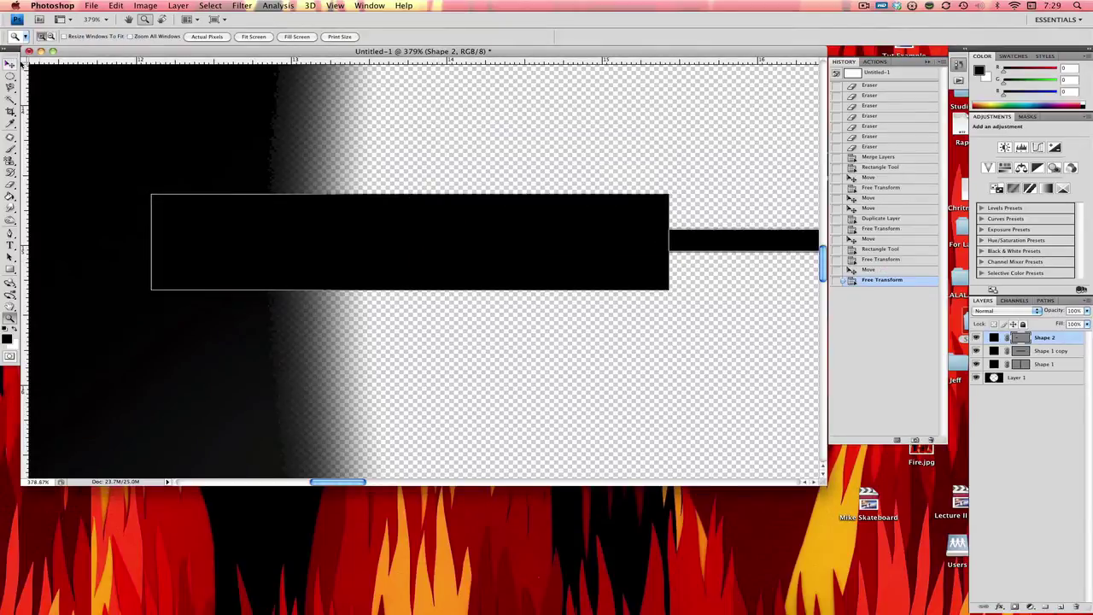
# Duplicate the Shape 2 layer, keeping the name Shape 2 copy
pyautogui.press('z')
pyautogui.keyDown('alt'); pyautogui.click(141, 108); pyautogui.keyUp('alt')
pyautogui.keyDown('alt'); pyautogui.click(188, 109); pyautogui.keyUp('alt')
pyautogui.keyDown('alt'); pyautogui.click(237, 112); pyautogui.keyUp('alt')
pyautogui.keyDown('alt'); pyautogui.click(339, 120); pyautogui.keyUp('alt')
pyautogui.keyDown('alt'); pyautogui.click(338, 121); pyautogui.keyUp('alt')
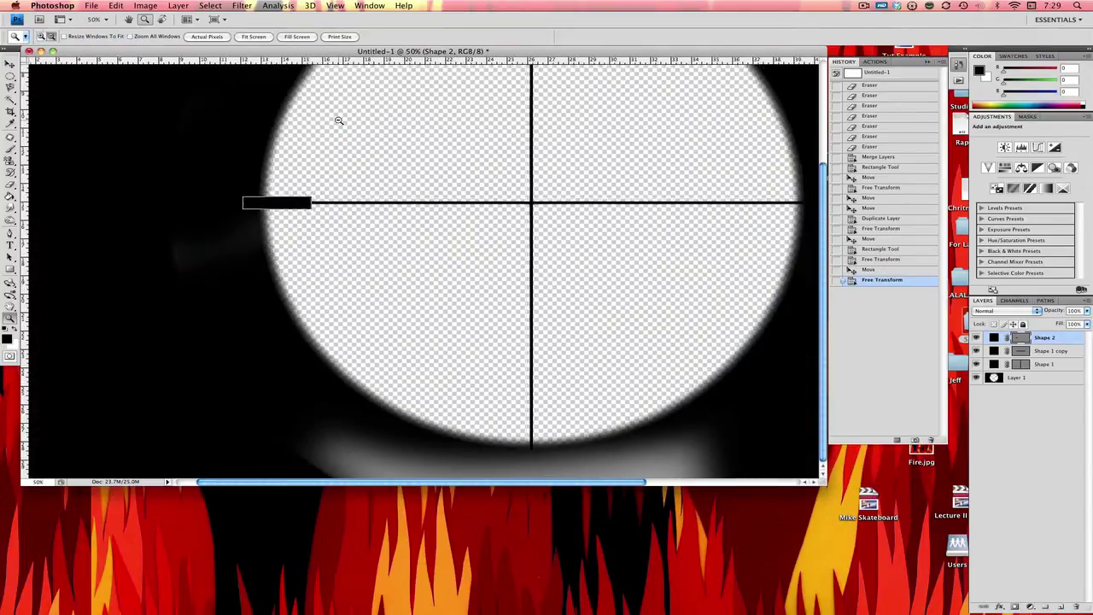
pyautogui.keyDown('alt'); pyautogui.click(337, 115); pyautogui.keyUp('alt')
pyautogui.click(1070, 357)
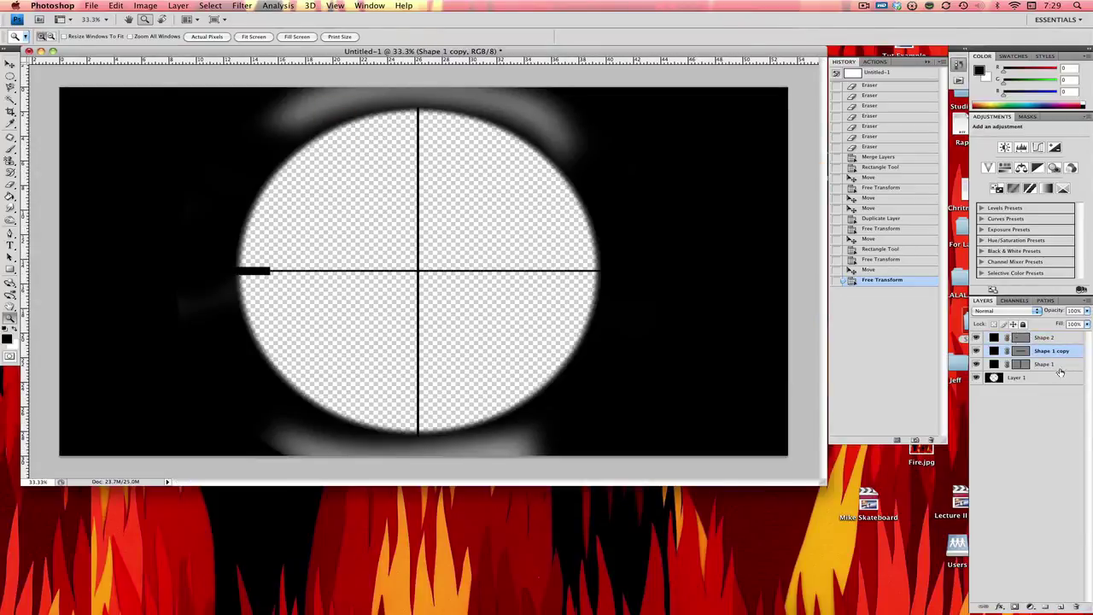
pyautogui.click(1041, 337)
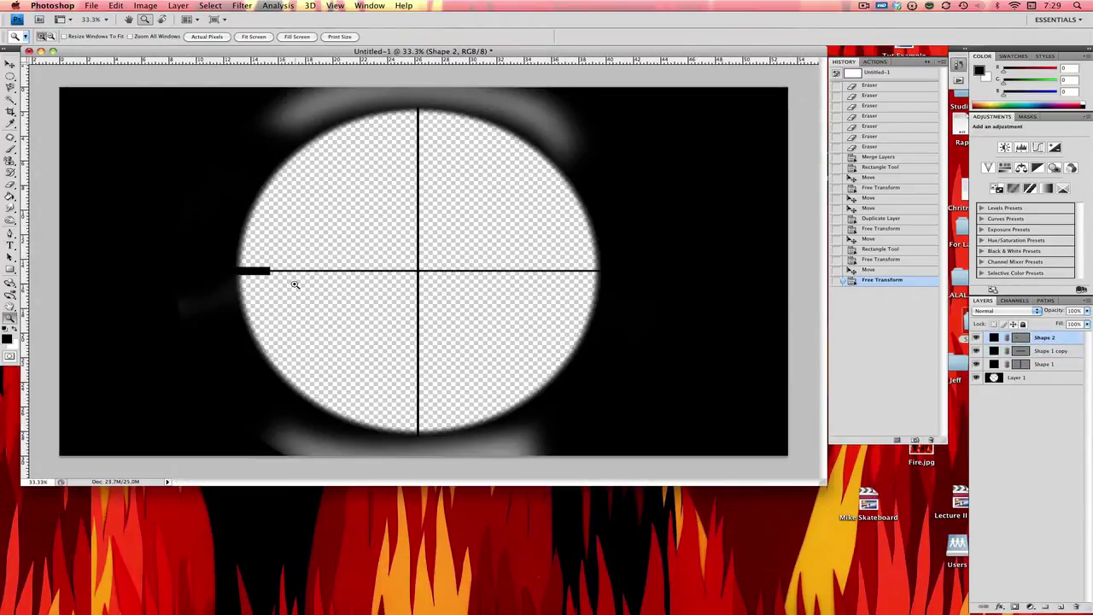
pyautogui.rightClick(1075, 336)
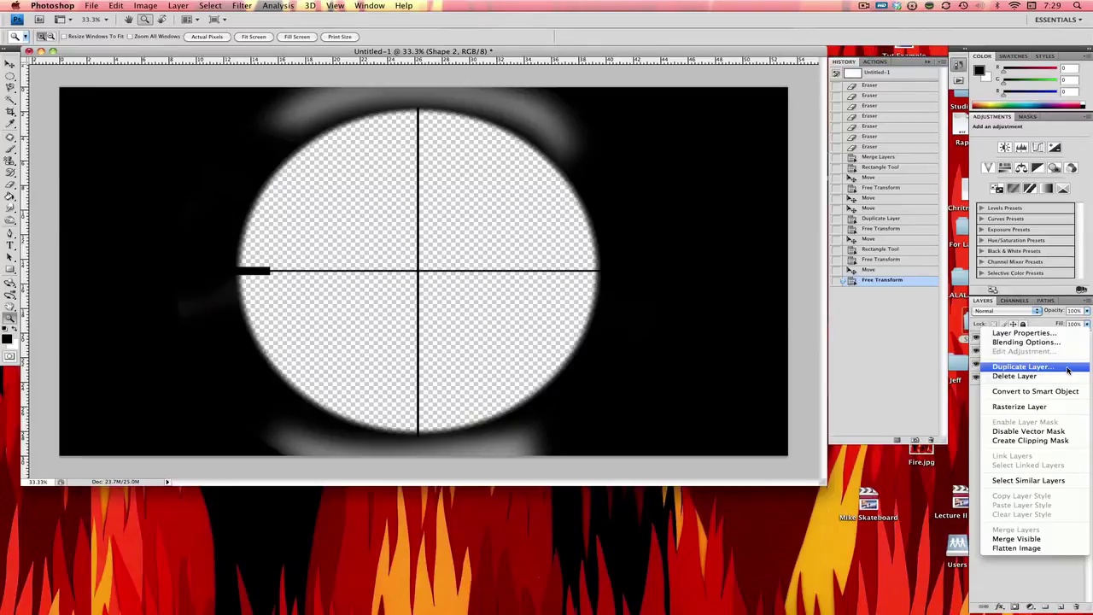
pyautogui.click(1068, 369)
pyautogui.press('Return')
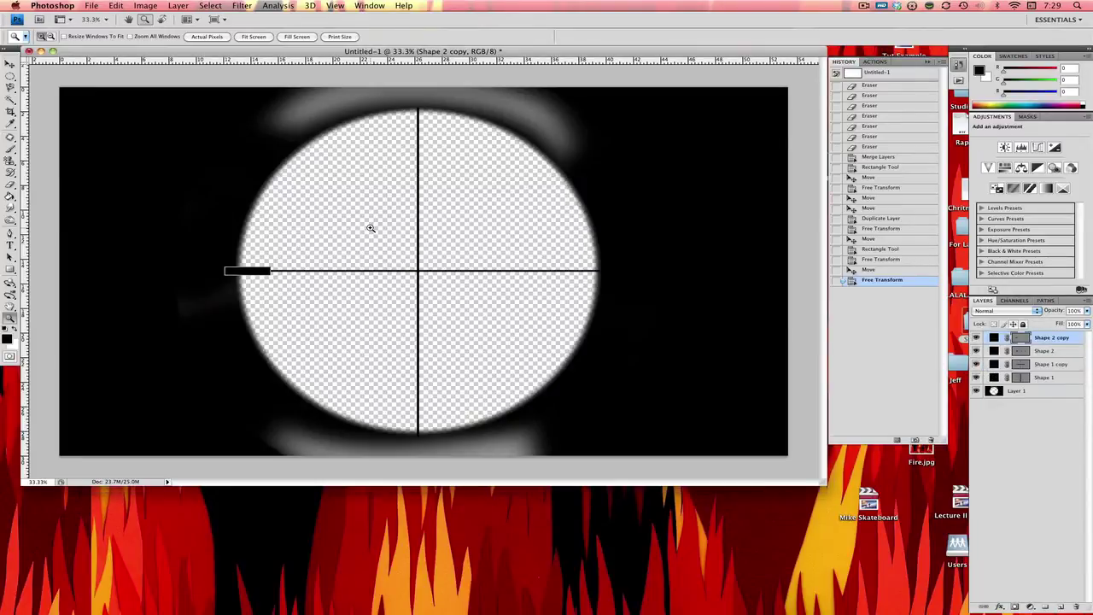
# Rotate the duplicated end bar exactly 180 degrees about the crosshair centre to place it at the right rim, and apply
pyautogui.press('v')
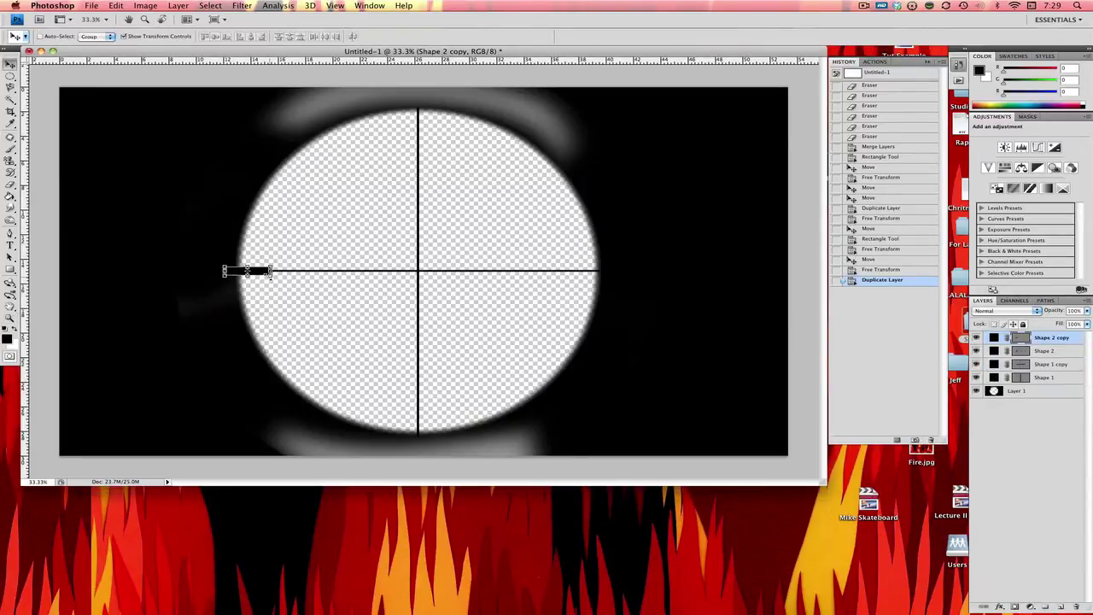
pyautogui.press('super+t')
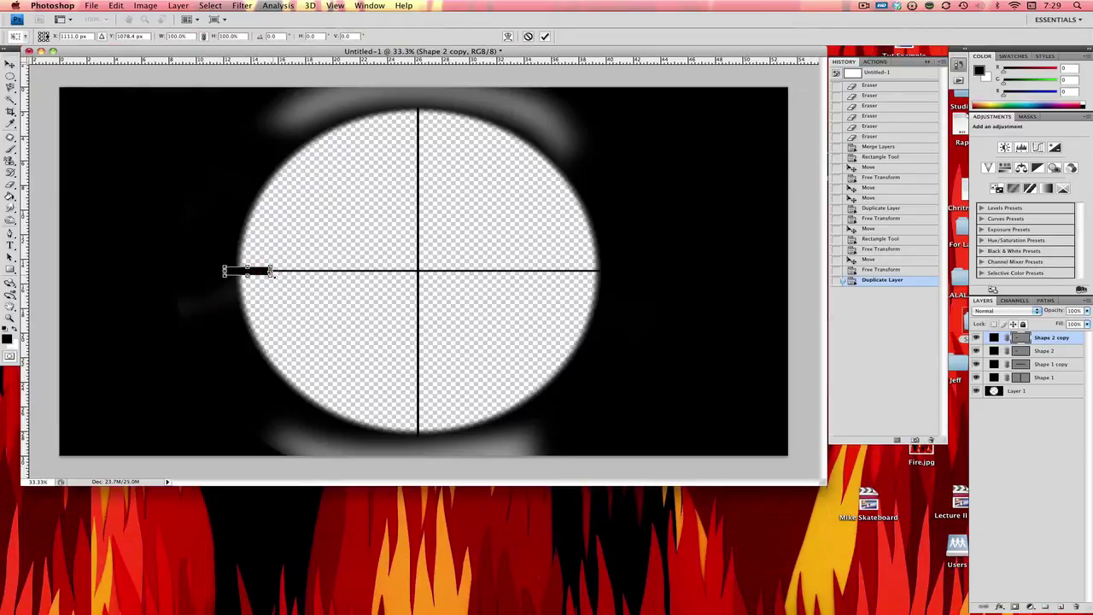
pyautogui.moveTo(272, 271); pyautogui.dragTo(420, 273)
pyautogui.moveTo(260, 250); pyautogui.dragTo(241, 261)
pyautogui.moveTo(277, 394); pyautogui.dragTo(632, 303)
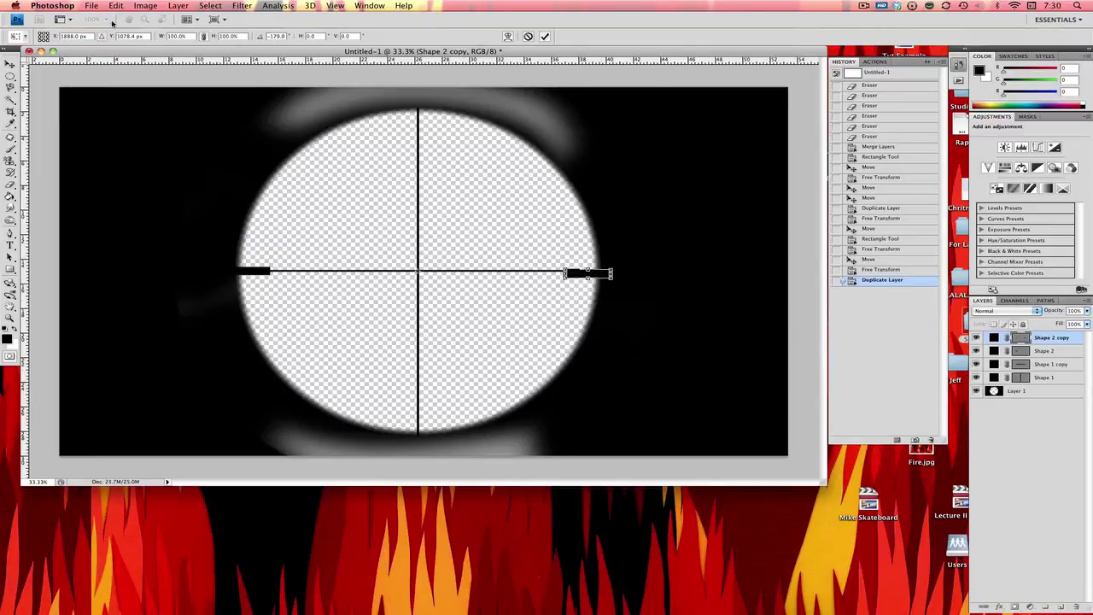
pyautogui.click(275, 36)
pyautogui.write('18')
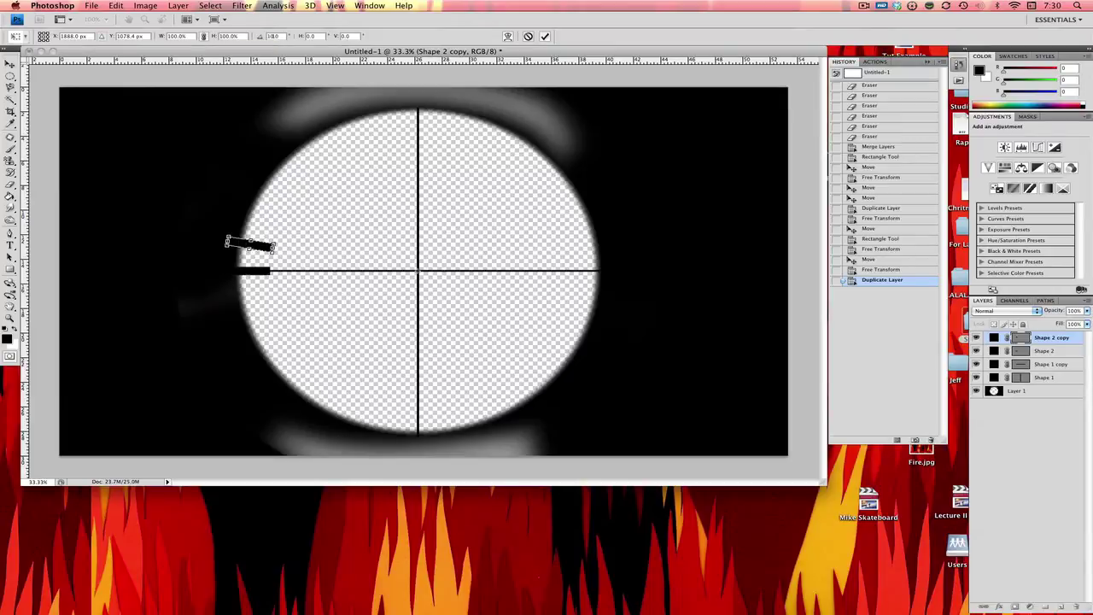
pyautogui.write('0')
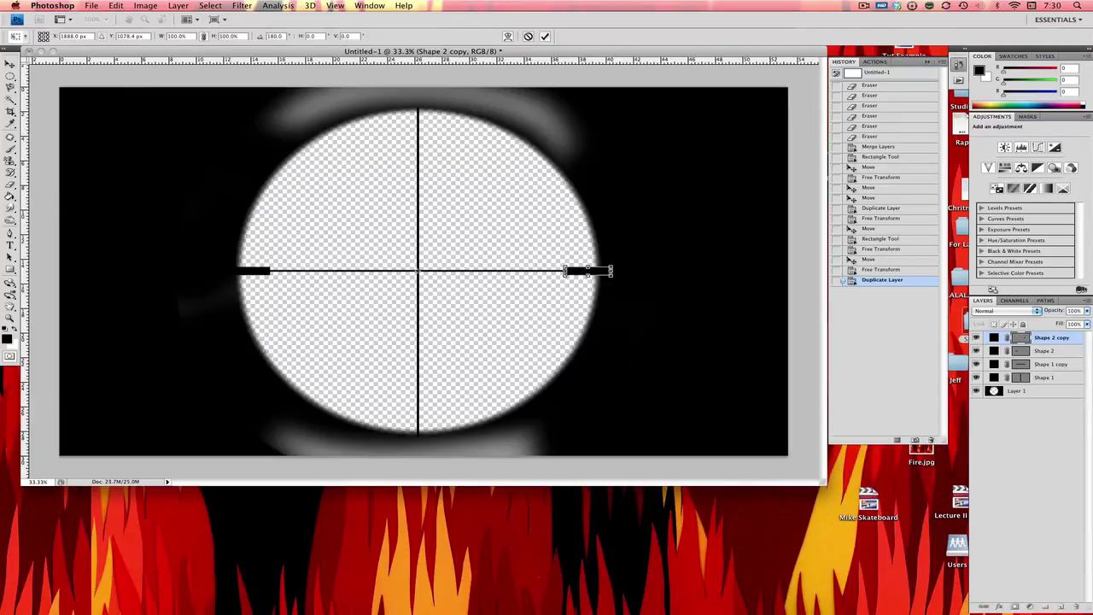
pyautogui.click(9, 65)
pyautogui.press('Escape')
pyautogui.press('Return')
# Examine how the right end bar lines up with the horizontal crosshair line and the circle's rim
pyautogui.press('z')
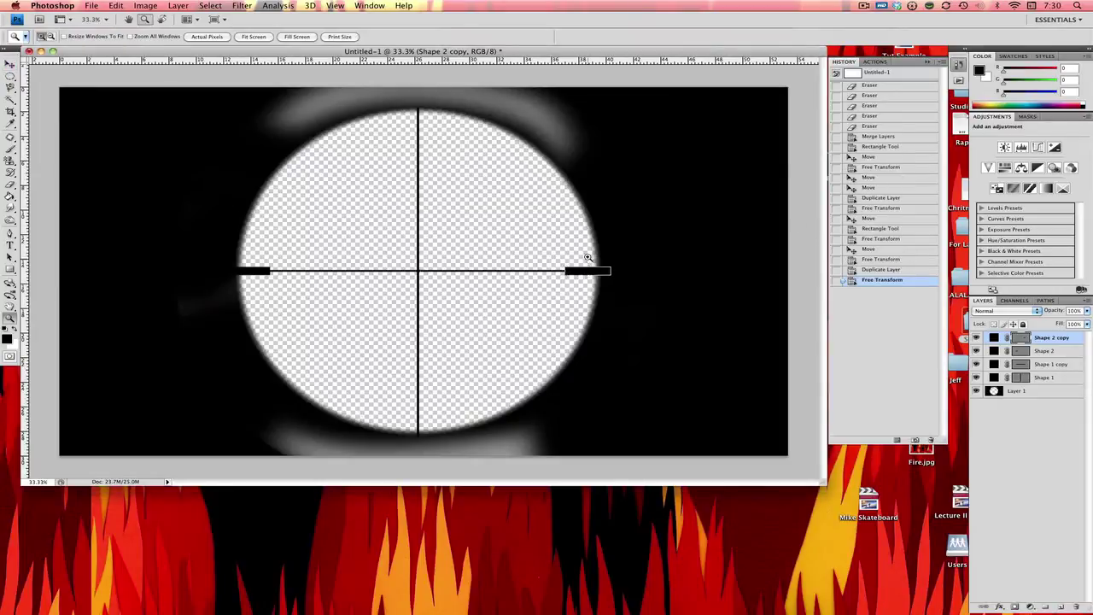
pyautogui.moveTo(599, 279); pyautogui.dragTo(669, 299)
pyautogui.press('space')
pyautogui.moveTo(222, 247); pyautogui.dragTo(528, 245)
pyautogui.press('v')
pyautogui.press('z')
pyautogui.press('super+0')
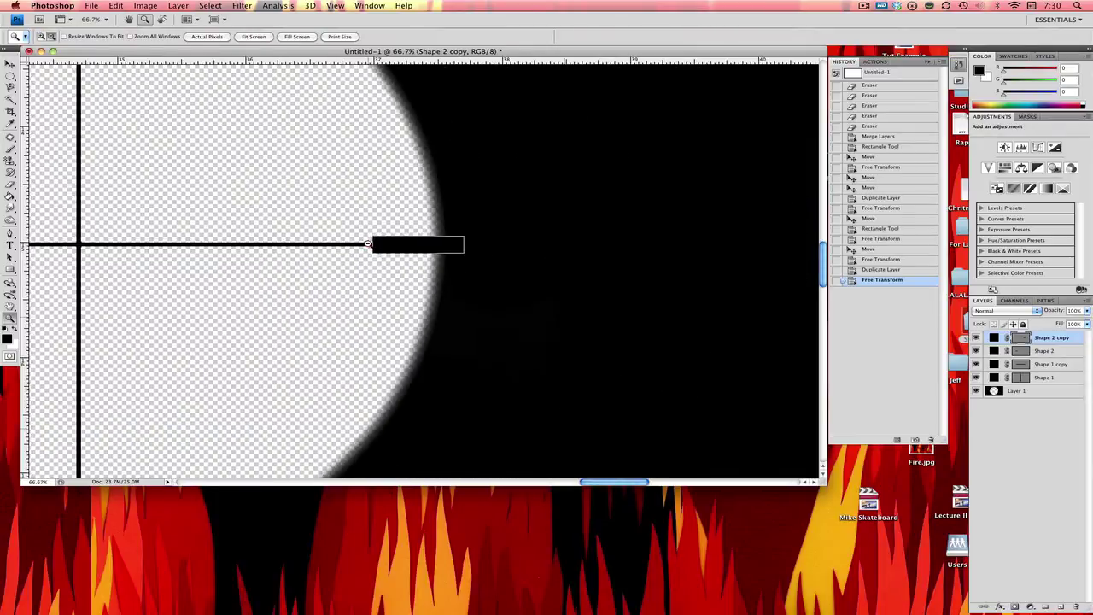
pyautogui.press('super+minus')
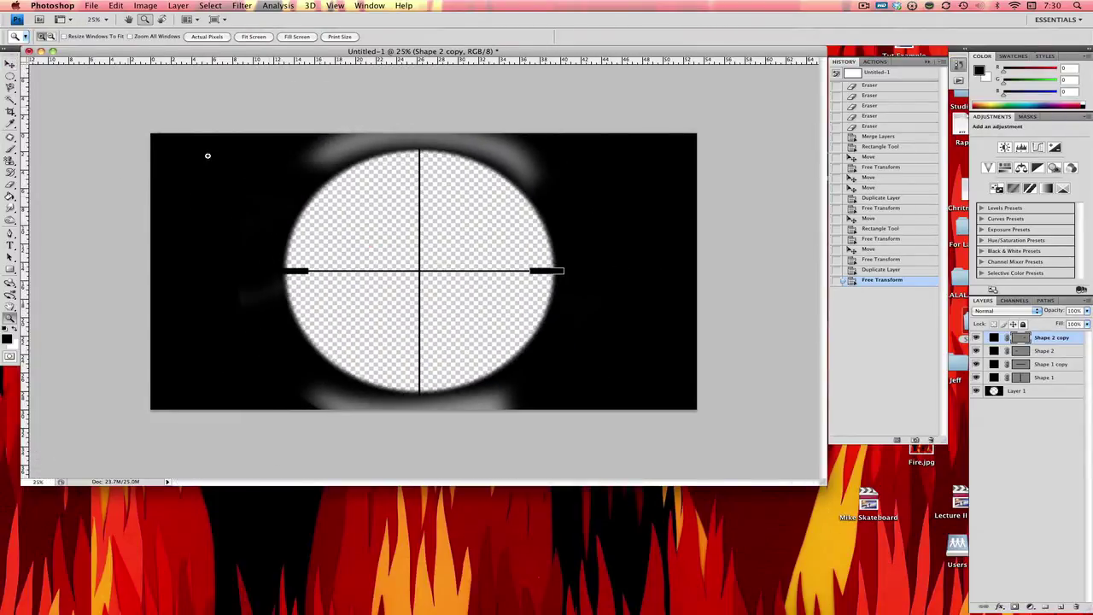
# Duplicate the Shape 2 and Shape 2 copy layers together within the same document
pyautogui.click(1074, 351)
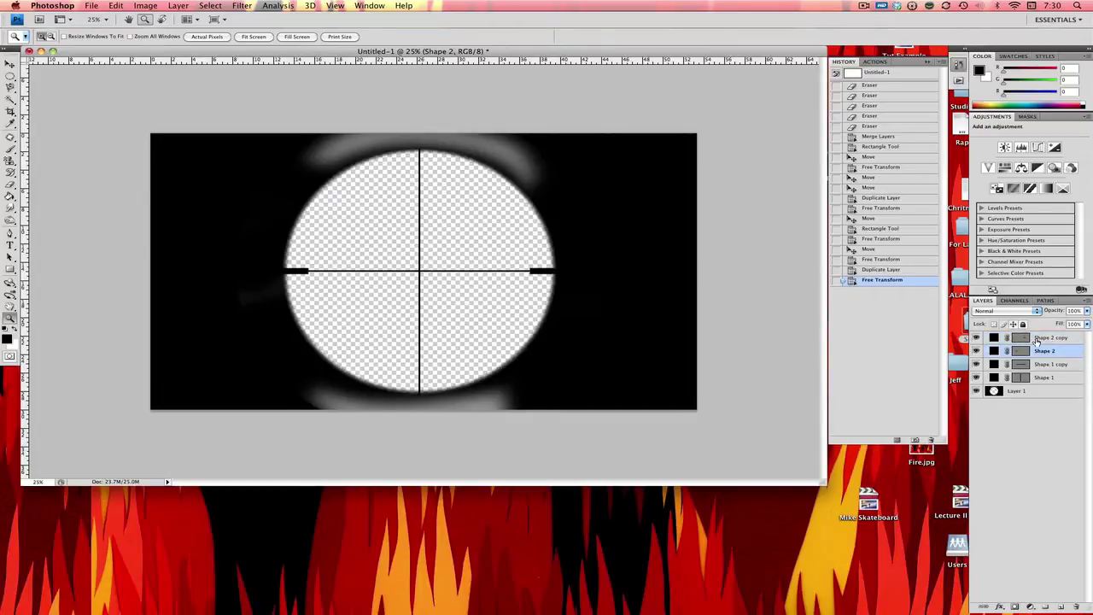
pyautogui.keyDown('shift'); pyautogui.click(1037, 340); pyautogui.keyUp('shift')
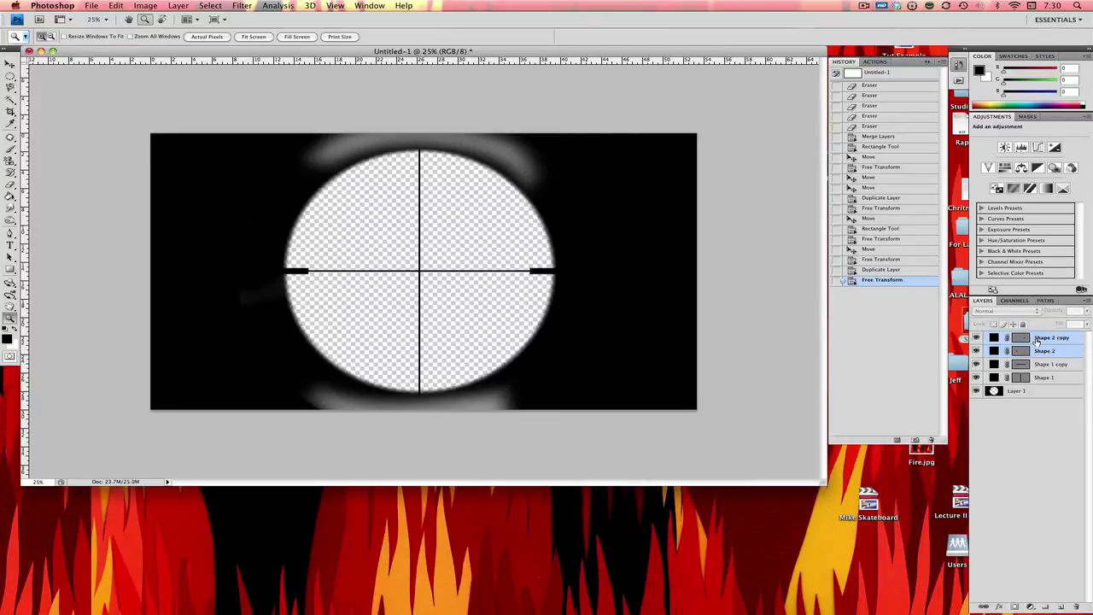
pyautogui.rightClick(1037, 340)
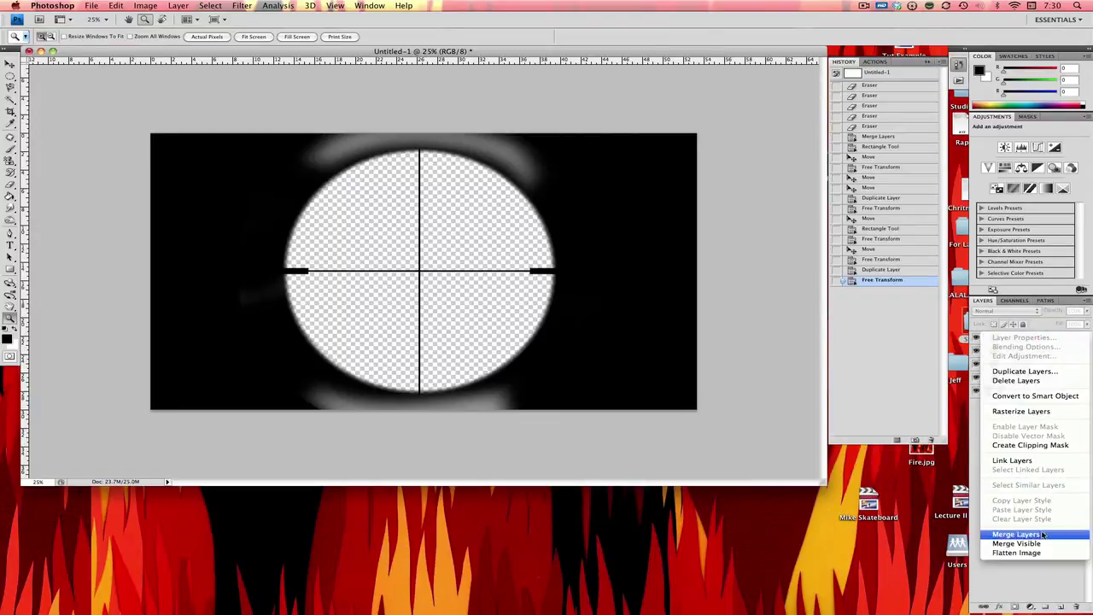
pyautogui.click(1047, 373)
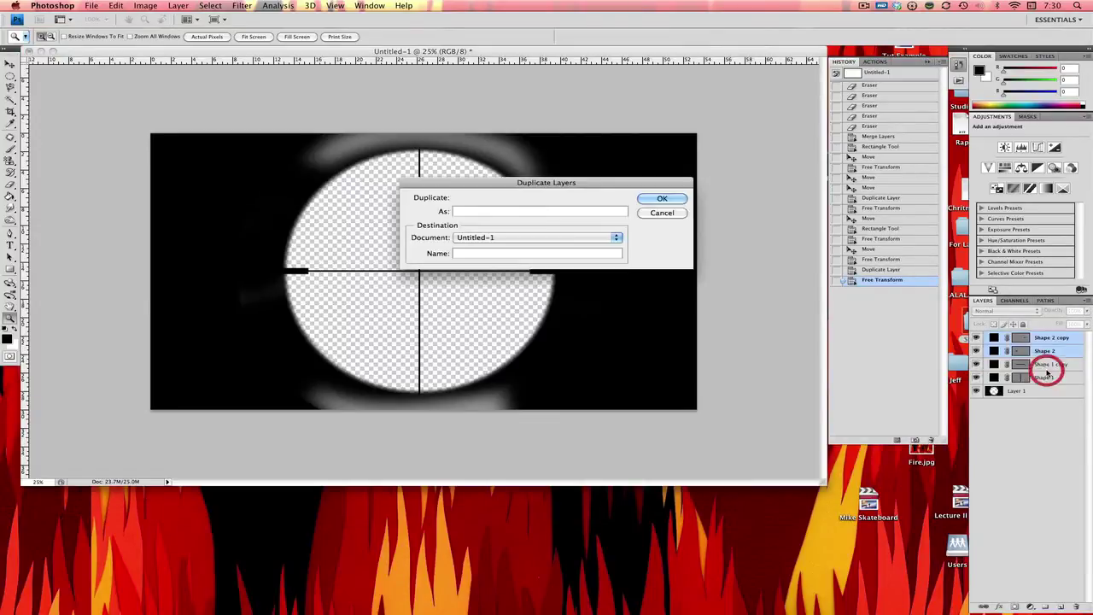
pyautogui.press('Return')
# Rotate the two duplicated end bars together to exactly 90 degrees onto the vertical crosshair line and apply the transformation
pyautogui.press('v')
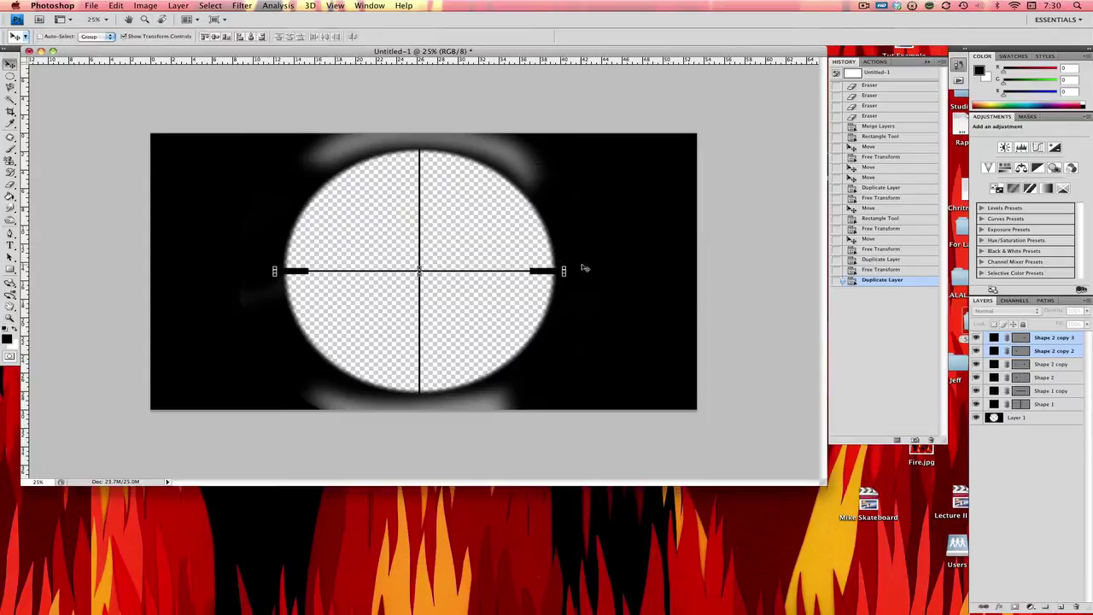
pyautogui.press('z')
pyautogui.moveTo(403, 259); pyautogui.dragTo(453, 289)
pyautogui.press('z')
pyautogui.keyDown('alt'); pyautogui.click(483, 300); pyautogui.keyUp('alt')
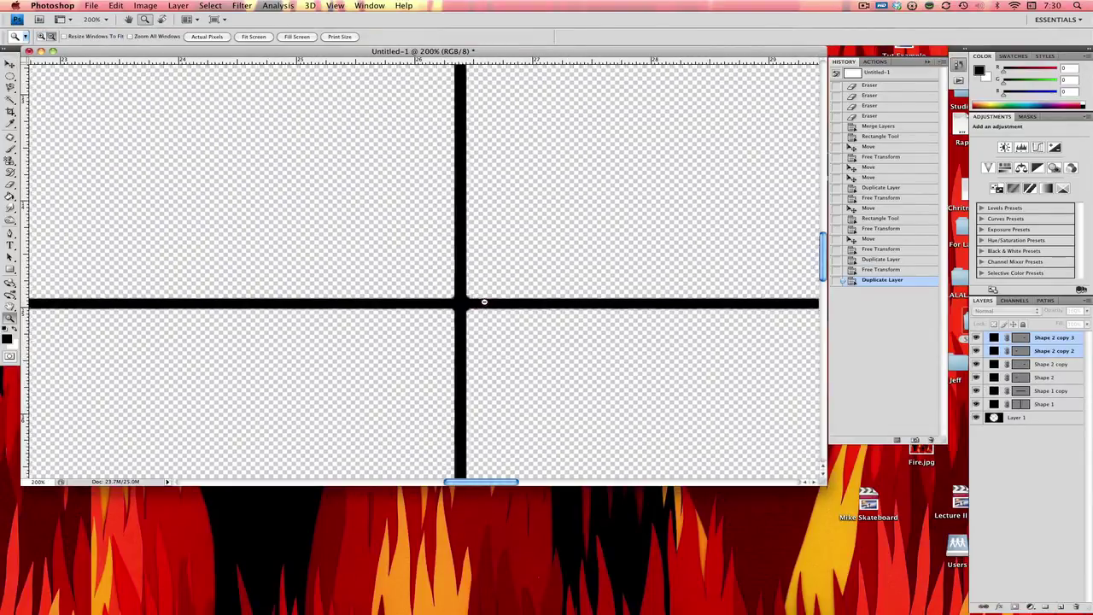
pyautogui.keyDown('alt'); pyautogui.click(486, 299); pyautogui.keyUp('alt')
pyautogui.keyDown('alt'); pyautogui.click(513, 303); pyautogui.keyUp('alt')
pyautogui.press('v')
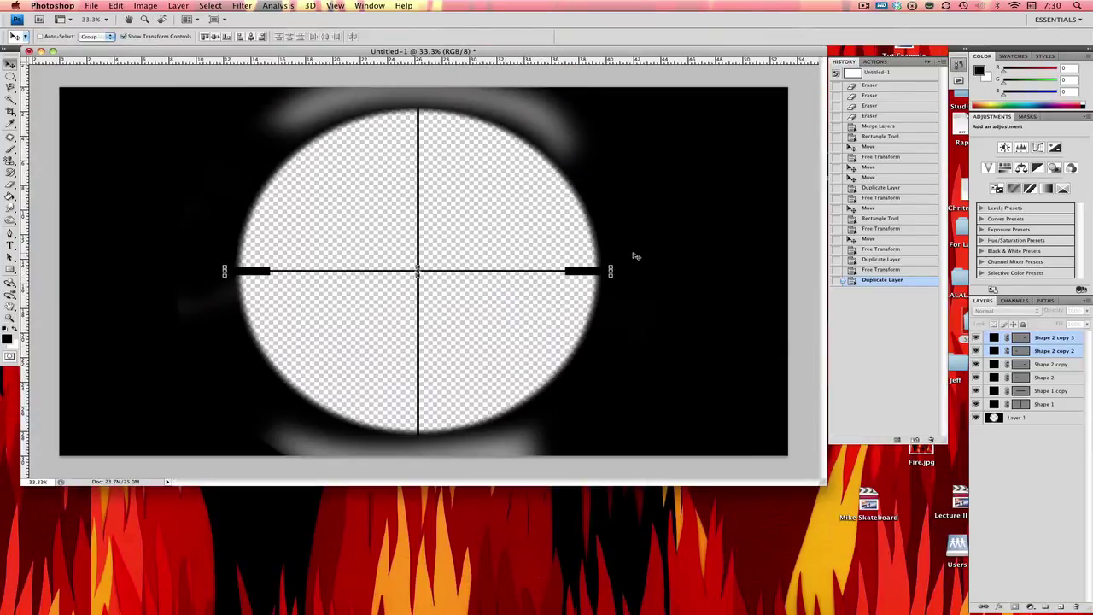
pyautogui.moveTo(613, 265); pyautogui.dragTo(409, 127)
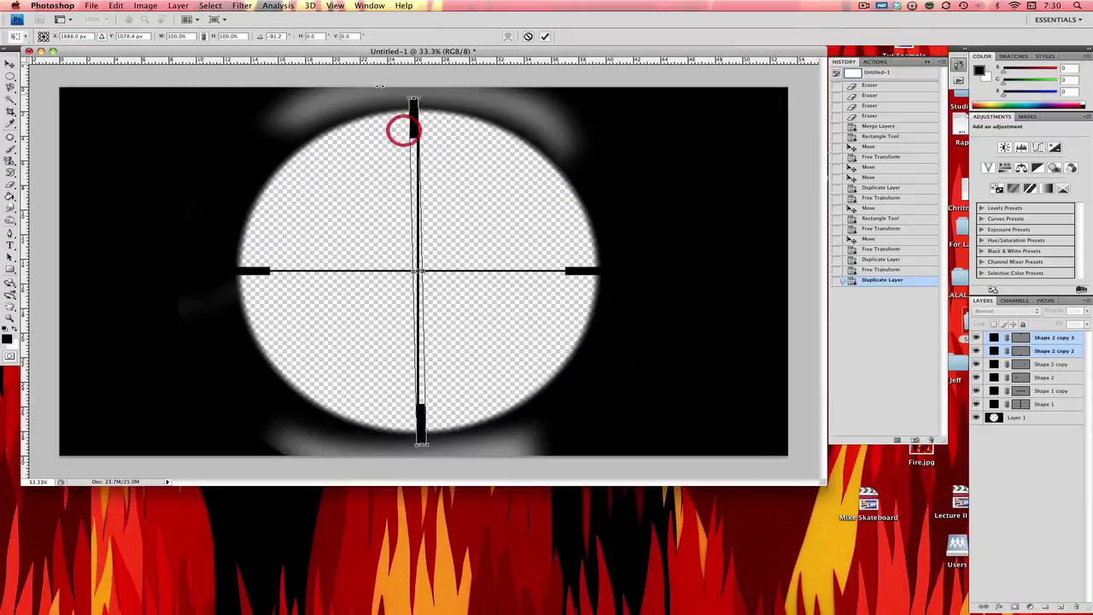
pyautogui.doubleClick(283, 36)
pyautogui.write('90')
pyautogui.press('Return')
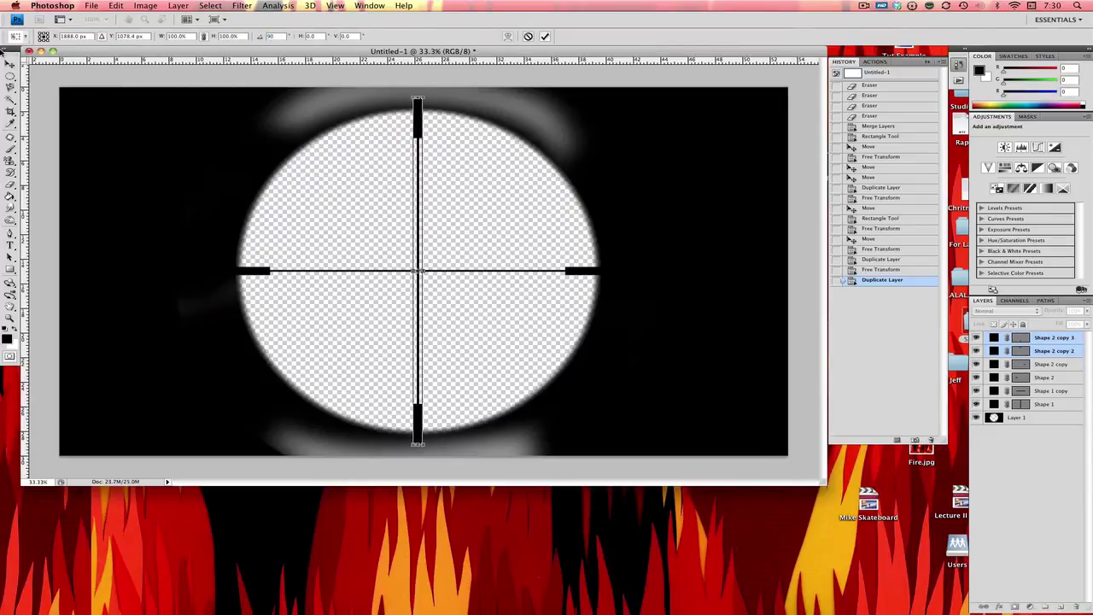
pyautogui.press('z')
pyautogui.click(637, 170)
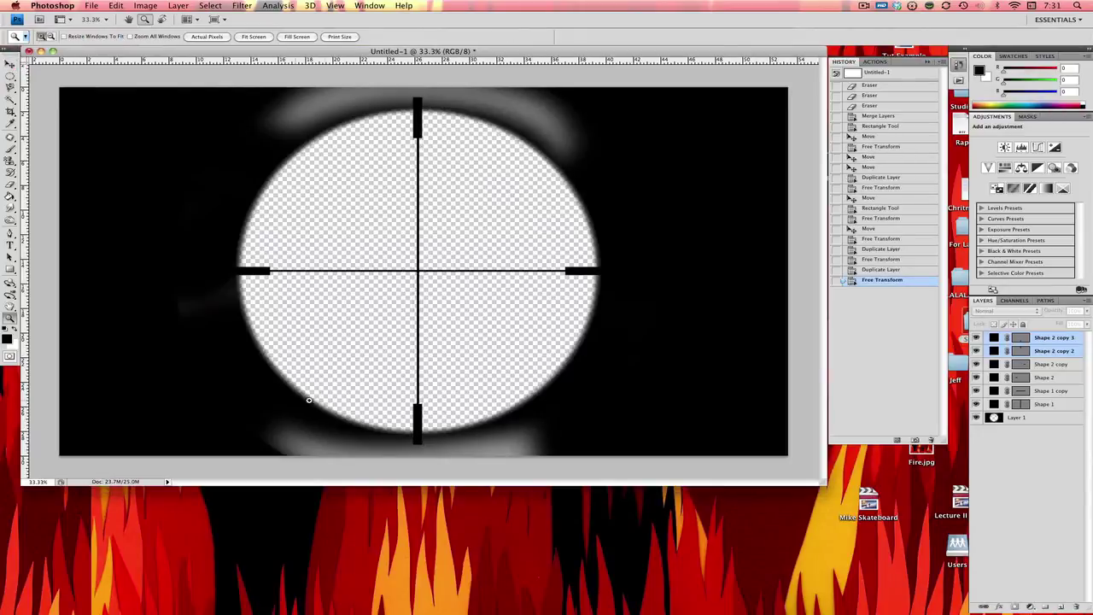
# Nudge the bottom end bar (Shape 2 copy 3) sideways to centre it on the vertical crosshair line
pyautogui.moveTo(309, 400); pyautogui.dragTo(557, 295)
pyautogui.press('h')
pyautogui.moveTo(657, 151); pyautogui.dragTo(563, 289)
pyautogui.press('v')
pyautogui.click(1060, 364)
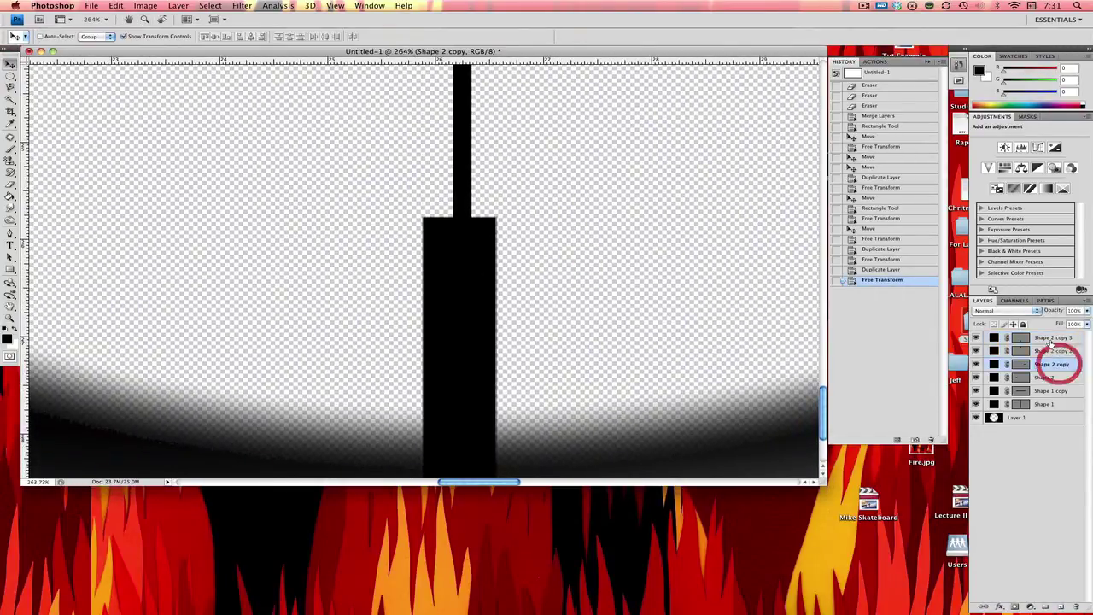
pyautogui.click(1053, 338)
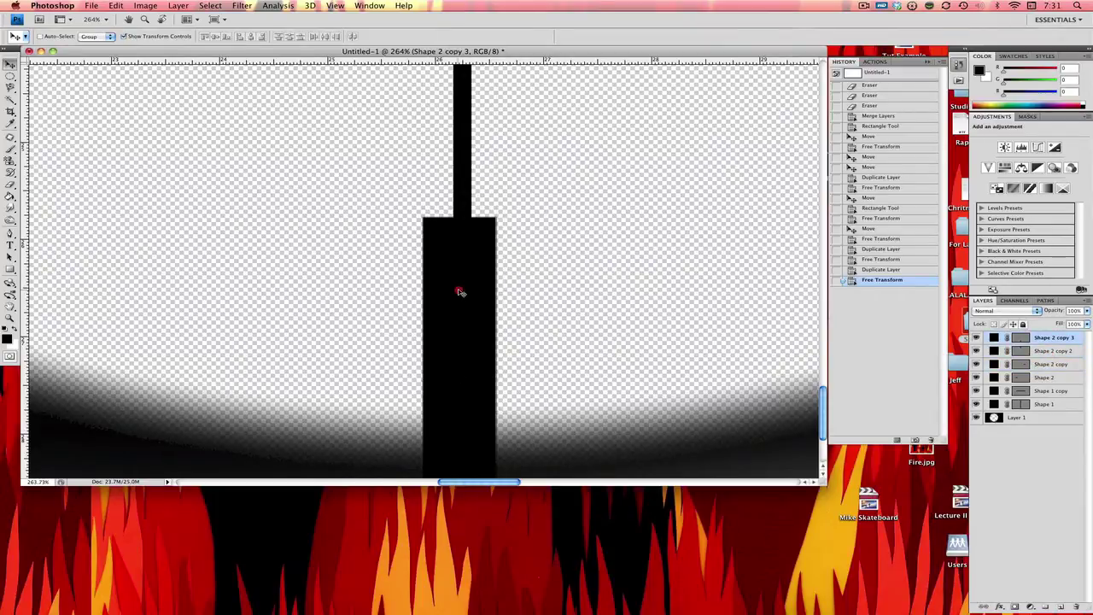
pyautogui.moveTo(459, 292); pyautogui.dragTo(456, 291)
# Nudge the top end bar (Shape 2 copy 2) sideways to centre it on the vertical crosshair line
pyautogui.press('h')
pyautogui.moveTo(532, 188); pyautogui.dragTo(373, 281)
pyautogui.click(1074, 351)
pyautogui.press('v')
# Shorten the top end bar from its outer end to about 78.4% height so it stops at the circle's rim, and apply
pyautogui.press('z')
pyautogui.keyDown('alt'); pyautogui.click(469, 296); pyautogui.keyUp('alt')
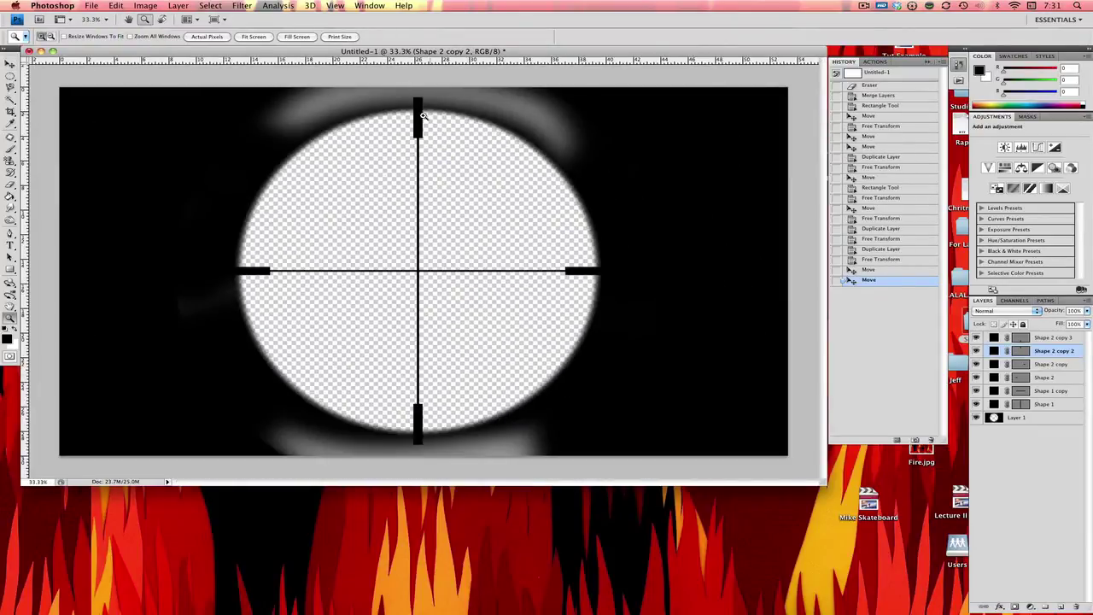
pyautogui.moveTo(439, 80); pyautogui.dragTo(408, 128)
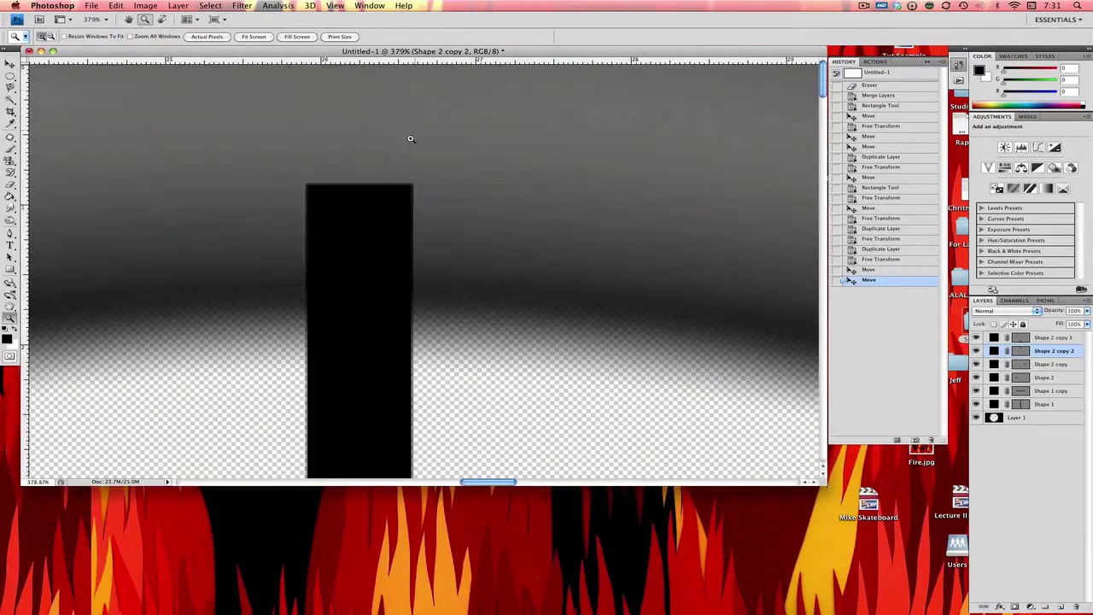
pyautogui.press('v')
pyautogui.moveTo(361, 184)
pyautogui.mouseDown()
pyautogui.moveTo(358, 294)
pyautogui.moveTo(360, 284)
pyautogui.mouseUp()
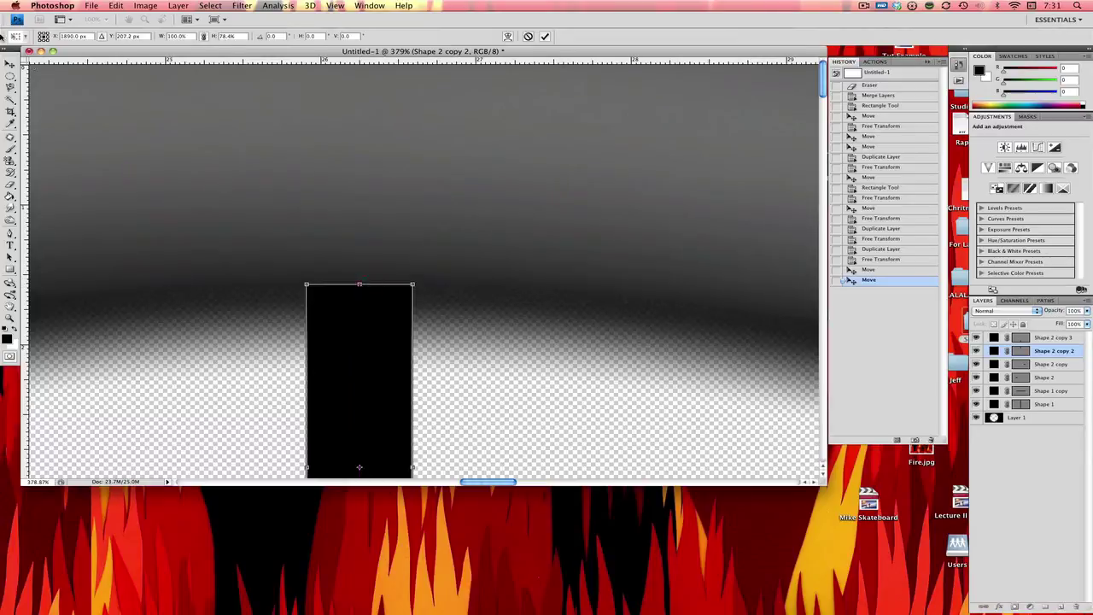
pyautogui.press('z')
pyautogui.press('Return')
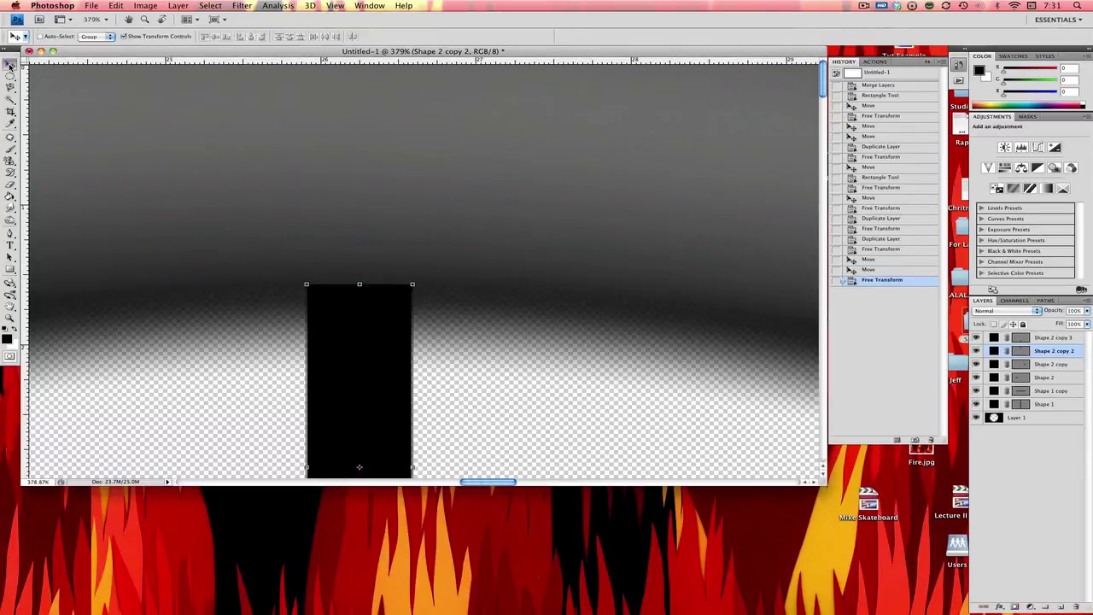
# Shorten the bottom end bar (Shape 2 copy 3) from its outer end so it stops at the circle's rim, and apply
pyautogui.keyDown('alt'); pyautogui.click(257, 152); pyautogui.keyUp('alt')
pyautogui.keyDown('alt'); pyautogui.click(257, 152); pyautogui.keyUp('alt')
pyautogui.keyDown('alt'); pyautogui.click(257, 153); pyautogui.keyUp('alt')
pyautogui.keyDown('alt'); pyautogui.click(257, 152); pyautogui.keyUp('alt')
pyautogui.keyDown('alt'); pyautogui.click(257, 152); pyautogui.keyUp('alt')
pyautogui.keyDown('alt'); pyautogui.click(258, 152); pyautogui.keyUp('alt')
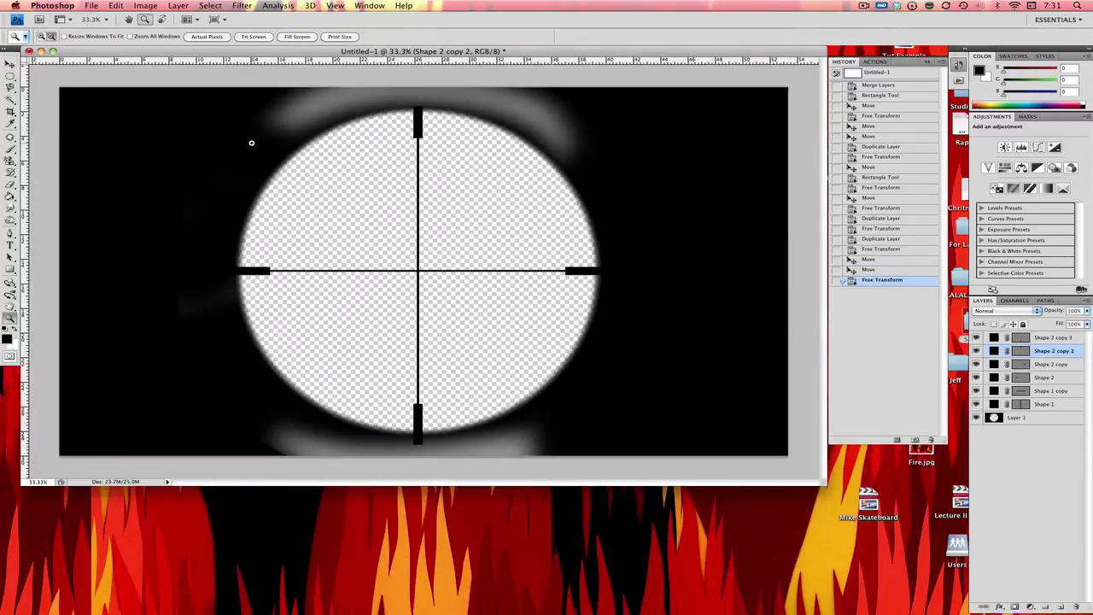
pyautogui.moveTo(397, 445); pyautogui.dragTo(427, 424)
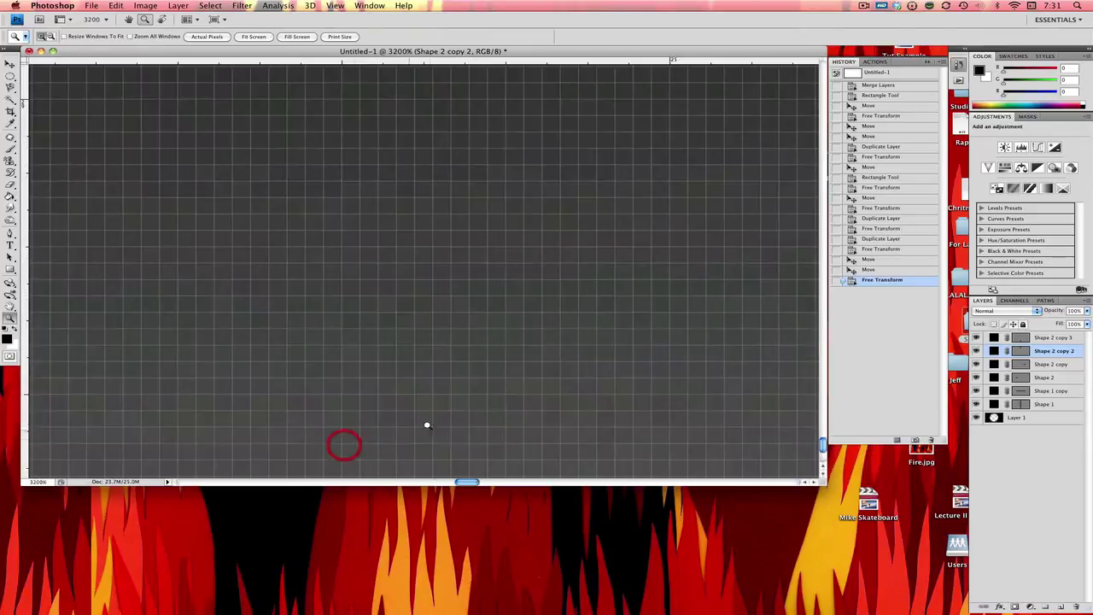
pyautogui.keyDown('alt'); pyautogui.click(602, 297); pyautogui.keyUp('alt')
pyautogui.keyDown('alt'); pyautogui.click(602, 297); pyautogui.keyUp('alt')
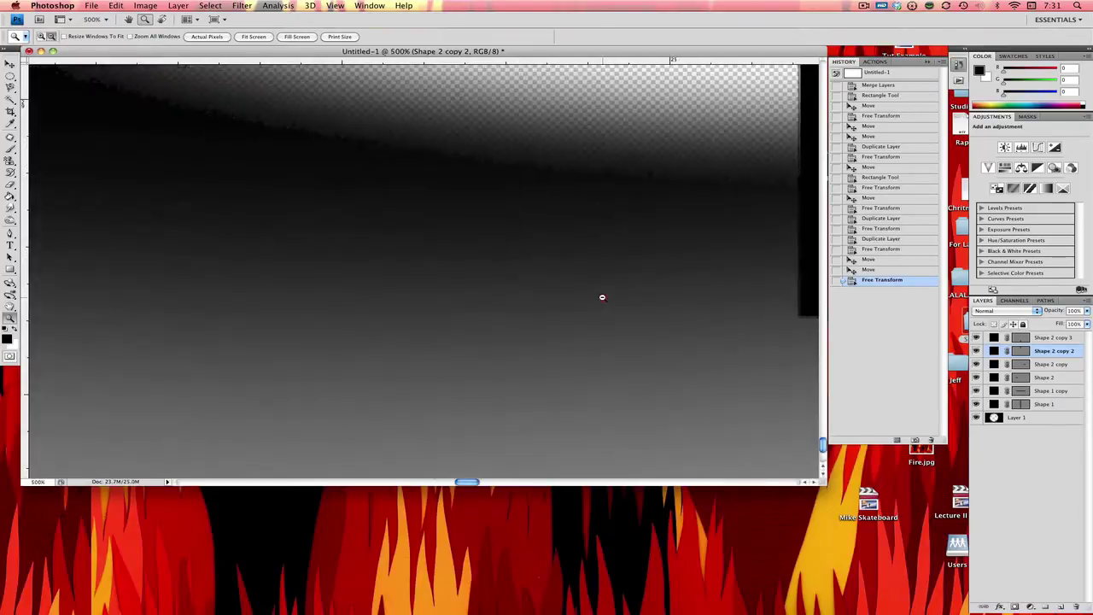
pyautogui.keyDown('alt'); pyautogui.click(602, 298); pyautogui.keyUp('alt')
pyautogui.press('v')
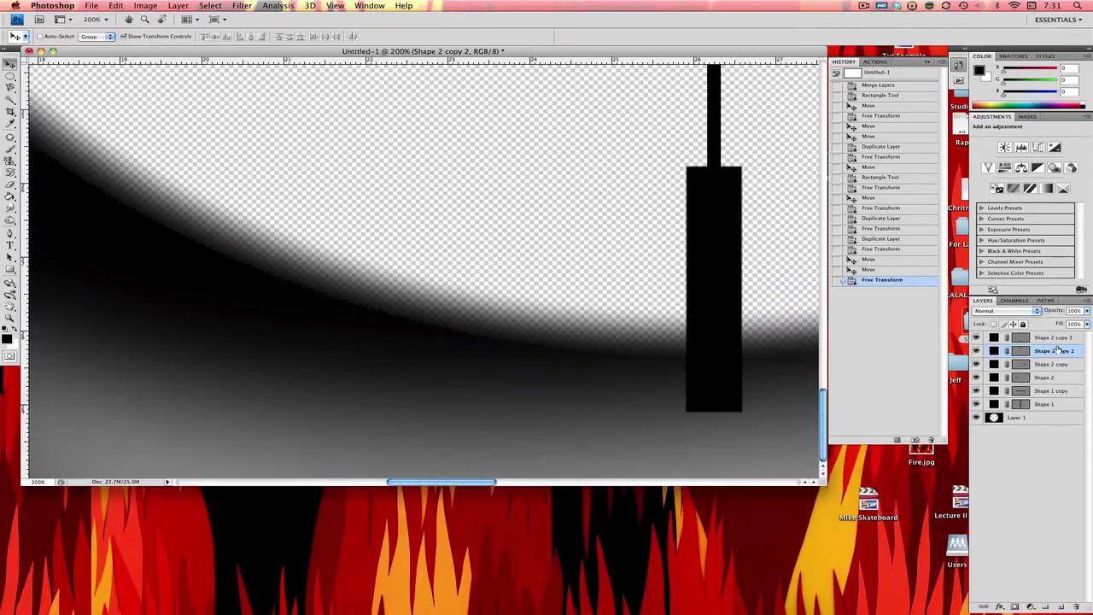
pyautogui.click(1056, 340)
pyautogui.moveTo(714, 413); pyautogui.dragTo(714, 359)
pyautogui.press('z')
pyautogui.press('Return')
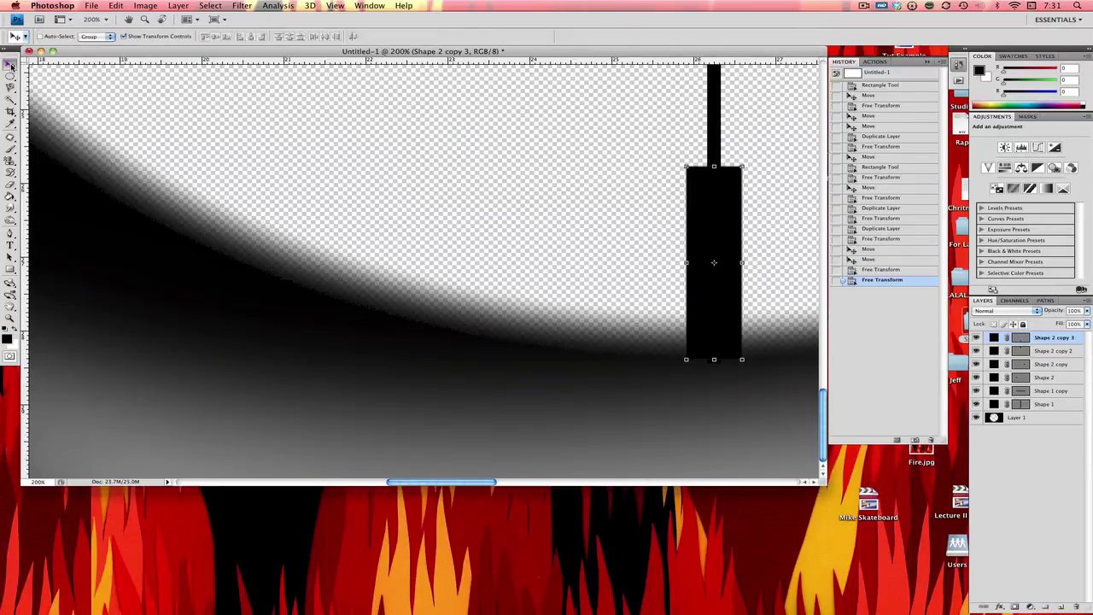
# Draw a short, thin black horizontal rectangle across the vertical crosshair line, just above the crosshair centre
pyautogui.keyDown('alt'); pyautogui.click(508, 242); pyautogui.keyUp('alt')
pyautogui.keyDown('alt'); pyautogui.click(508, 242); pyautogui.keyUp('alt')
pyautogui.keyDown('alt'); pyautogui.click(508, 242); pyautogui.keyUp('alt')
pyautogui.keyDown('alt'); pyautogui.click(509, 242); pyautogui.keyUp('alt')
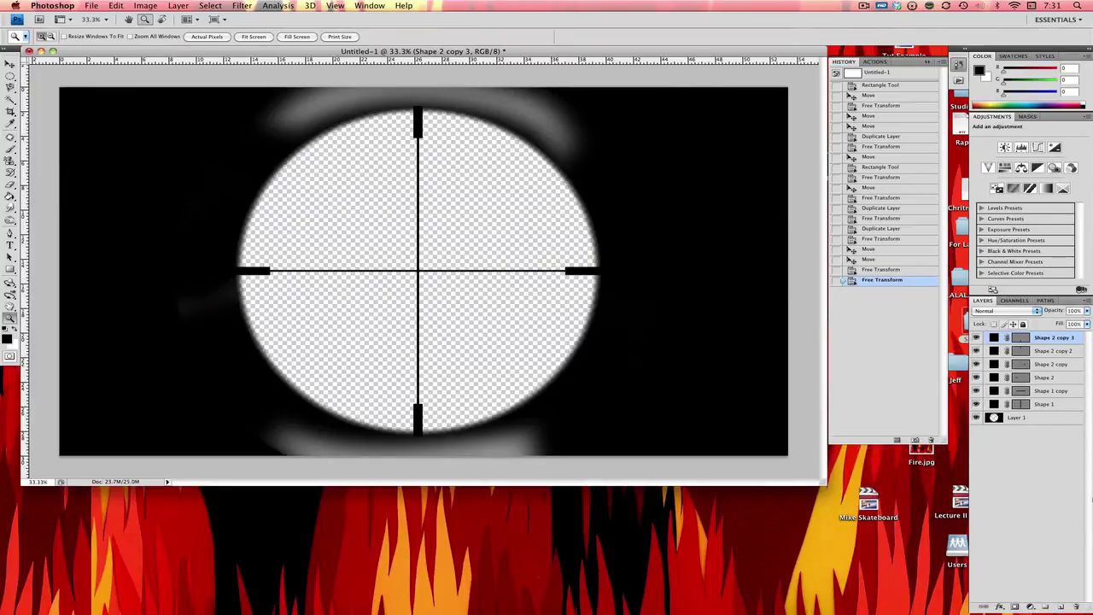
pyautogui.press('v')
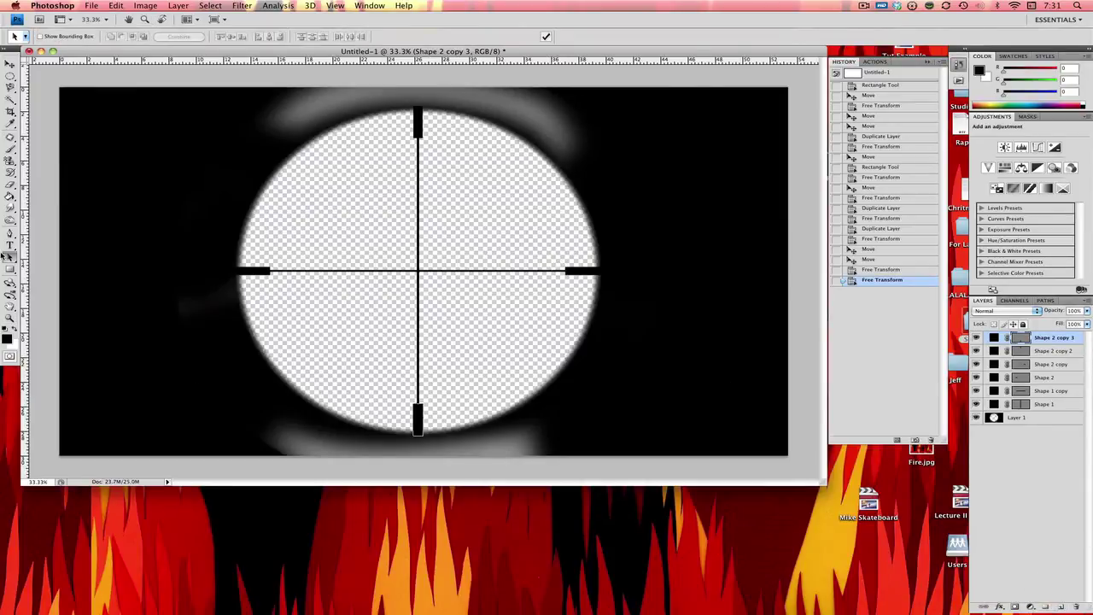
pyautogui.click(11, 268)
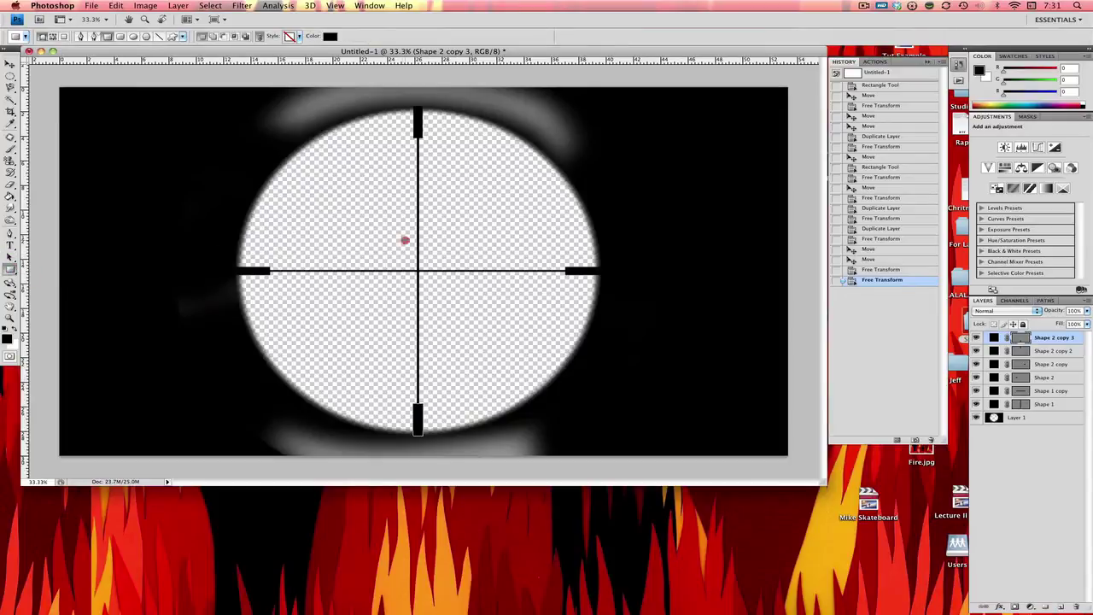
pyautogui.moveTo(405, 240); pyautogui.dragTo(463, 242)
pyautogui.press('z')
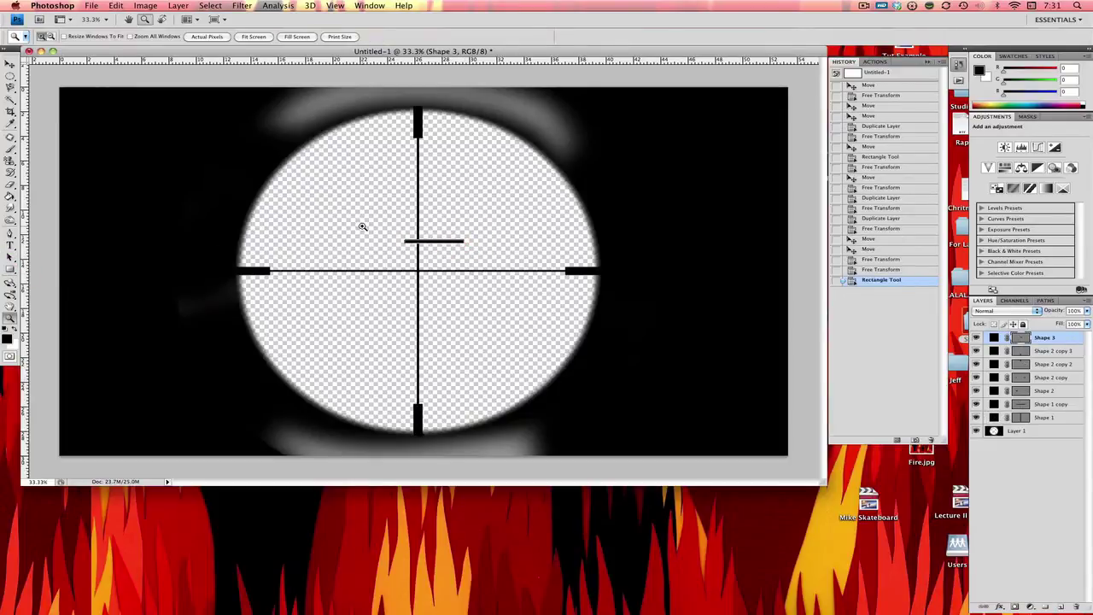
# Move the new Shape 3 bar onto the left half of the horizontal crosshair line
pyautogui.moveTo(362, 227); pyautogui.dragTo(495, 258)
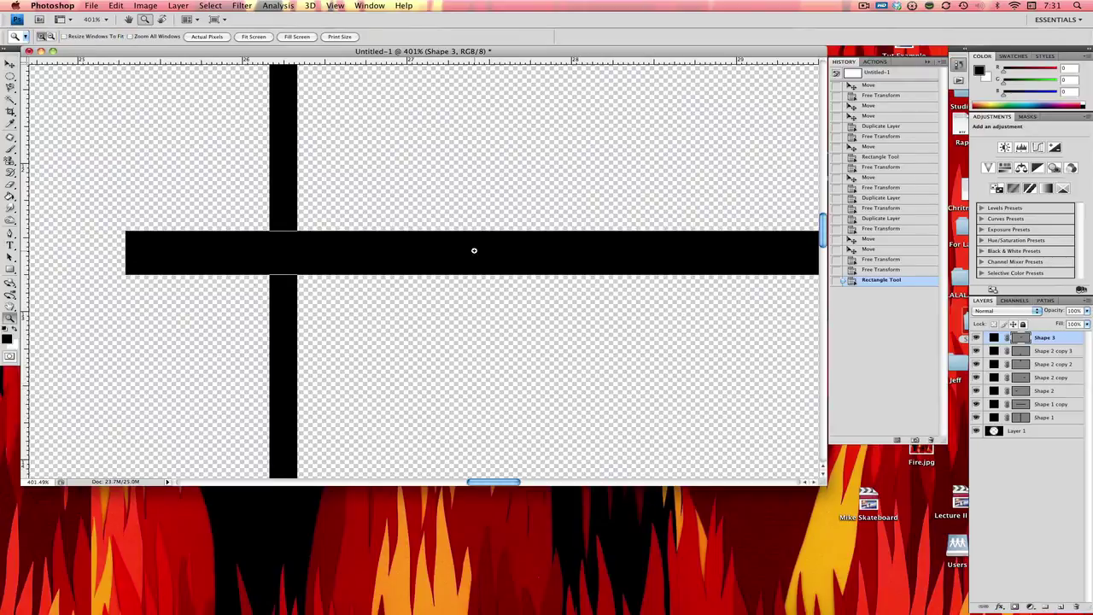
pyautogui.keyDown('alt'); pyautogui.click(474, 250); pyautogui.keyUp('alt')
pyautogui.keyDown('alt'); pyautogui.click(474, 250); pyautogui.keyUp('alt')
pyautogui.press('v')
pyautogui.moveTo(477, 252); pyautogui.dragTo(182, 343)
pyautogui.press('h')
pyautogui.press('v')
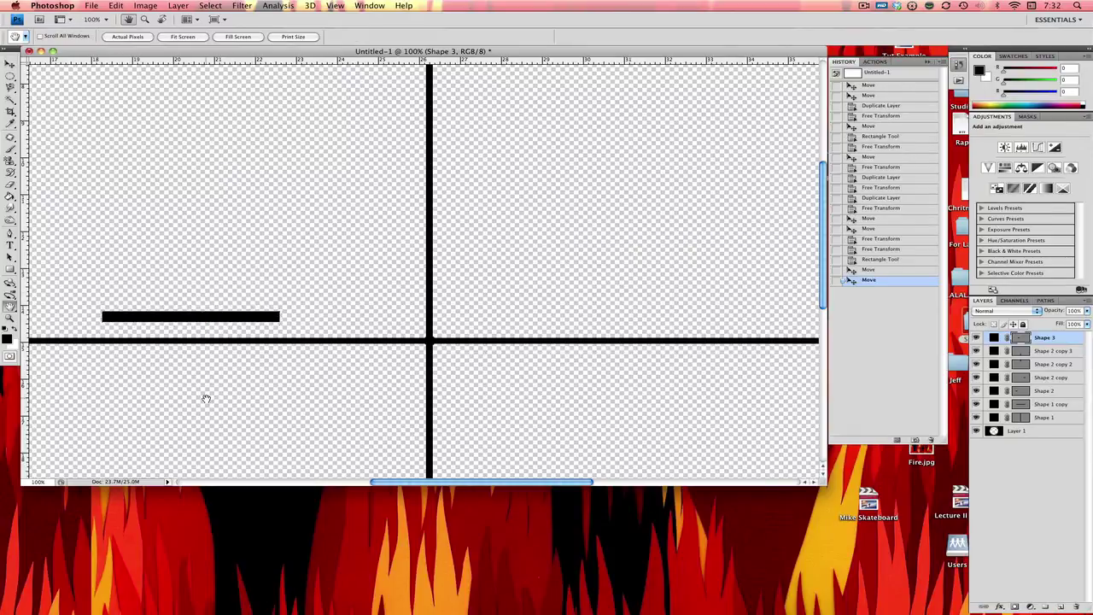
pyautogui.moveTo(205, 398); pyautogui.dragTo(447, 282)
pyautogui.moveTo(449, 195); pyautogui.dragTo(347, 167)
# Rotate the Shape 3 bar to exactly 90 degrees, shift it to about X 1450 px and Y 1073.5 px, and apply
pyautogui.press('super+t')
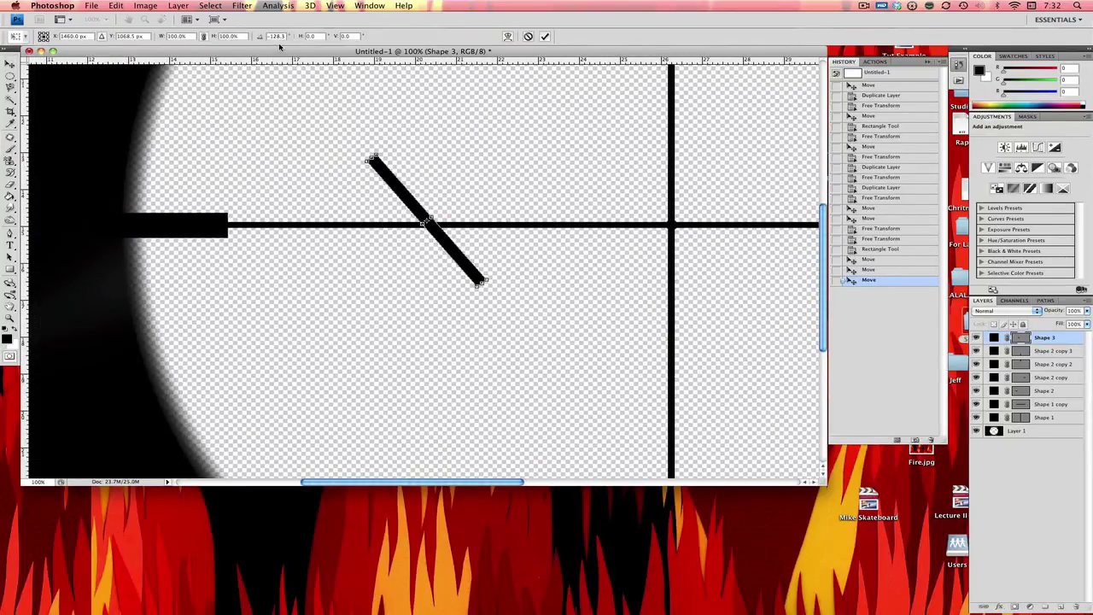
pyautogui.click(267, 36)
pyautogui.write('90')
pyautogui.press('Return')
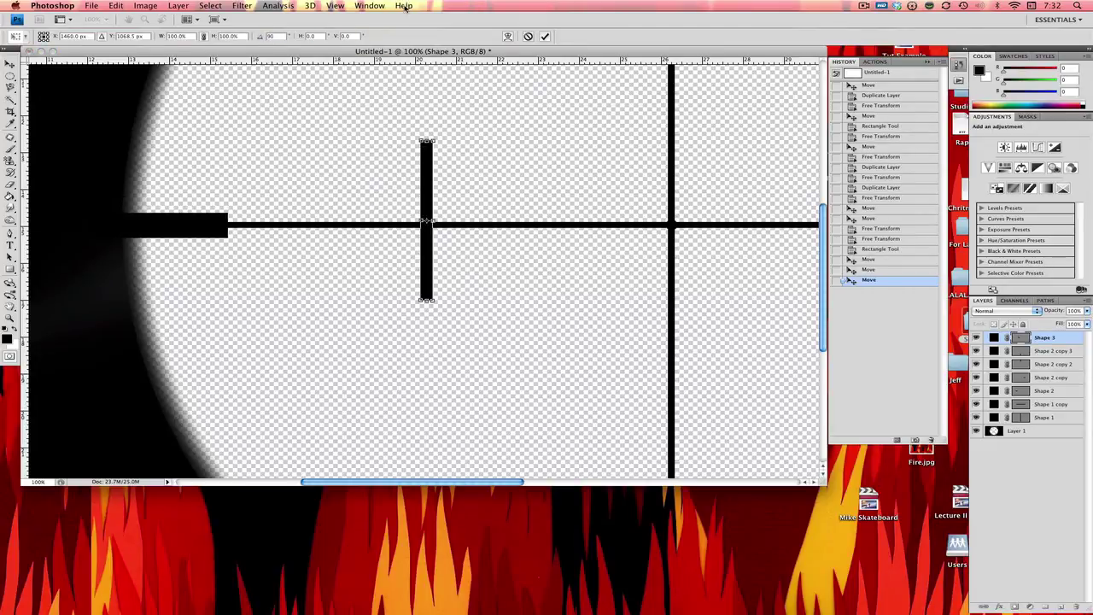
pyautogui.moveTo(434, 189); pyautogui.dragTo(426, 203)
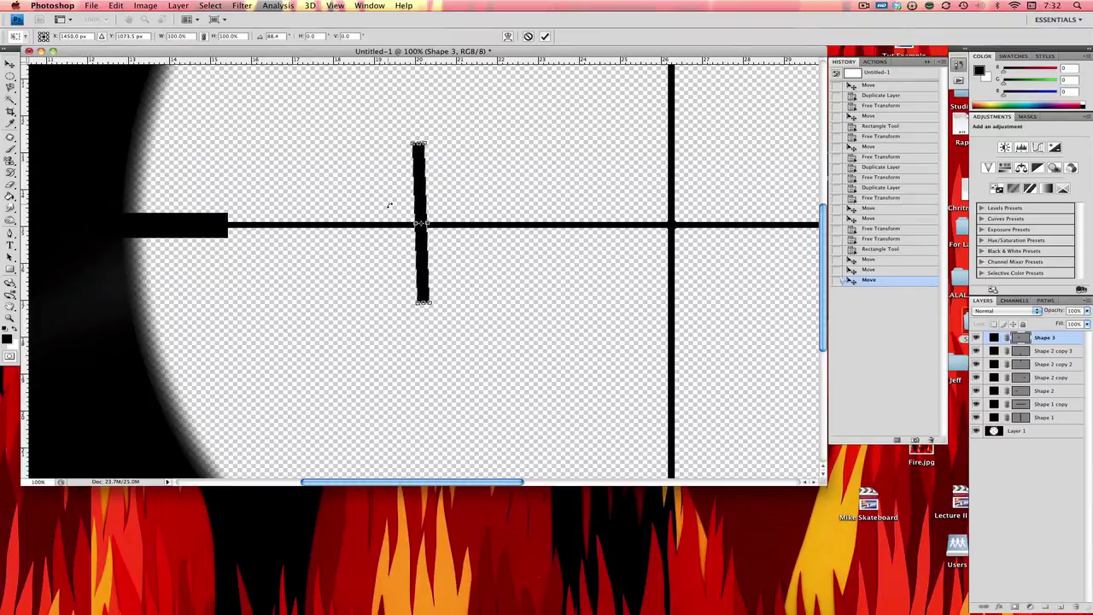
pyautogui.click(9, 65)
pyautogui.press('Return')
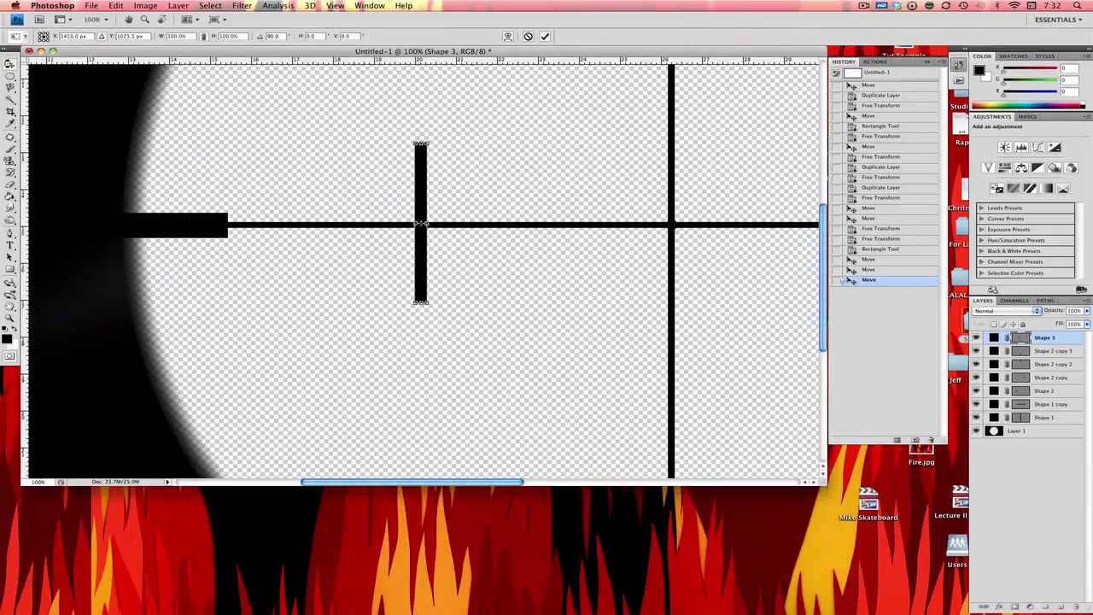
# Nudge the Shape 3 tick mark down to centre it vertically on the horizontal crosshair line, at about Y 1077.5 px
pyautogui.press('z')
pyautogui.moveTo(470, 235); pyautogui.dragTo(378, 176)
pyautogui.press('v')
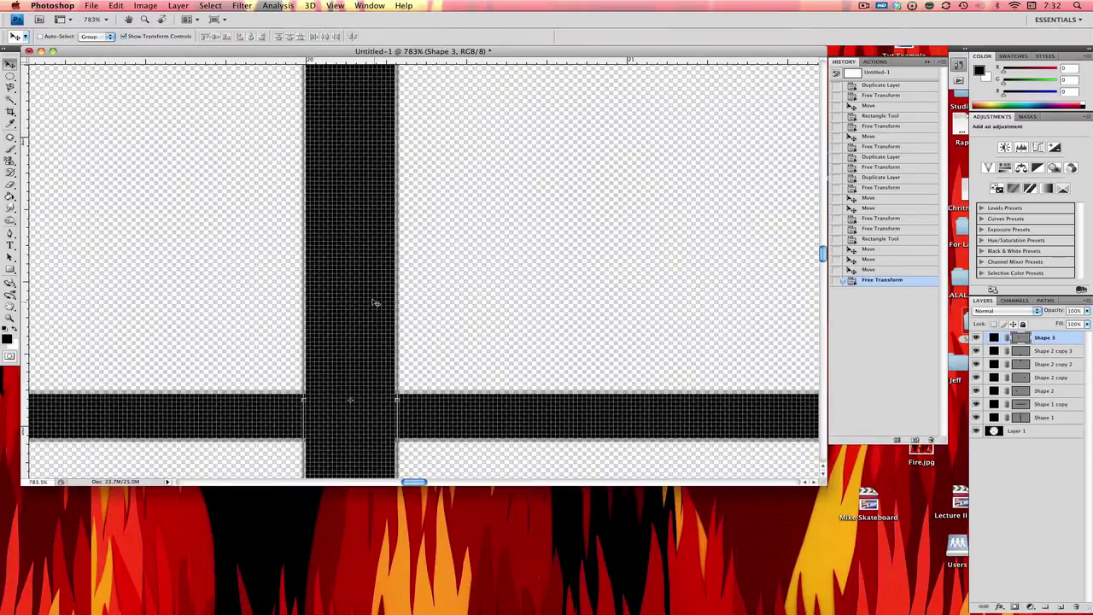
pyautogui.moveTo(371, 314); pyautogui.dragTo(371, 316)
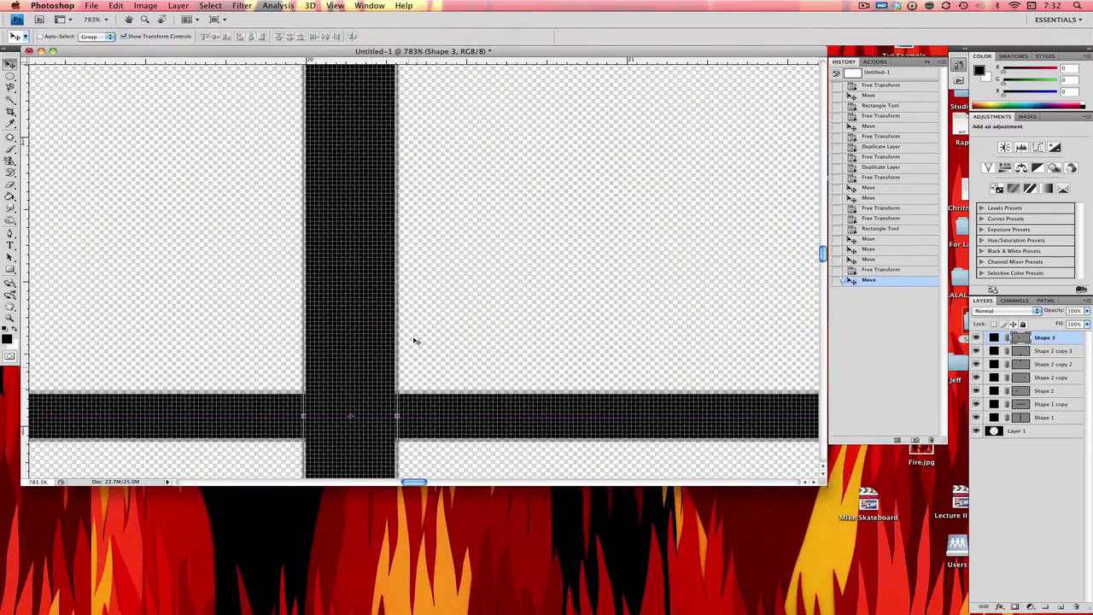
# Narrow the Shape 3 tick mark to about 52.4% width, matching the crosshair line's thickness, and apply the transformation
pyautogui.press('z')
pyautogui.keyDown('alt'); pyautogui.click(427, 294); pyautogui.keyUp('alt')
pyautogui.keyDown('alt'); pyautogui.click(427, 293); pyautogui.keyUp('alt')
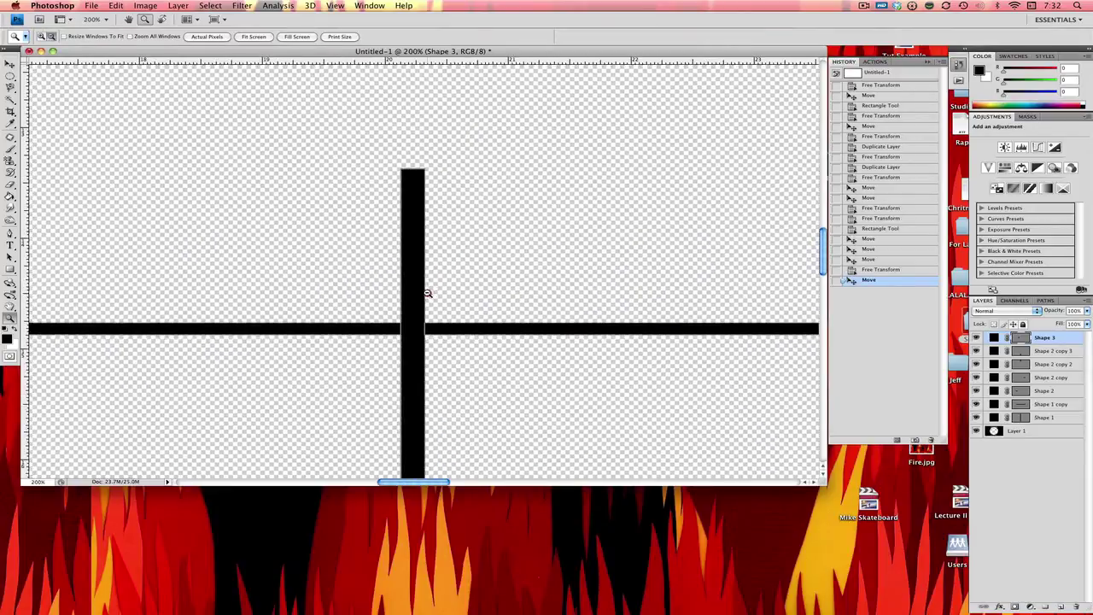
pyautogui.keyDown('alt'); pyautogui.click(428, 291); pyautogui.keyUp('alt')
pyautogui.press('v')
pyautogui.press('super+t')
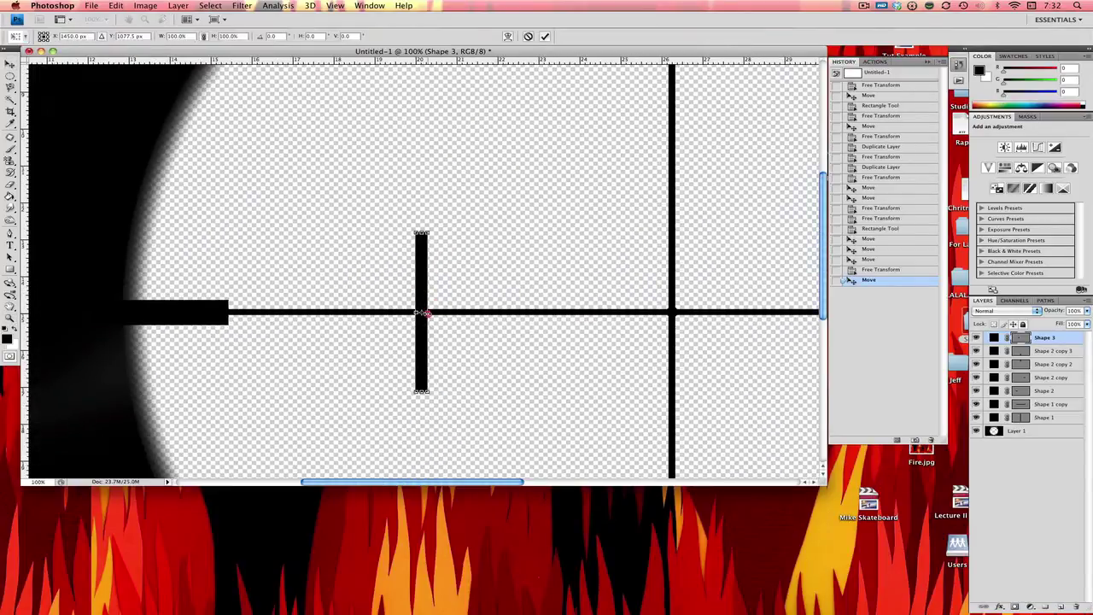
pyautogui.moveTo(428, 313); pyautogui.dragTo(418, 313)
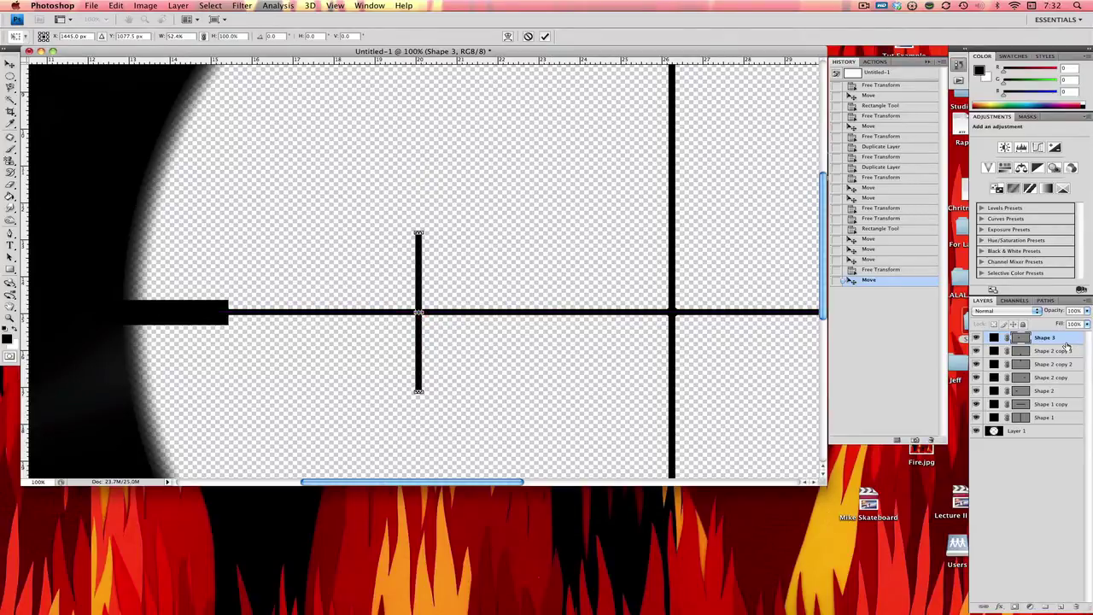
pyautogui.click(9, 67)
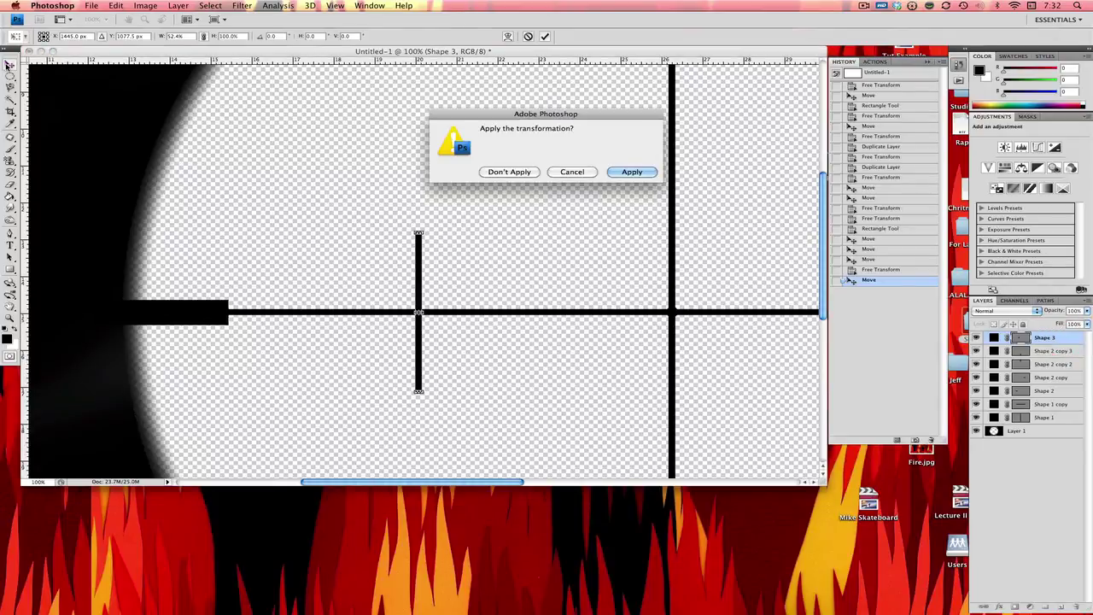
pyautogui.press('Return')
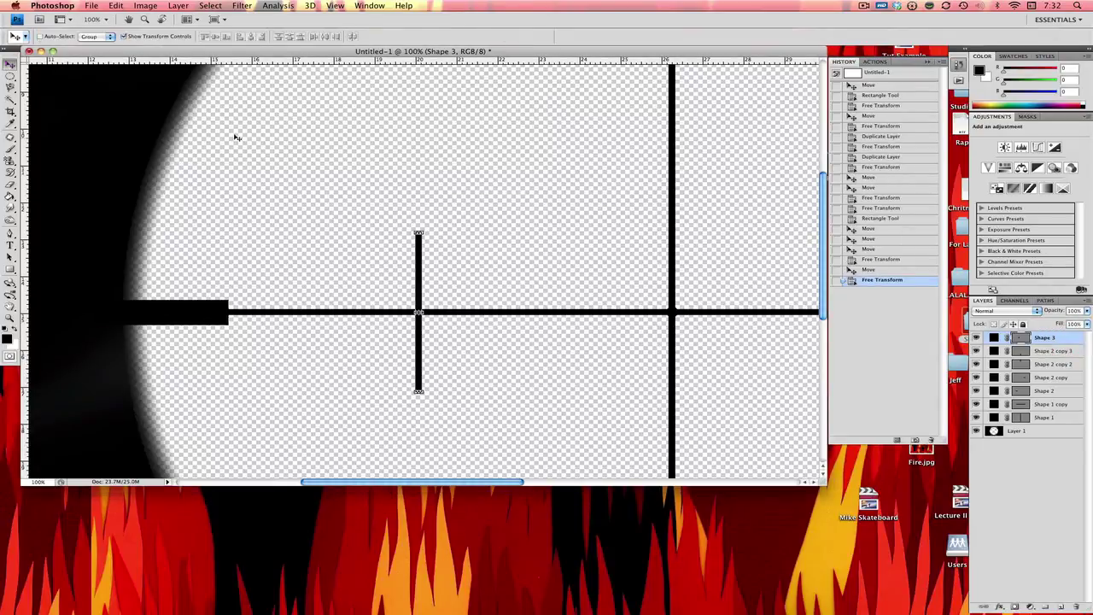
# Duplicate the Shape 3 layer within the same document, keeping the name Shape 3 copy
pyautogui.rightClick(1061, 342)
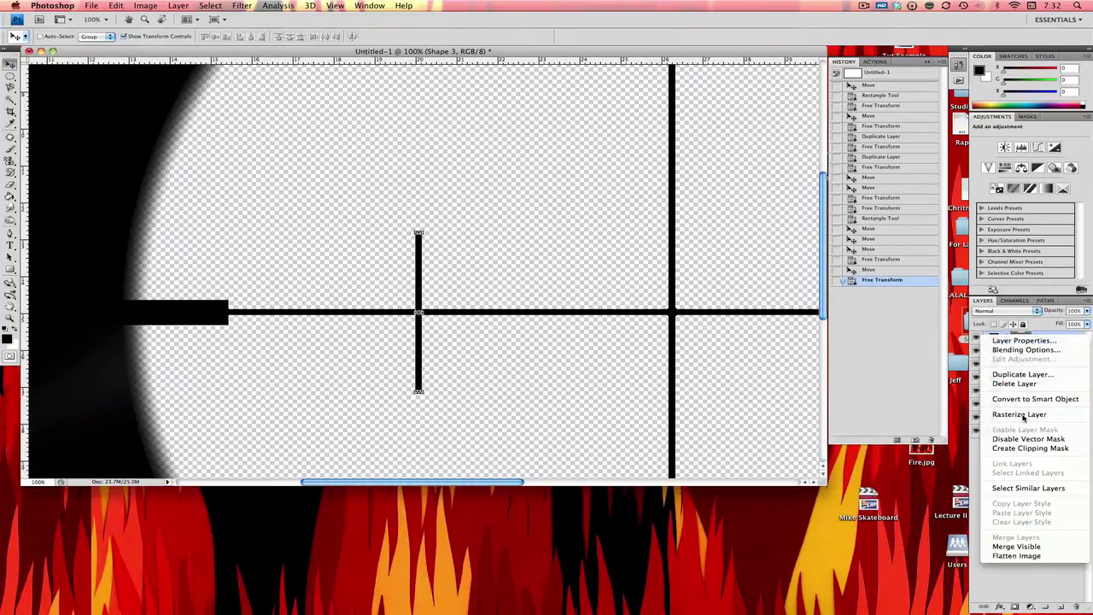
pyautogui.click(1032, 374)
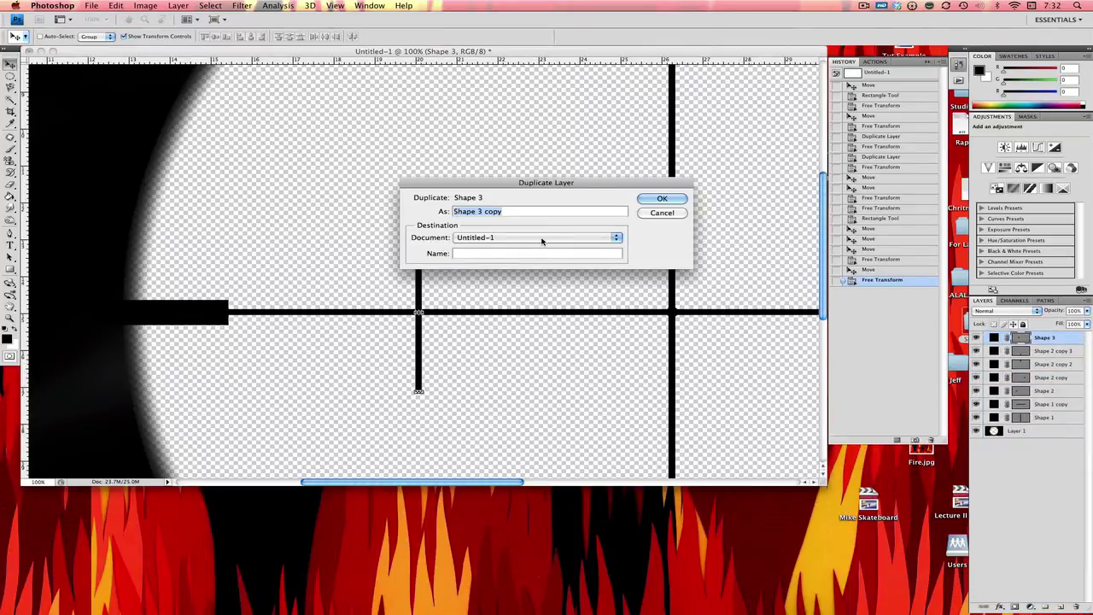
pyautogui.press('Return')
pyautogui.press('z')
pyautogui.moveTo(391, 215); pyautogui.dragTo(439, 425)
pyautogui.press('v')
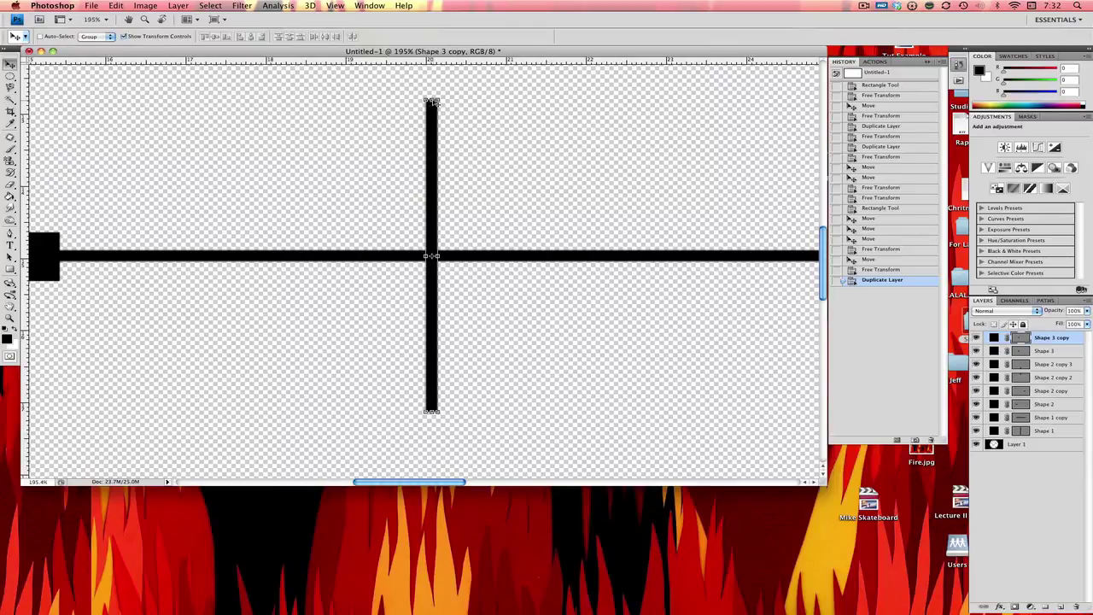
pyautogui.moveTo(434, 102); pyautogui.dragTo(434, 134)
pyautogui.hotkey('ctrl', 'z')
# Shorten the Shape 3 copy tick mark to about 49.8% height, move it up across the horizontal crosshair line, and apply
pyautogui.press('z')
pyautogui.click(433, 101)
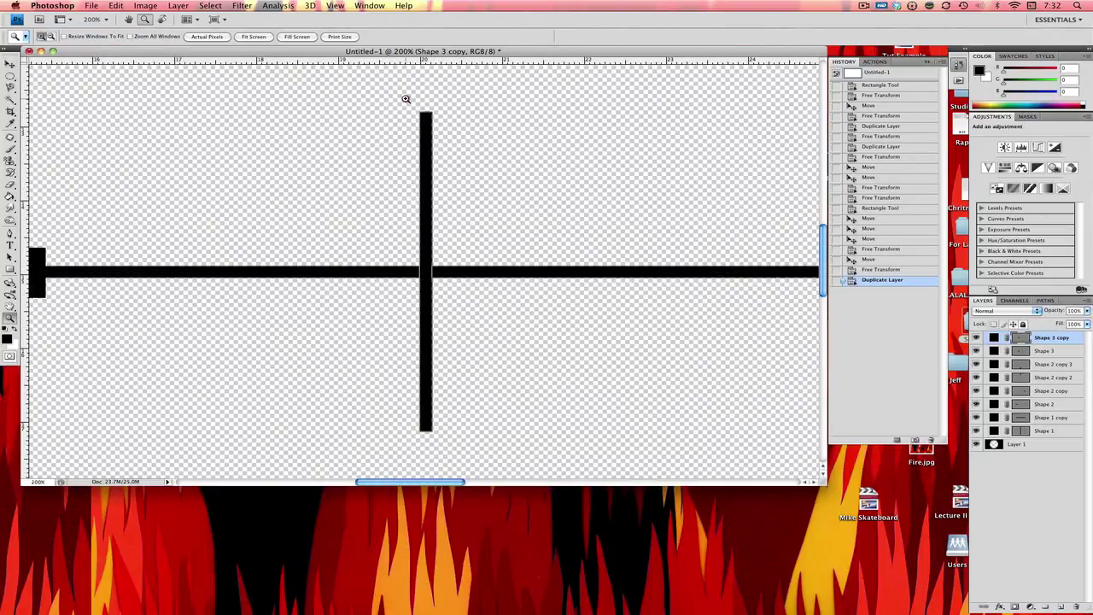
pyautogui.click(406, 98)
pyautogui.press('v')
pyautogui.moveTo(435, 118); pyautogui.dragTo(445, 359)
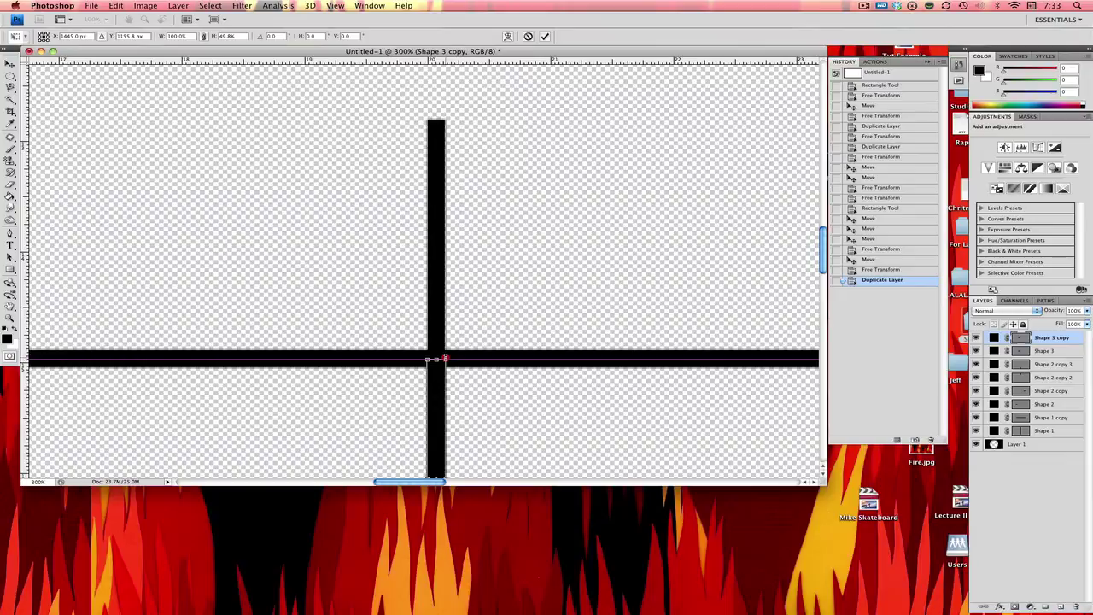
pyautogui.moveTo(445, 359); pyautogui.dragTo(438, 285)
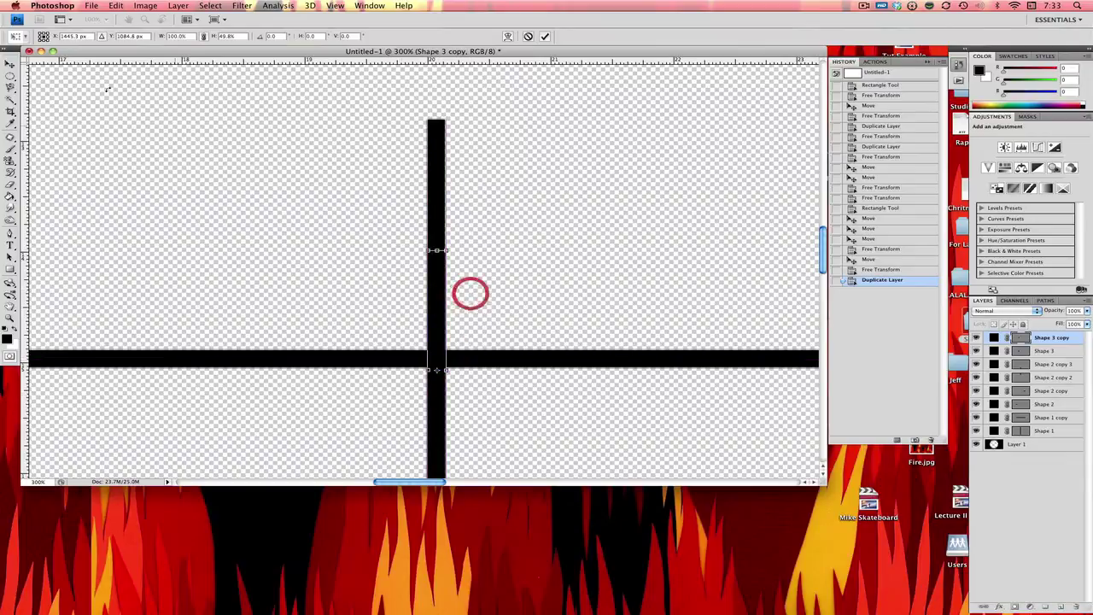
pyautogui.click(11, 64)
pyautogui.press('Return')
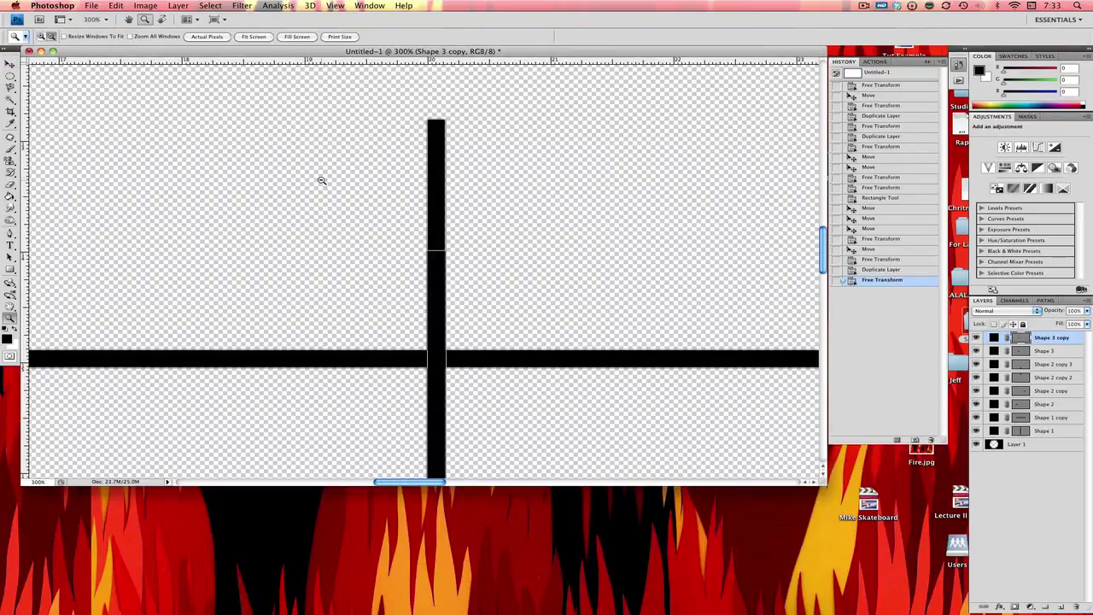
# Move the Shape 3 copy tick mark along the horizontal crosshair line toward the centre and duplicate its layer
pyautogui.scroll(-2, 326, 184)
pyautogui.moveTo(365, 262); pyautogui.dragTo(438, 256)
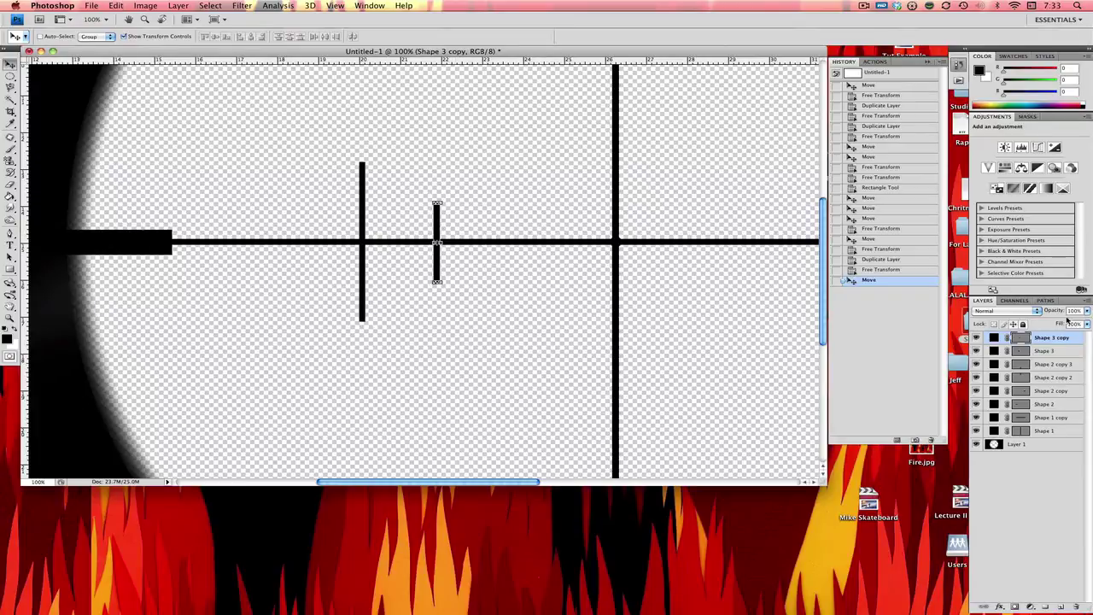
pyautogui.rightClick(1062, 345)
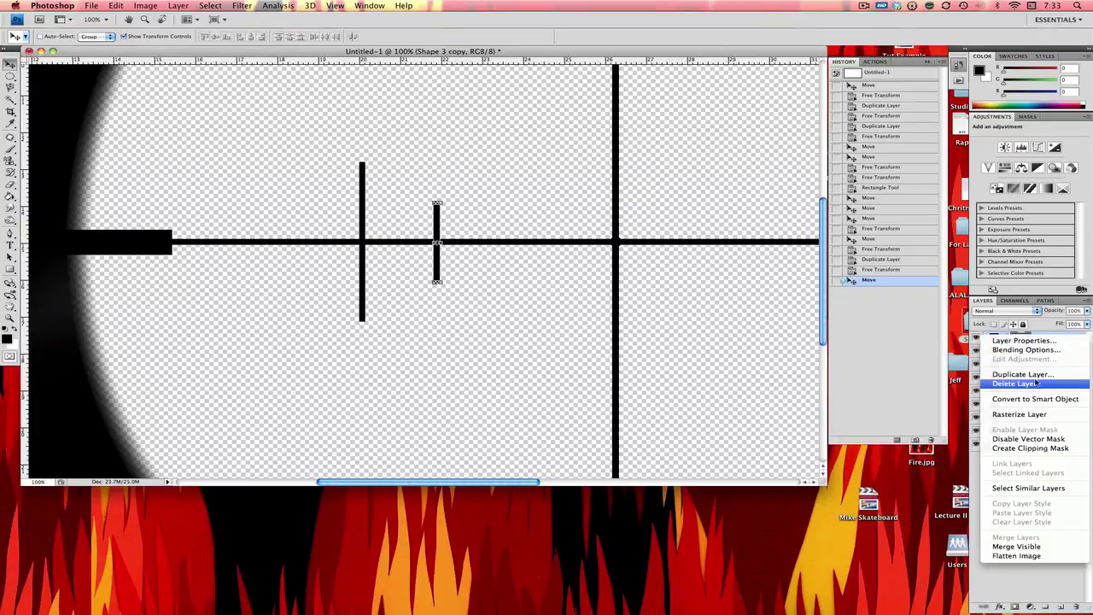
pyautogui.click(1040, 375)
pyautogui.press('Return')
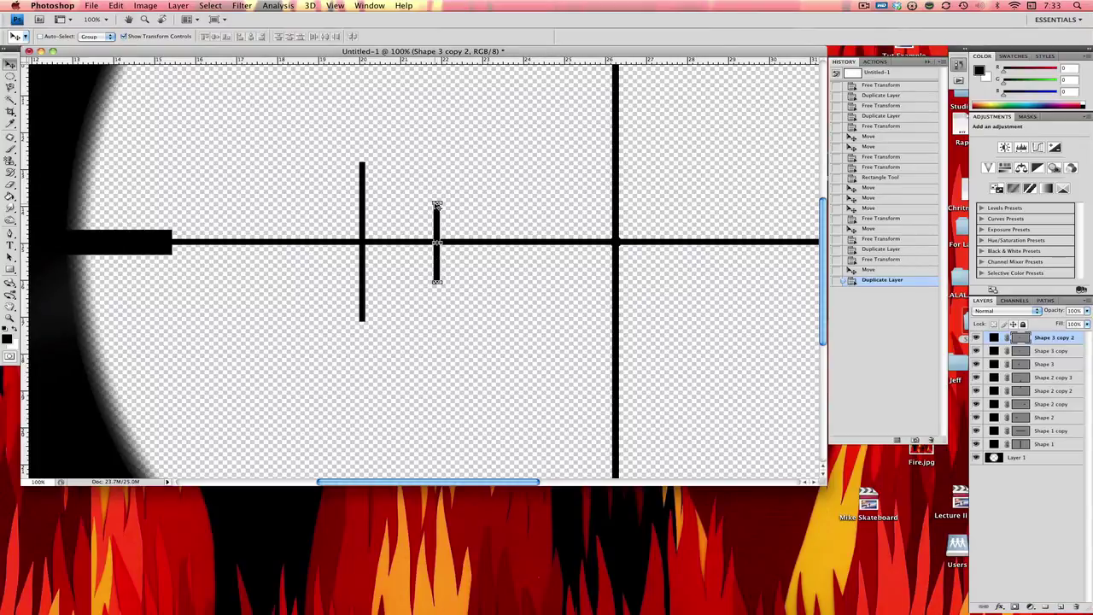
# Shorten the Shape 3 copy 2 tick mark to about 50.6% height and apply the transformation
pyautogui.press('z')
pyautogui.press('v')
pyautogui.moveTo(467, 299); pyautogui.dragTo(453, 276)
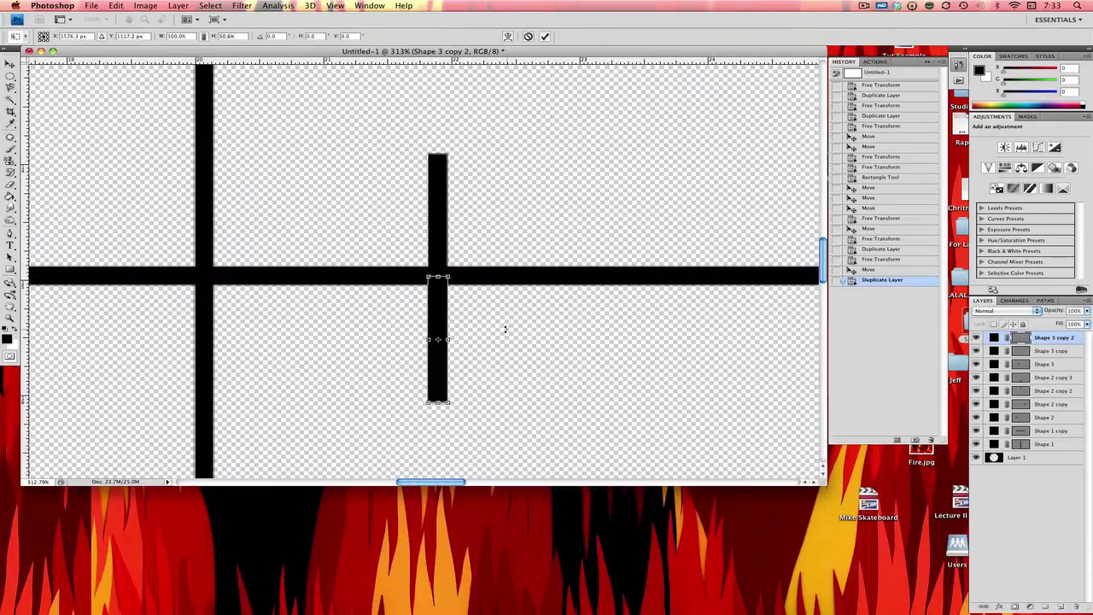
pyautogui.press('z')
pyautogui.press('Return')
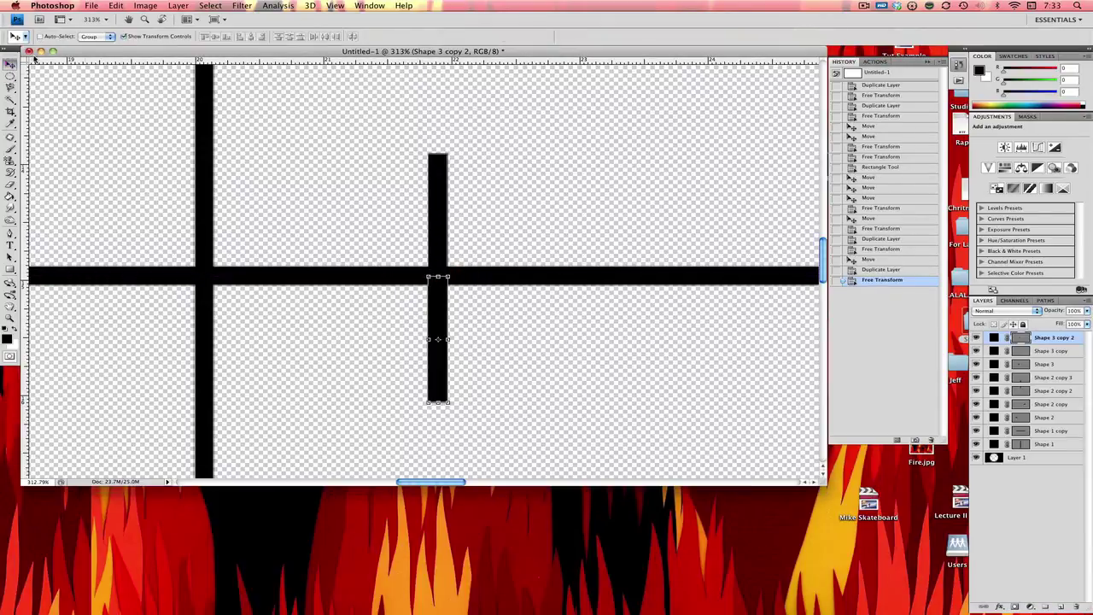
# Move the Shape 3 copy 2 tick mark closer to the centre and centre it vertically on the horizontal crosshair line
pyautogui.keyDown('alt'); pyautogui.click(256, 188); pyautogui.keyUp('alt')
pyautogui.keyDown('alt'); pyautogui.click(273, 193); pyautogui.keyUp('alt')
pyautogui.keyDown('alt'); pyautogui.click(281, 194); pyautogui.keyUp('alt')
pyautogui.press('v')
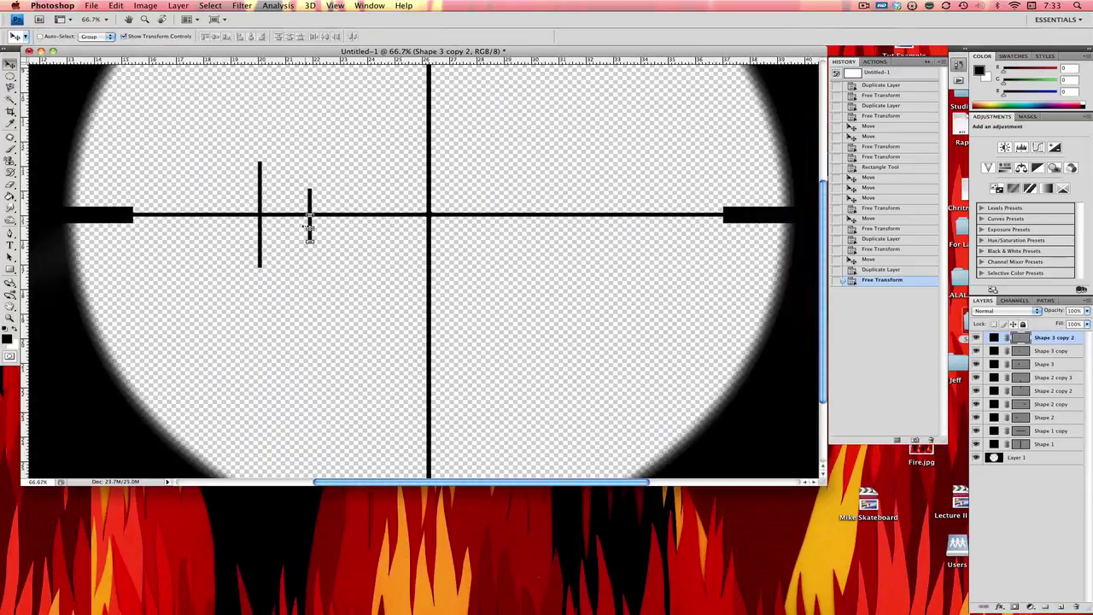
pyautogui.moveTo(309, 223); pyautogui.dragTo(365, 213)
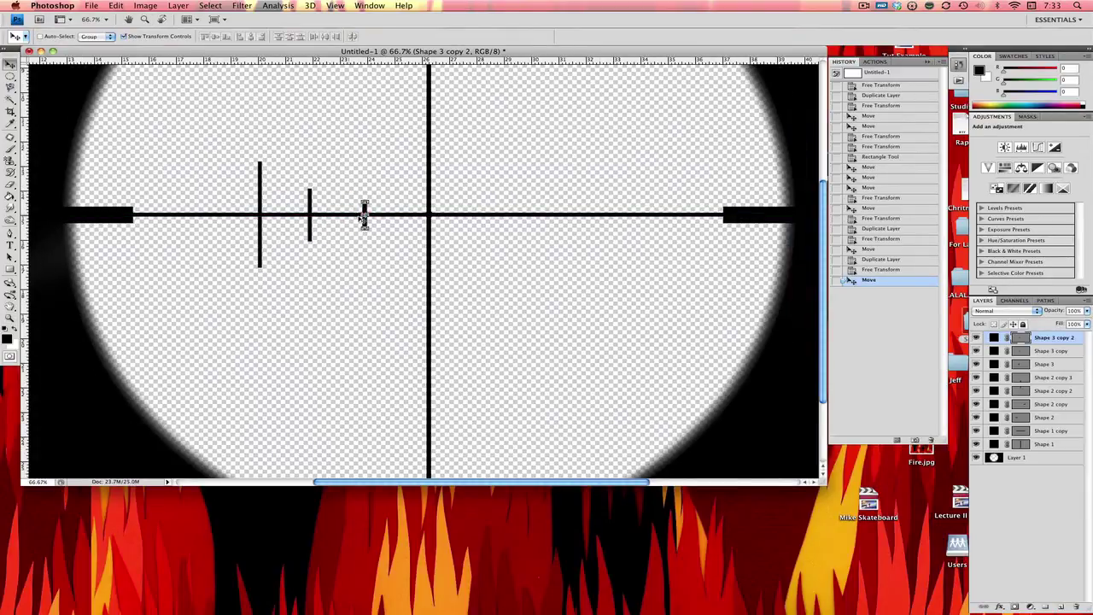
# Shift the Shape 3 copy tick mark slightly toward the centre to even out the spacing between the three tick marks
pyautogui.click(1050, 351)
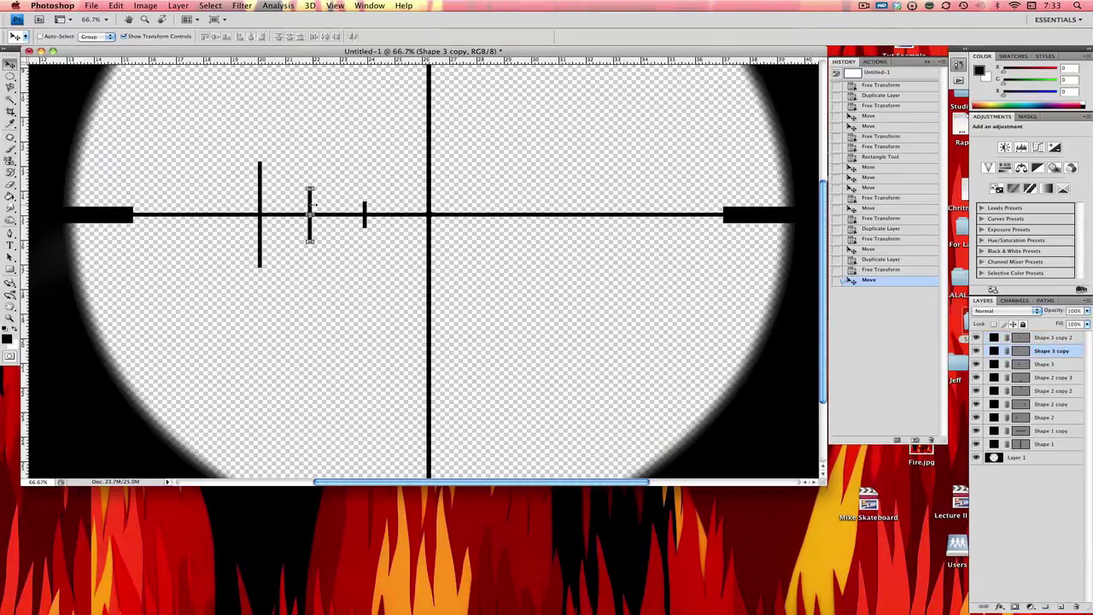
pyautogui.moveTo(313, 207); pyautogui.dragTo(317, 204)
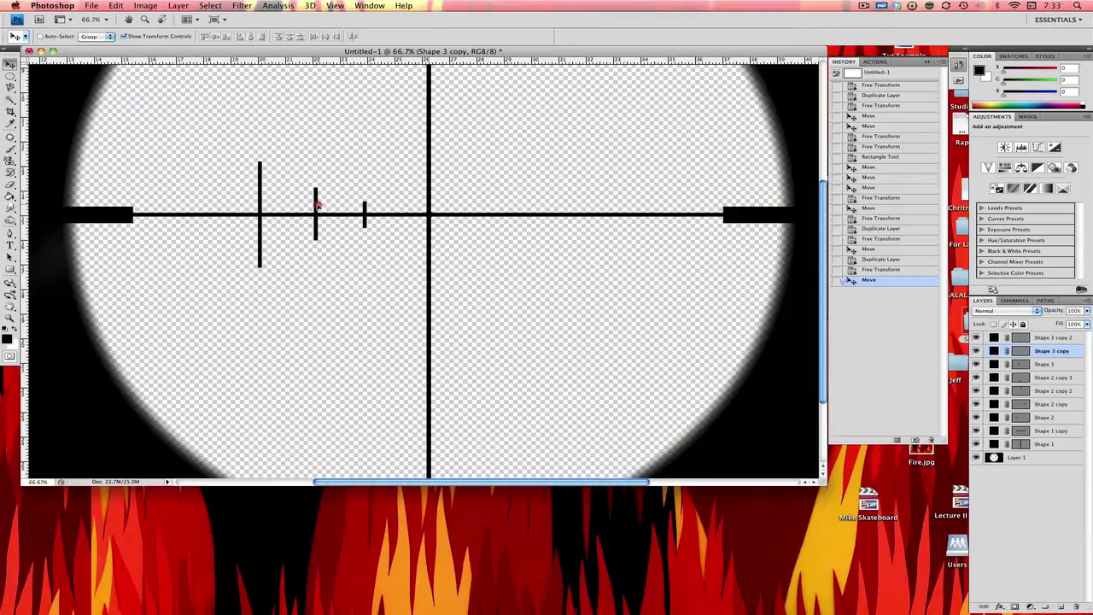
pyautogui.moveTo(316, 205); pyautogui.dragTo(316, 204)
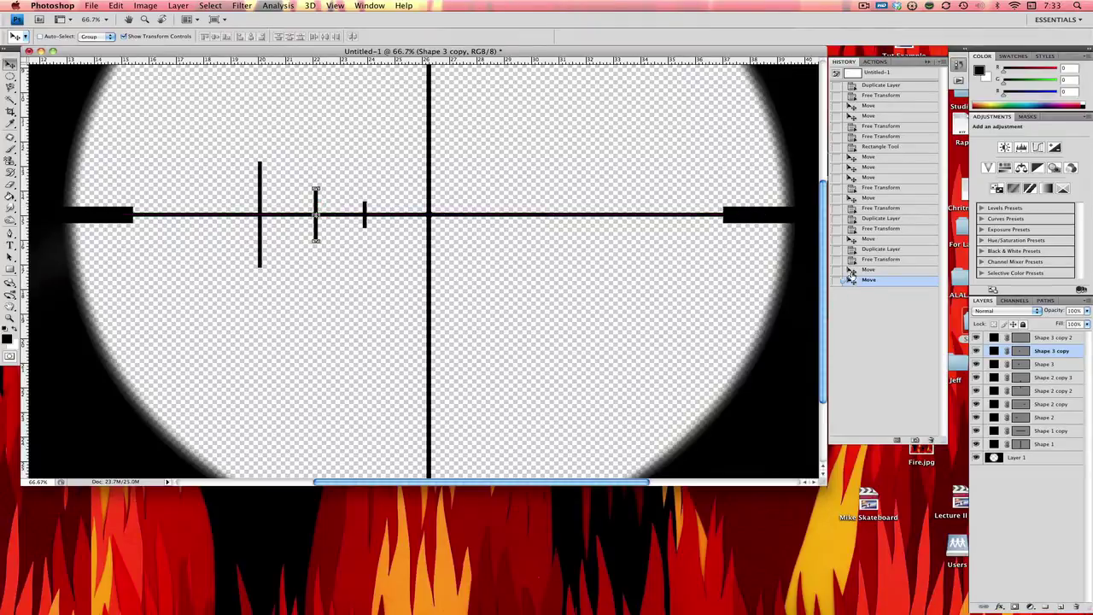
# Duplicate the Shape 3, Shape 3 copy and Shape 3 copy 2 layers together within the same document
pyautogui.click(1066, 364)
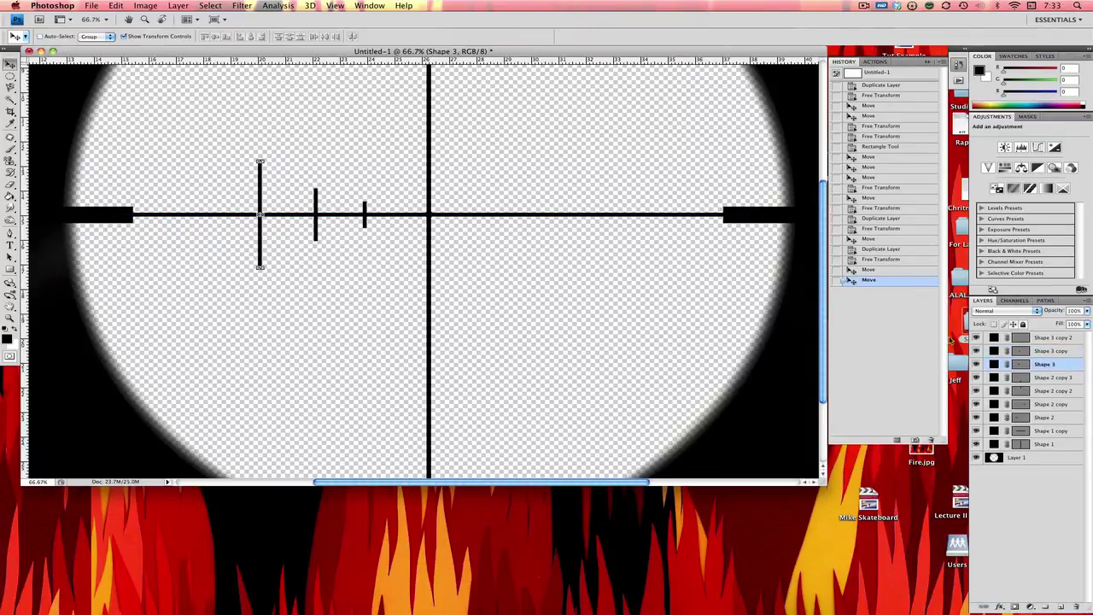
pyautogui.keyDown('shift'); pyautogui.click(1051, 351); pyautogui.keyUp('shift')
pyautogui.keyDown('shift'); pyautogui.click(1053, 337); pyautogui.keyUp('shift')
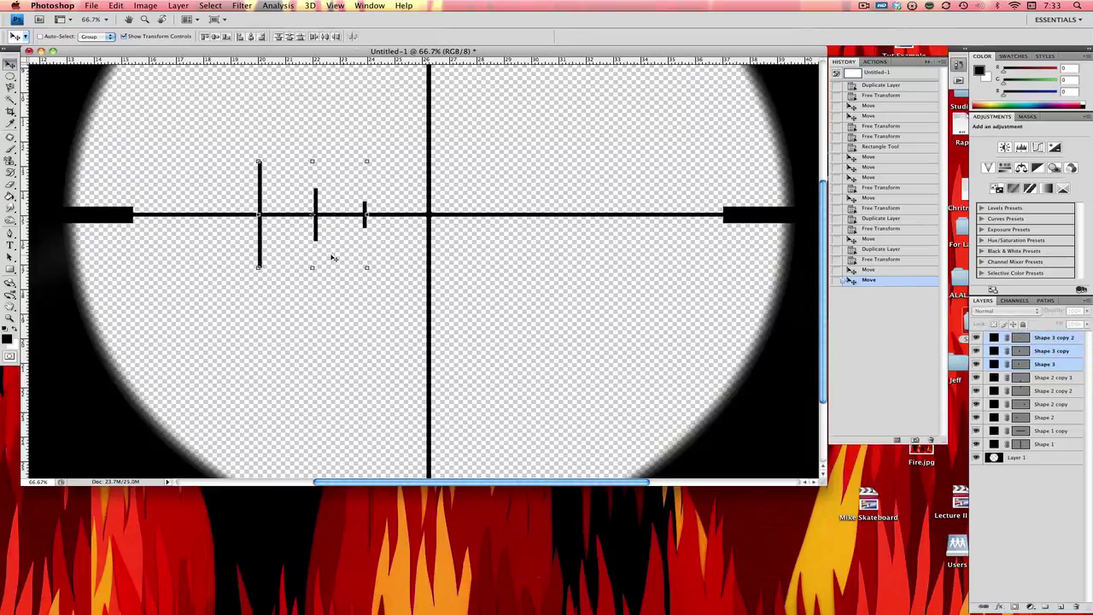
pyautogui.rightClick(1050, 338)
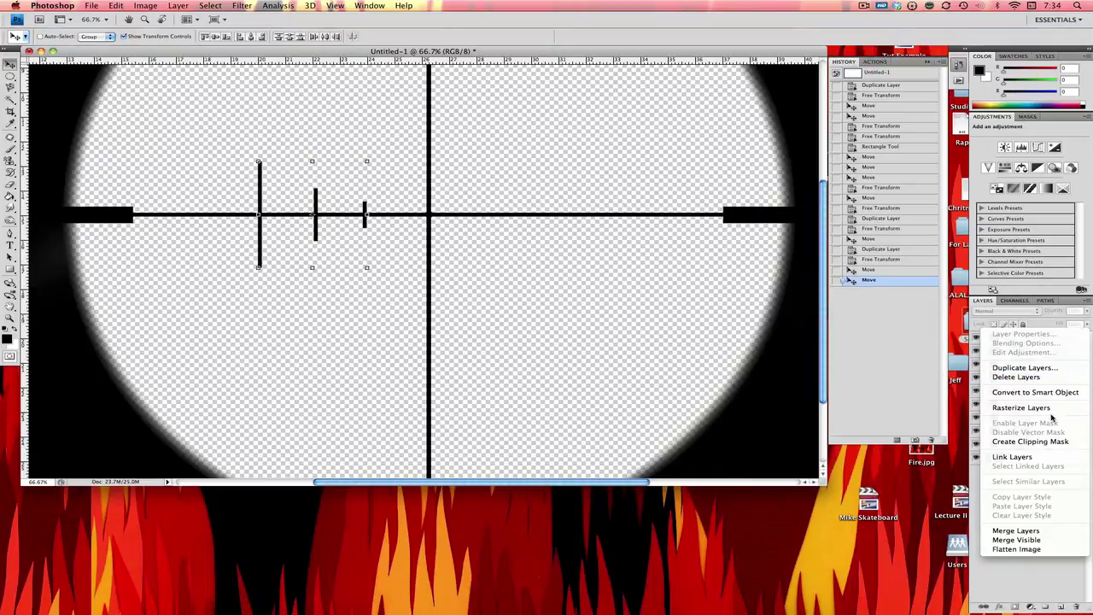
pyautogui.click(1056, 374)
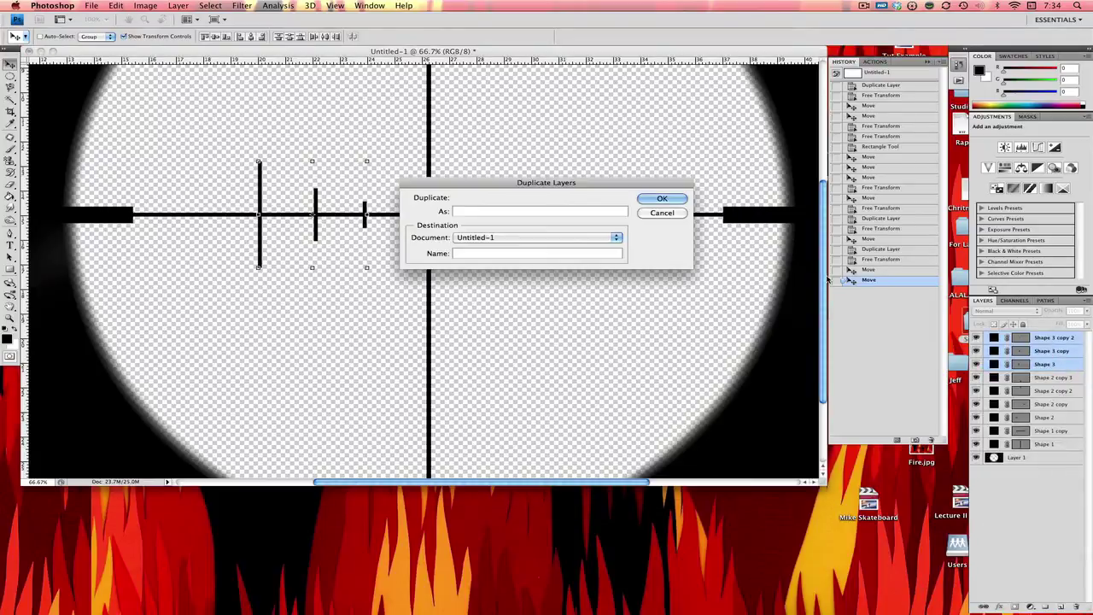
pyautogui.press('Return')
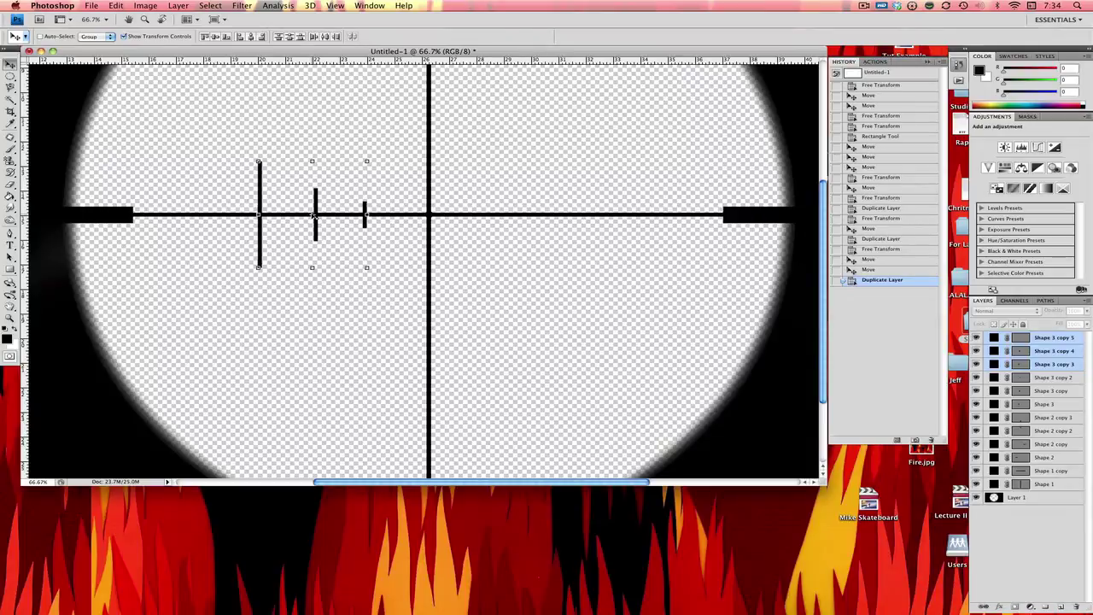
# Rotate the three duplicated tick marks 180° around the crosshair intersection onto the opposite arm and apply the transformation
pyautogui.press('super+t')
pyautogui.click(341, 215)
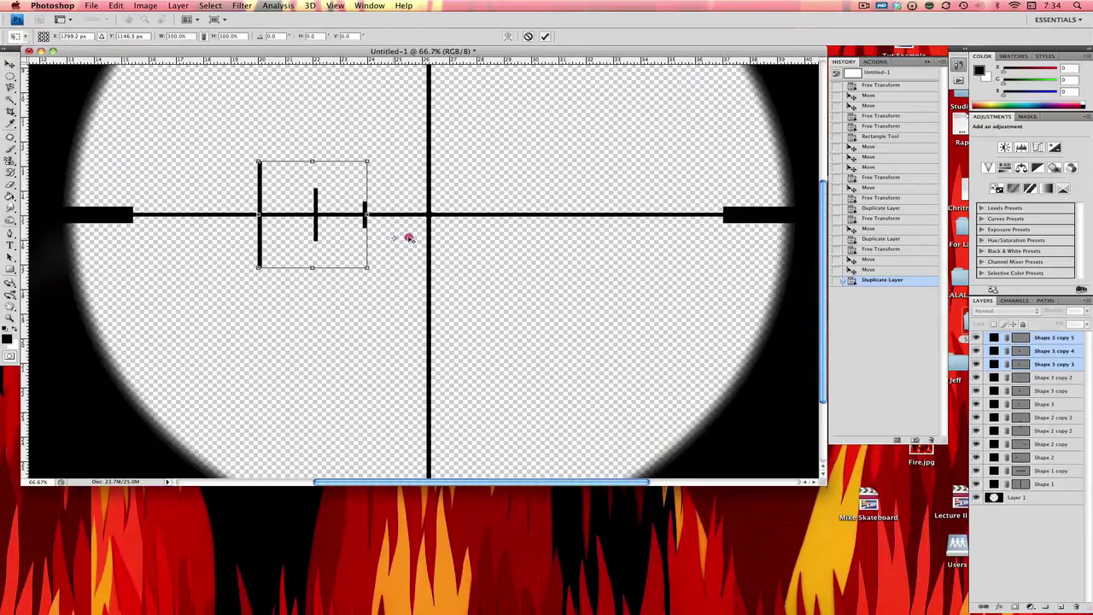
pyautogui.moveTo(409, 237); pyautogui.dragTo(428, 217)
pyautogui.moveTo(383, 189); pyautogui.dragTo(623, 317)
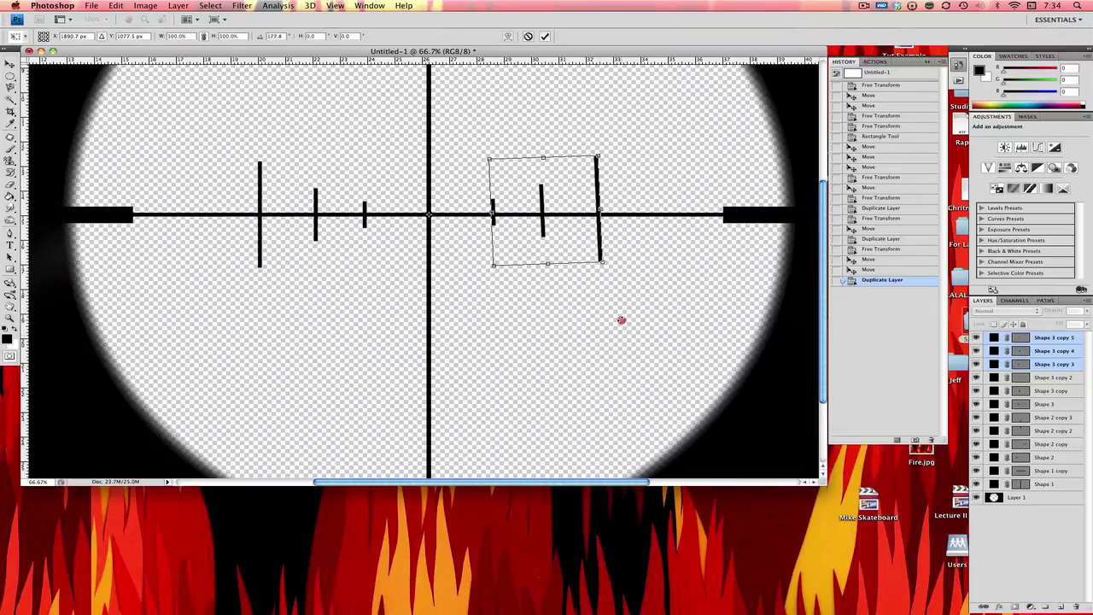
pyautogui.doubleClick(285, 36)
pyautogui.write('180')
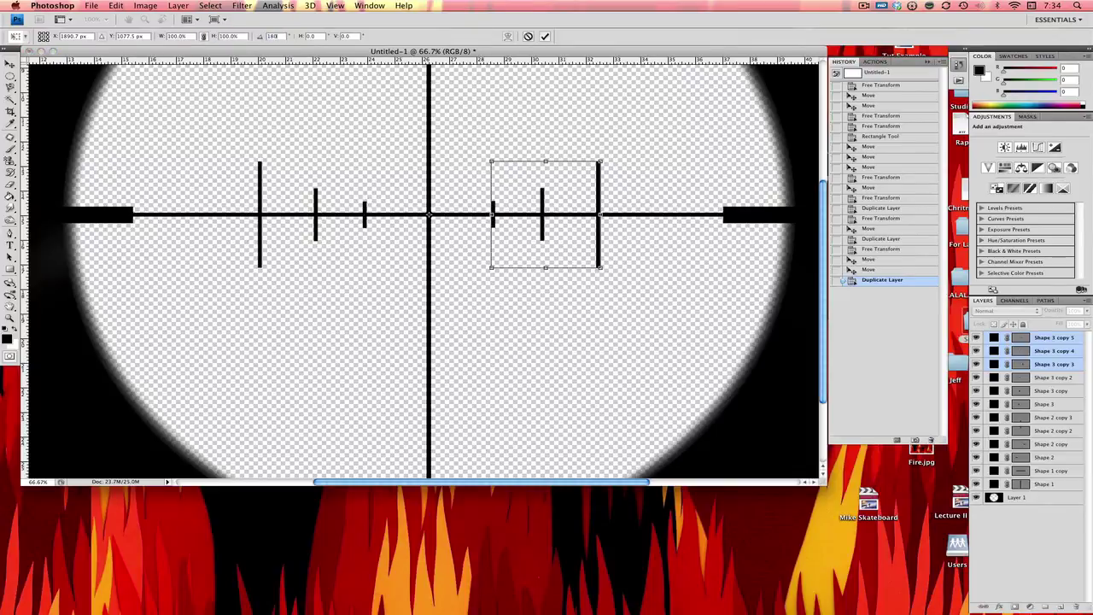
pyautogui.click(9, 64)
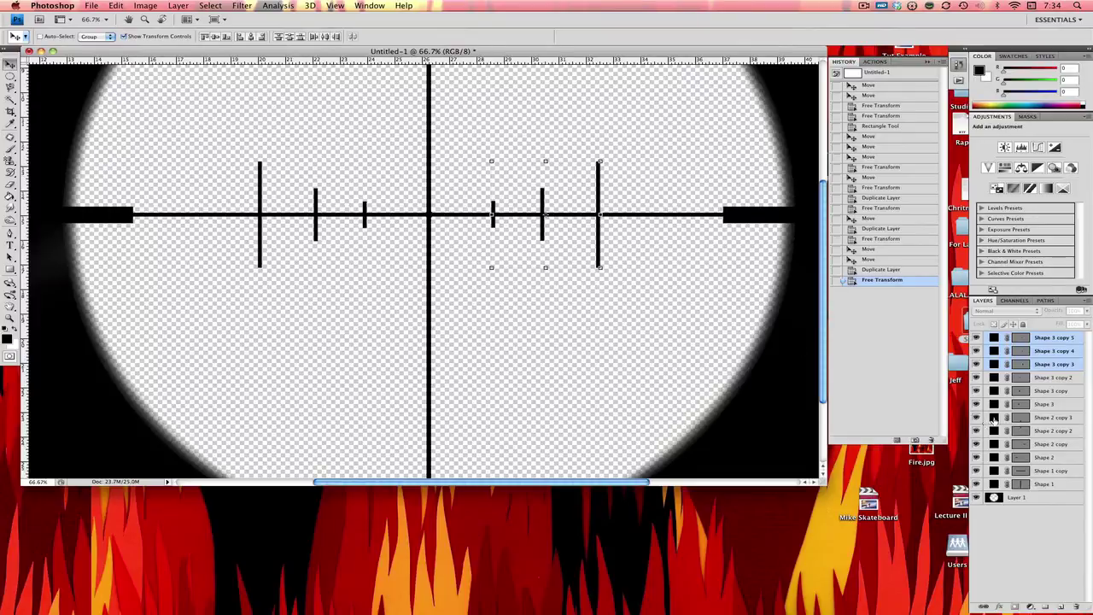
# Merge only the six Shape 3 tick-mark layers into a single layer, keeping the crosshair and scope layers separate
pyautogui.keyDown('shift'); pyautogui.click(1071, 405); pyautogui.keyUp('shift')
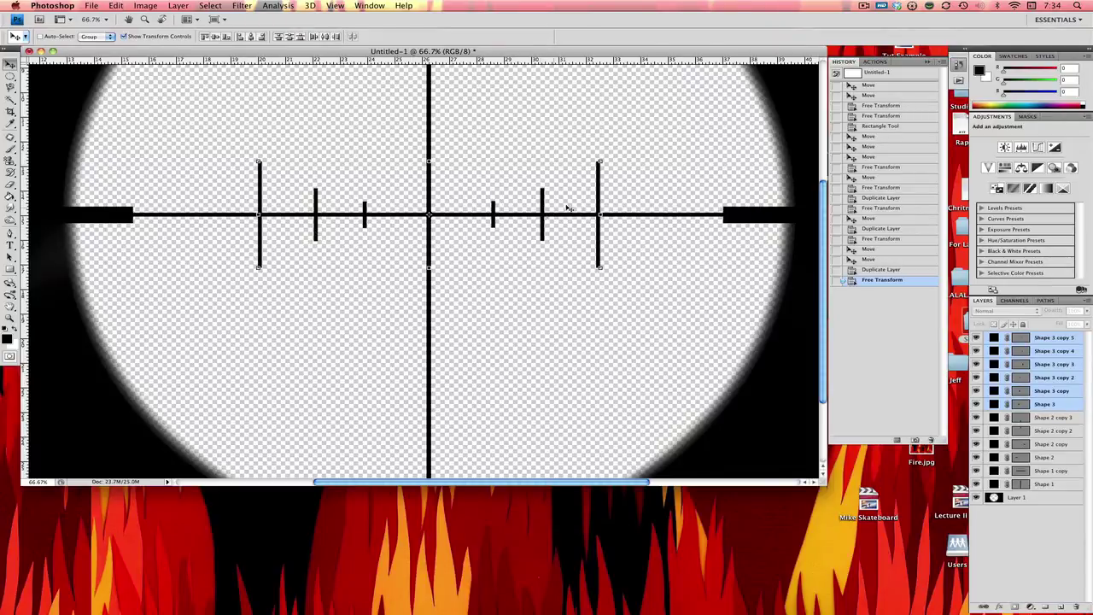
pyautogui.rightClick(1065, 373)
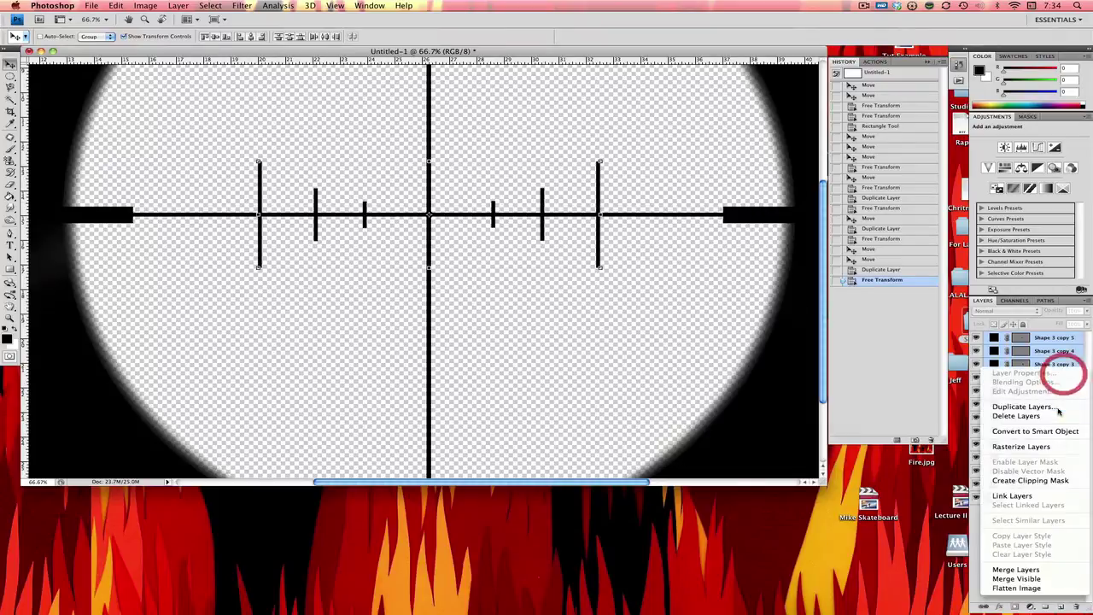
pyautogui.click(1048, 578)
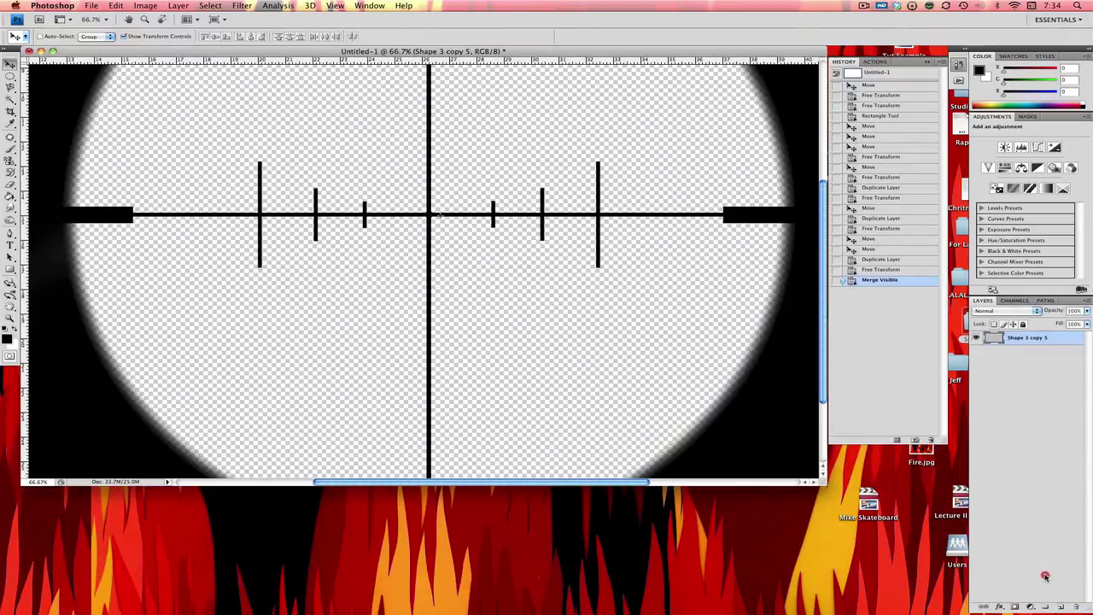
pyautogui.press('super+z')
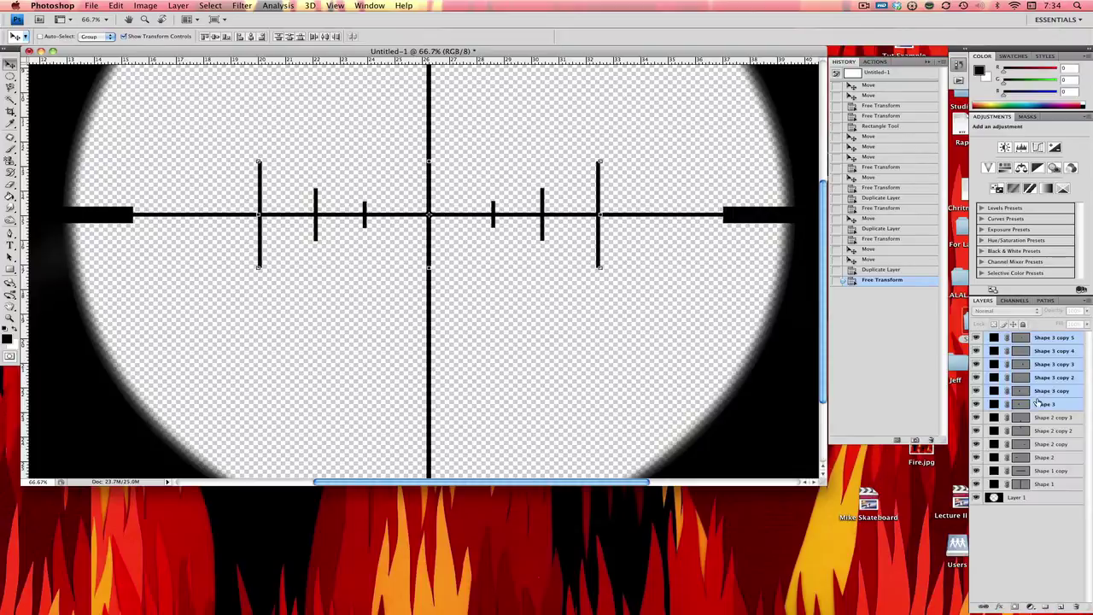
pyautogui.rightClick(1037, 403)
pyautogui.click(1028, 584)
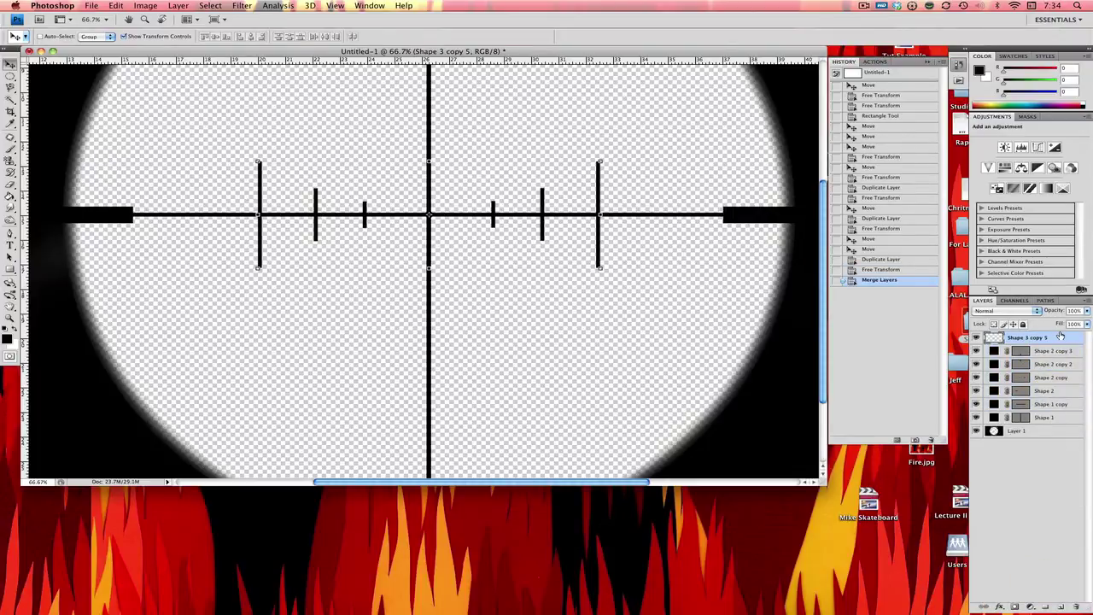
# Duplicate the merged tick-mark layer Shape 3 copy 5 within the same document
pyautogui.moveTo(398, 205); pyautogui.dragTo(1057, 339)
pyautogui.rightClick(1057, 338)
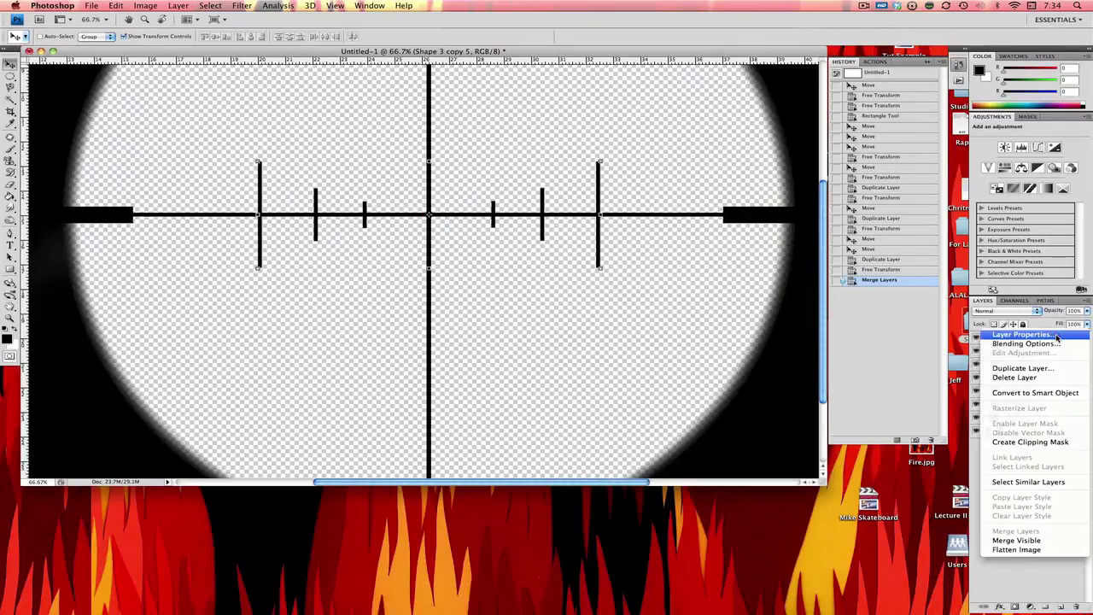
pyautogui.click(1023, 368)
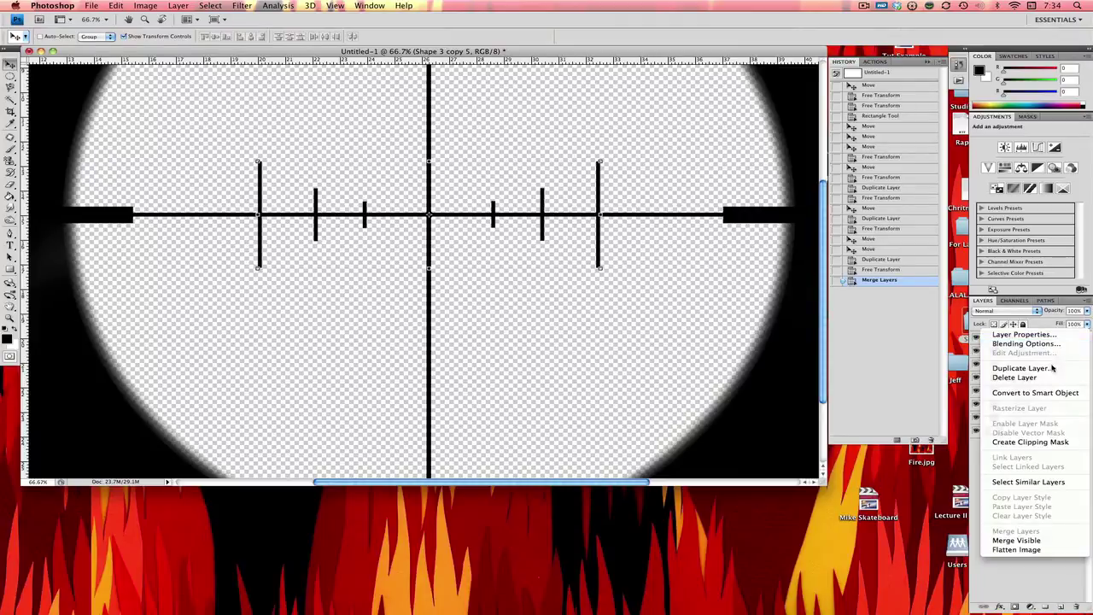
pyautogui.press('Return')
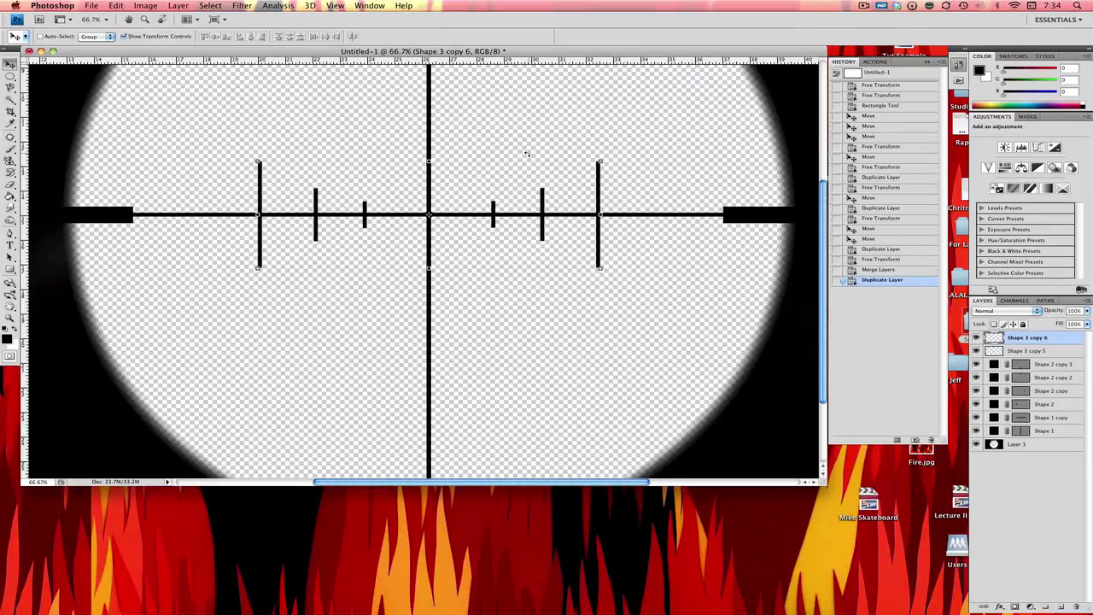
# Rotate the duplicated tick marks a quarter turn around the crosshair intersection onto the vertical line and apply the transformation
pyautogui.hotkey('ctrl', 't')
pyautogui.moveTo(523, 152); pyautogui.dragTo(371, 142)
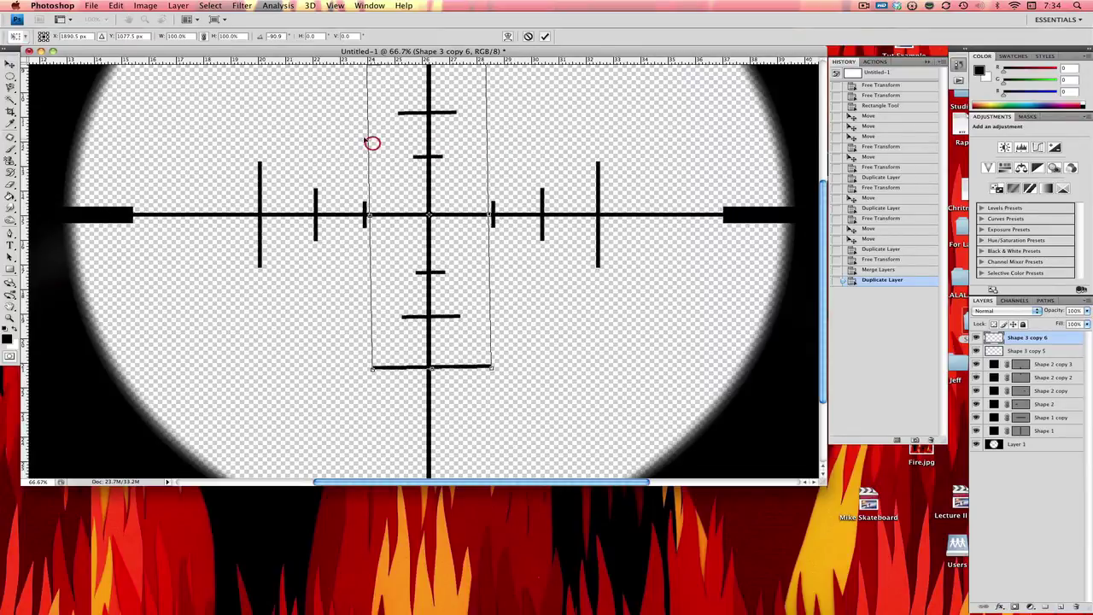
pyautogui.doubleClick(279, 39)
pyautogui.write('8')
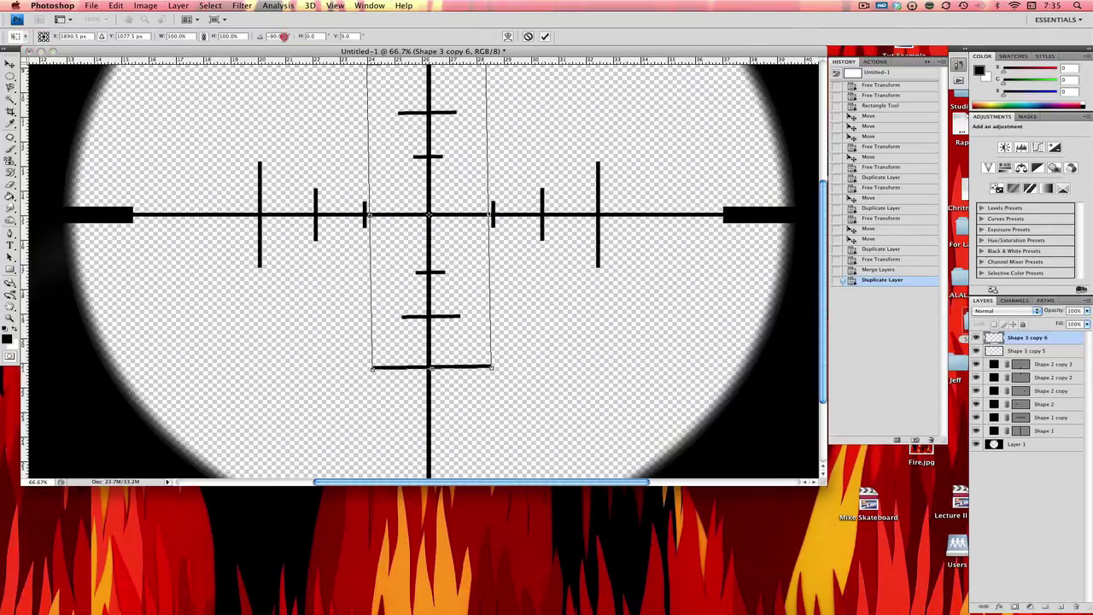
pyautogui.click(237, 31)
pyautogui.write('0')
pyautogui.press('Return')
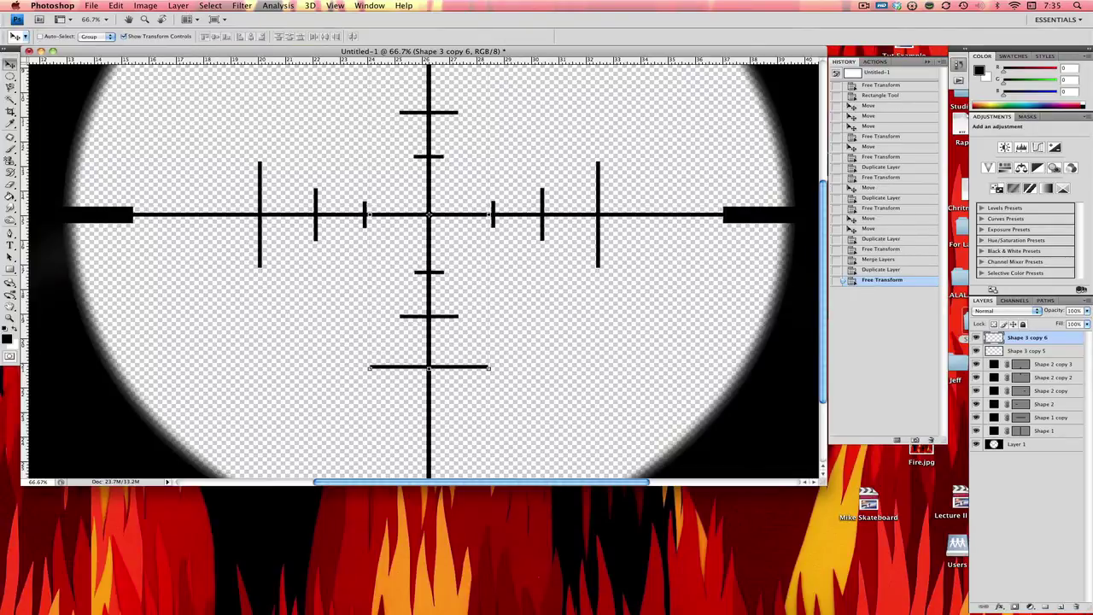
# Set up the Brush tool with an 11 px diameter for painting at the crosshair intersection
pyautogui.press('z')
pyautogui.keyDown('alt'); pyautogui.click(242, 127); pyautogui.keyUp('alt')
pyautogui.keyDown('alt'); pyautogui.click(243, 128); pyautogui.keyUp('alt')
pyautogui.keyDown('alt'); pyautogui.click(242, 127); pyautogui.keyUp('alt')
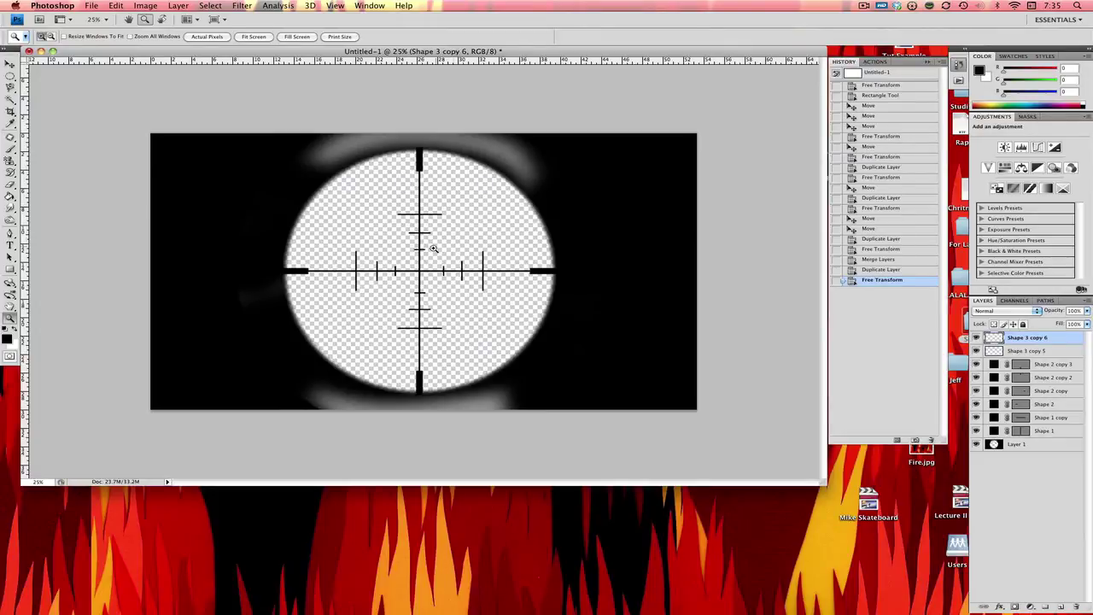
pyautogui.moveTo(387, 255); pyautogui.dragTo(487, 332)
pyautogui.press('b')
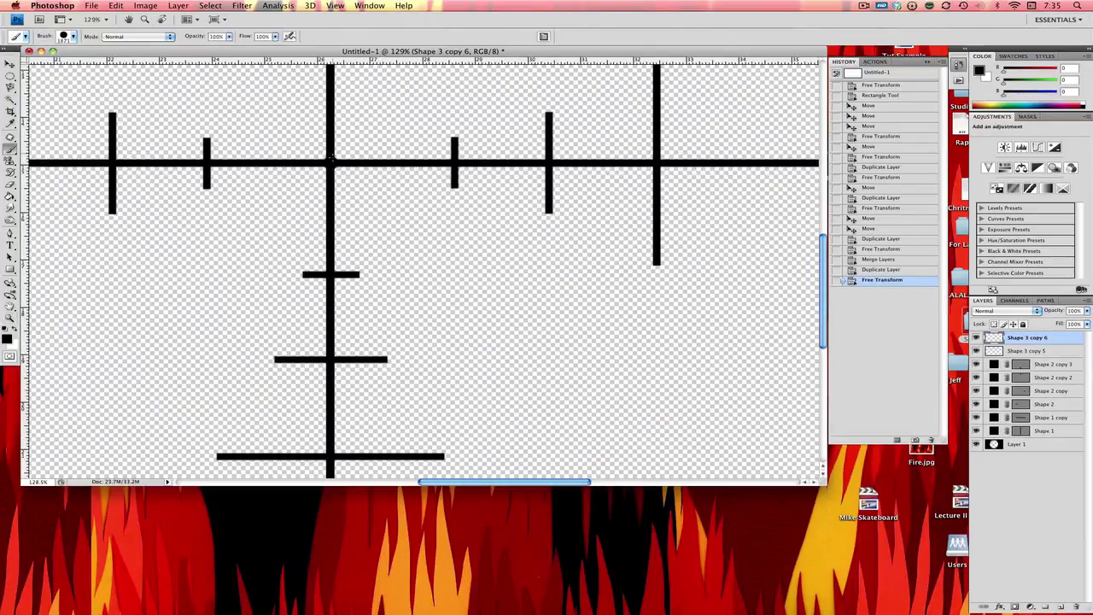
pyautogui.rightClick(333, 160)
pyautogui.moveTo(368, 183); pyautogui.dragTo(351, 179)
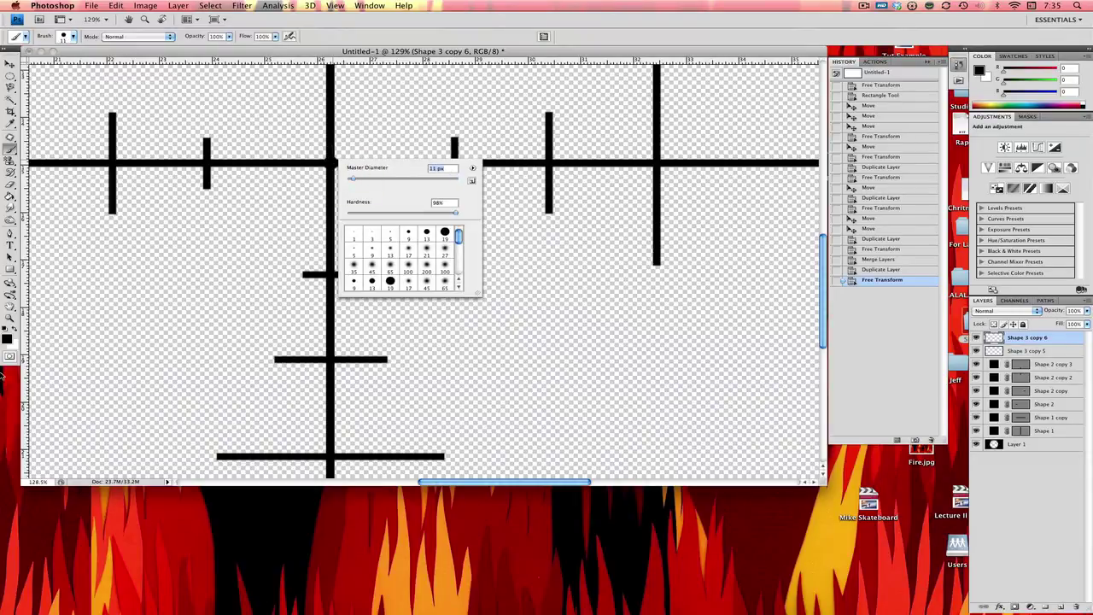
# Set the foreground colour to red d90000
pyautogui.click(8, 338)
pyautogui.moveTo(555, 431)
pyautogui.mouseDown()
pyautogui.moveTo(619, 417)
pyautogui.moveTo(635, 427)
pyautogui.mouseUp()
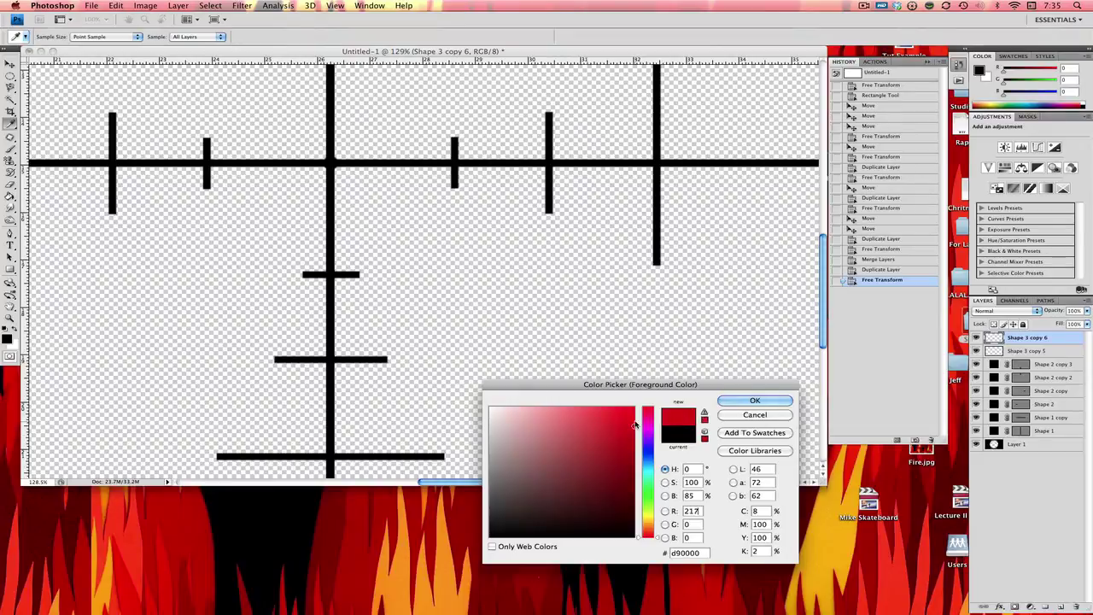
pyautogui.click(756, 401)
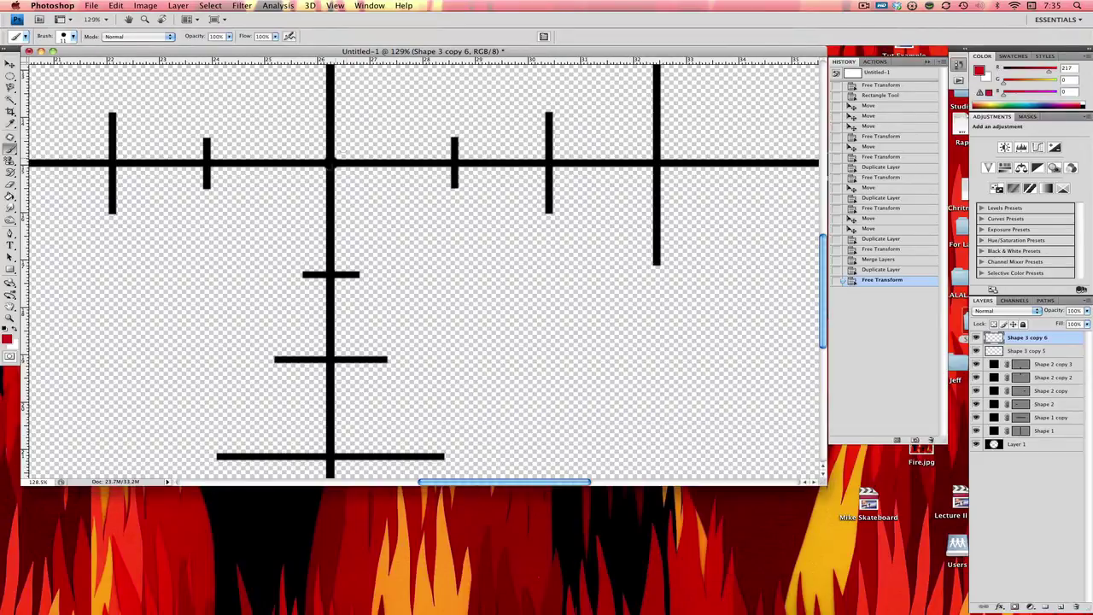
# Paint a single red dot at the crosshair intersection with the 11 px brush and check the whole scope
pyautogui.click(330, 162)
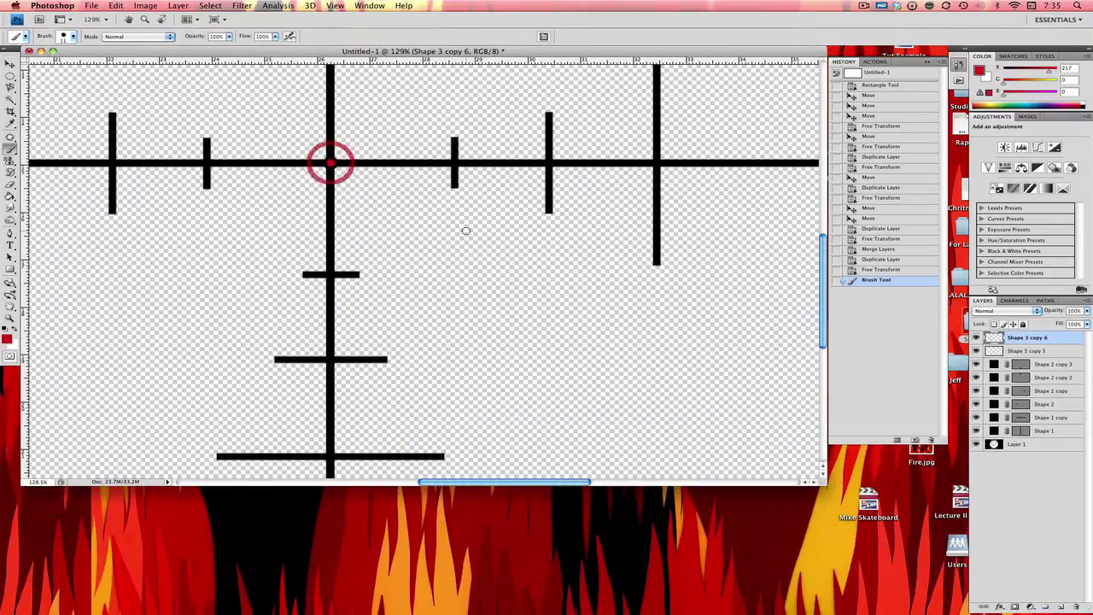
pyautogui.press('z')
pyautogui.keyDown('alt'); pyautogui.click(464, 232); pyautogui.keyUp('alt')
pyautogui.keyDown('alt'); pyautogui.click(466, 230); pyautogui.keyUp('alt')
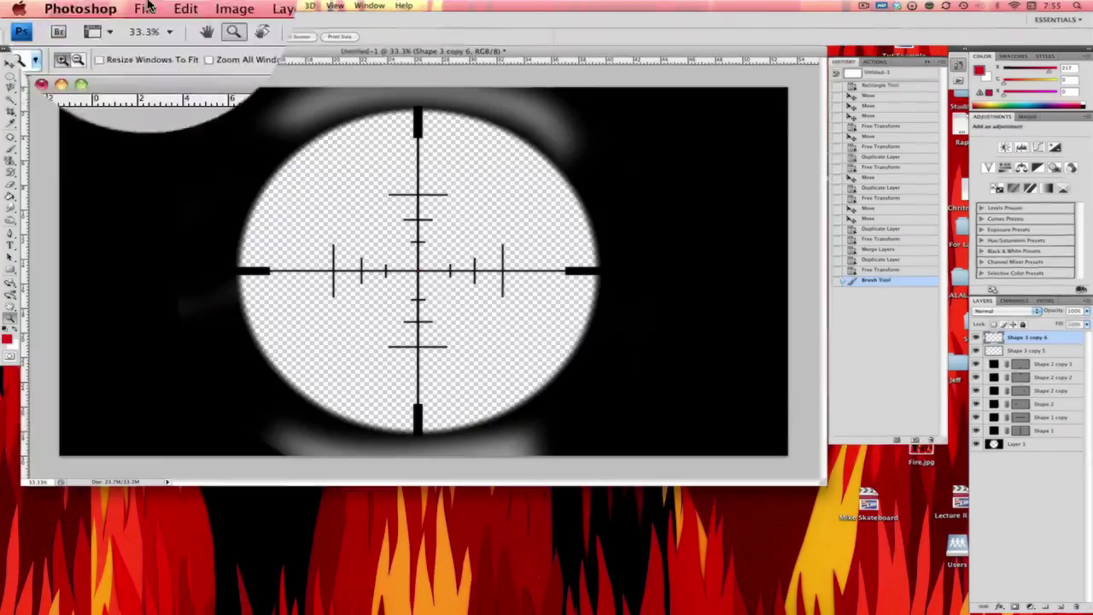
# Save a copy of the scope to the Desktop as Sniper Scope.png in PNG format with interlace None, replacing the existing file
pyautogui.click(91, 5)
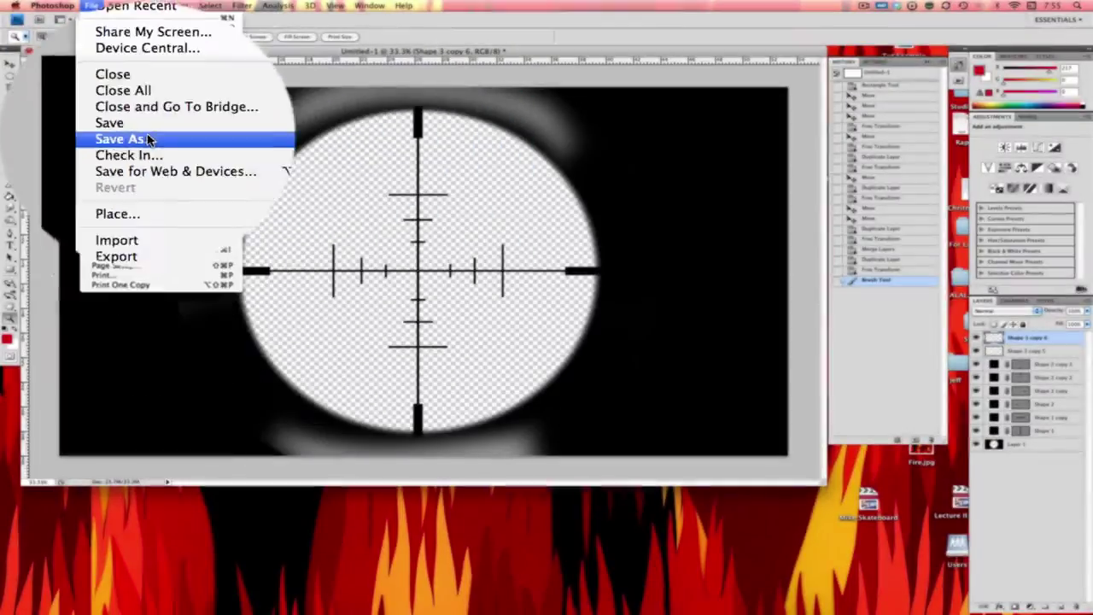
pyautogui.click(248, 408)
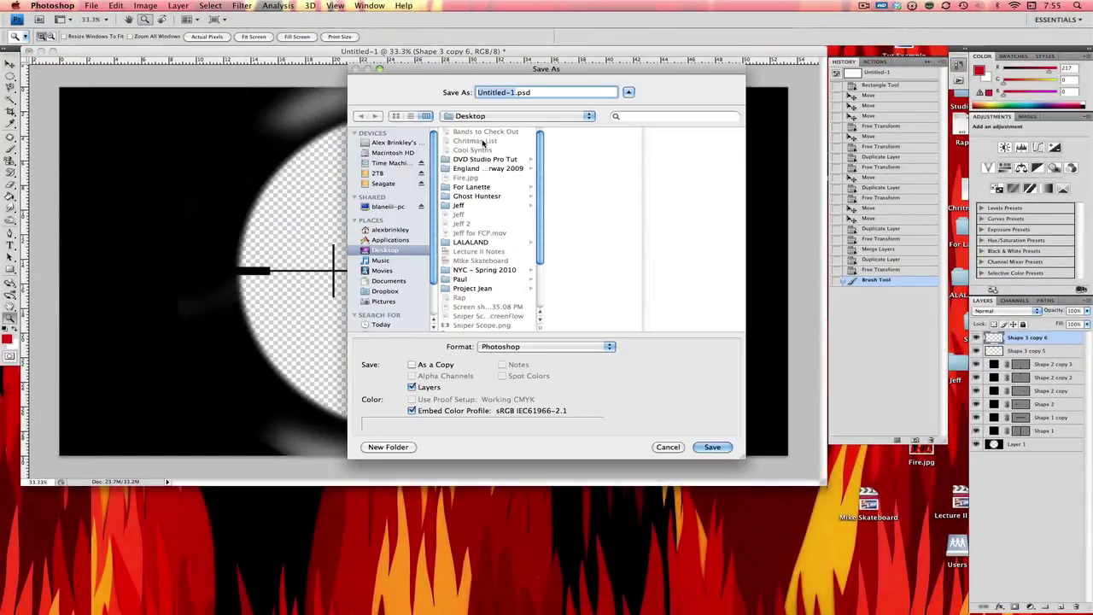
pyautogui.write('Sniper Scope')
pyautogui.click(494, 348)
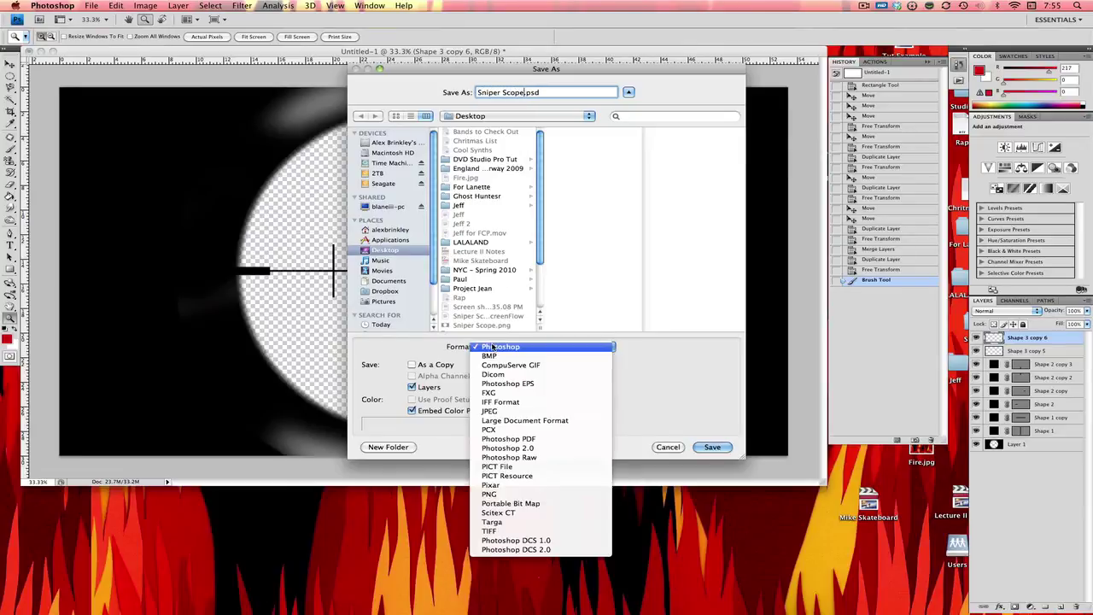
pyautogui.click(510, 494)
pyautogui.press('Return')
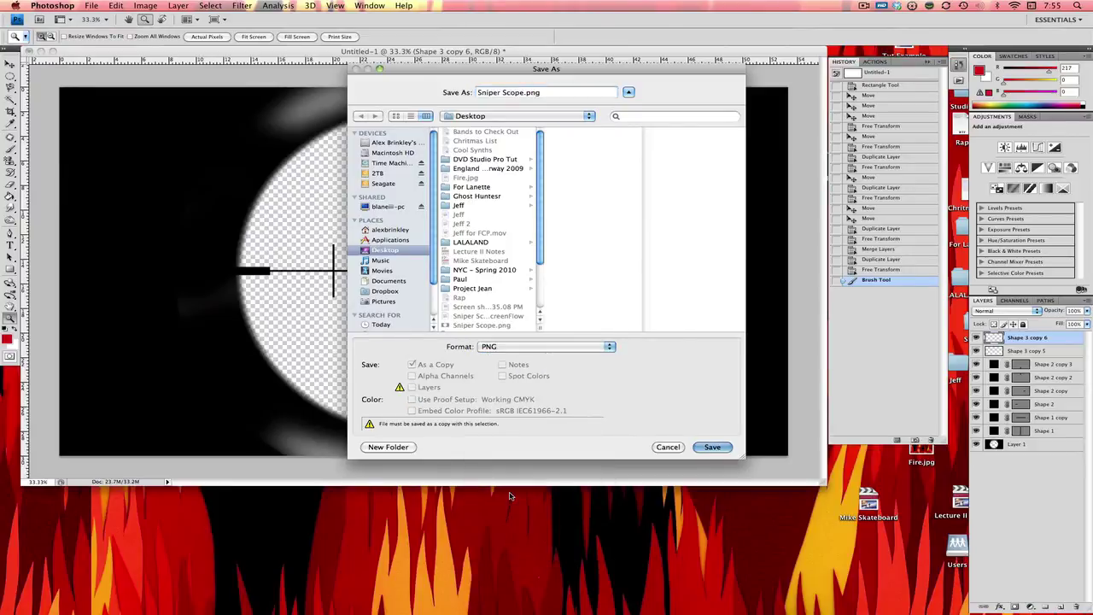
pyautogui.click(630, 137)
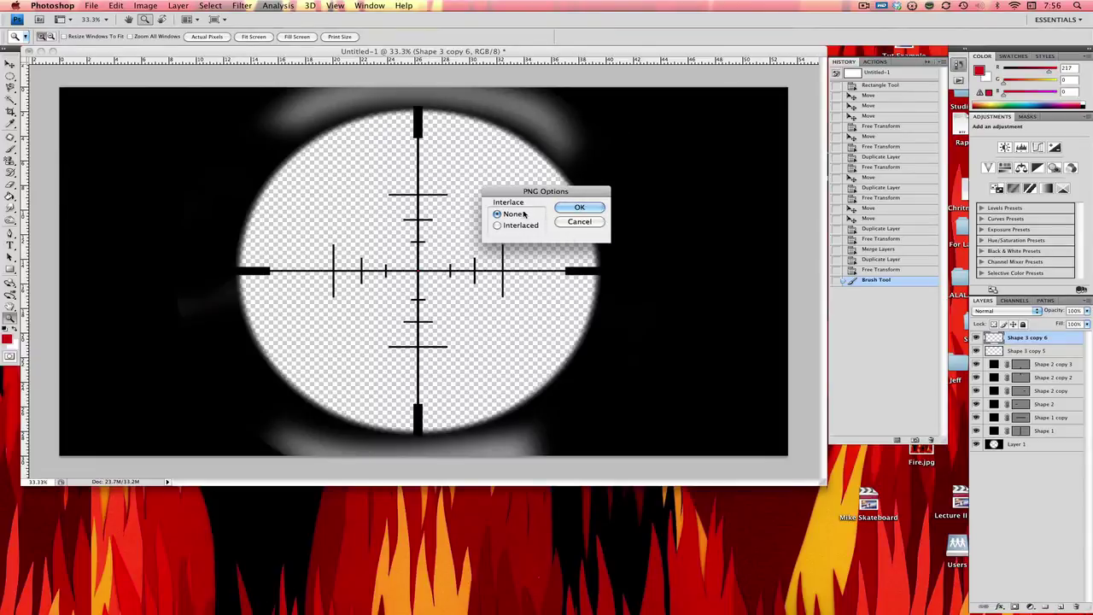
pyautogui.click(582, 208)
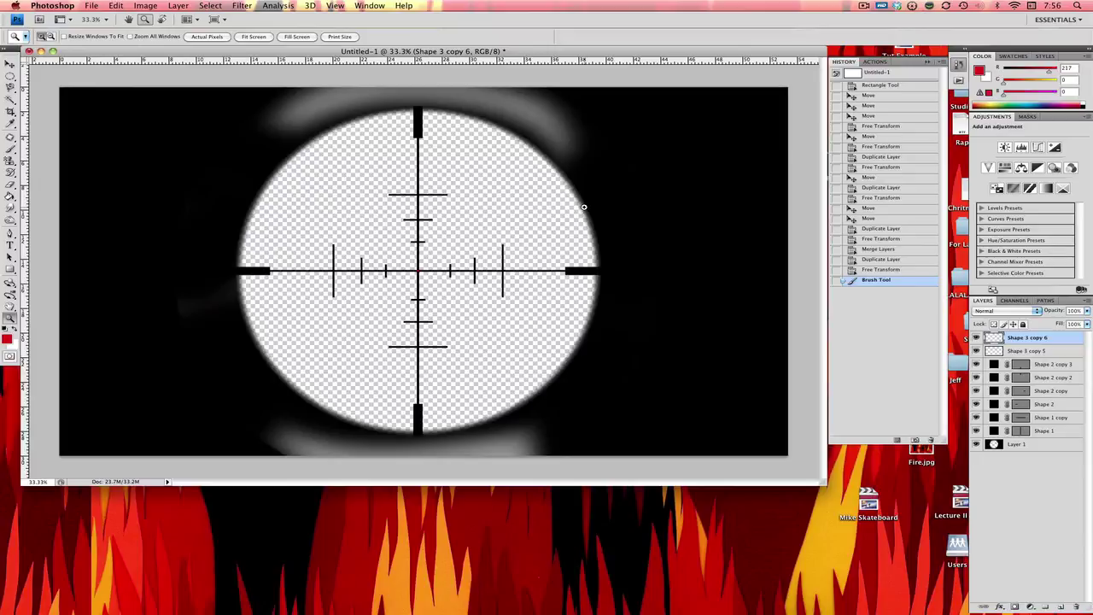
# Preview the saved Sniper Scope.png from the desktop in Finder, then close the preview and bring the document windows back
pyautogui.press('F11')
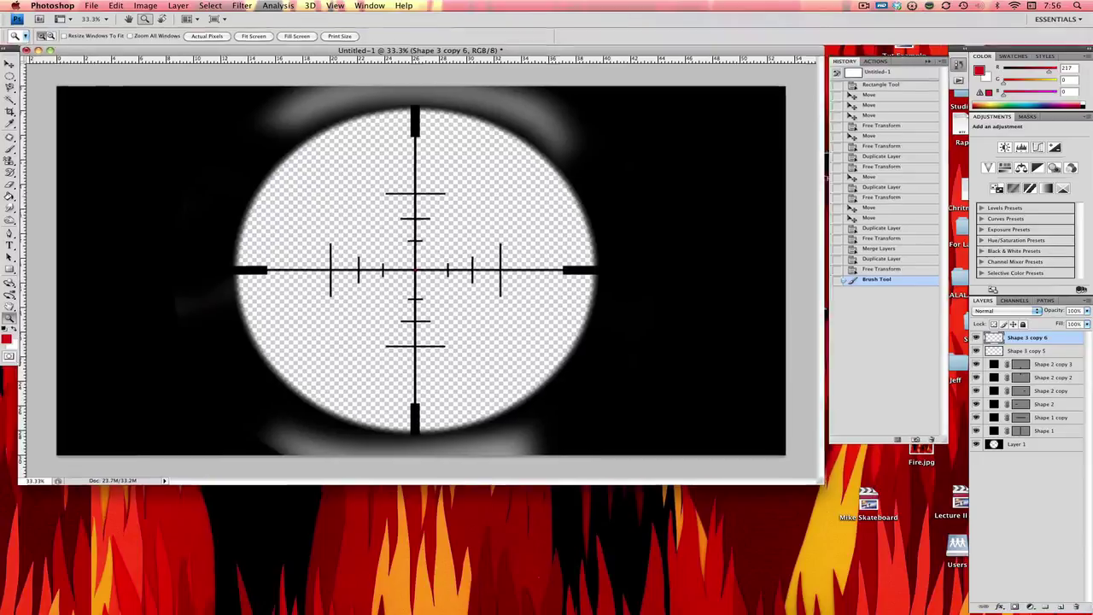
pyautogui.click(878, 262)
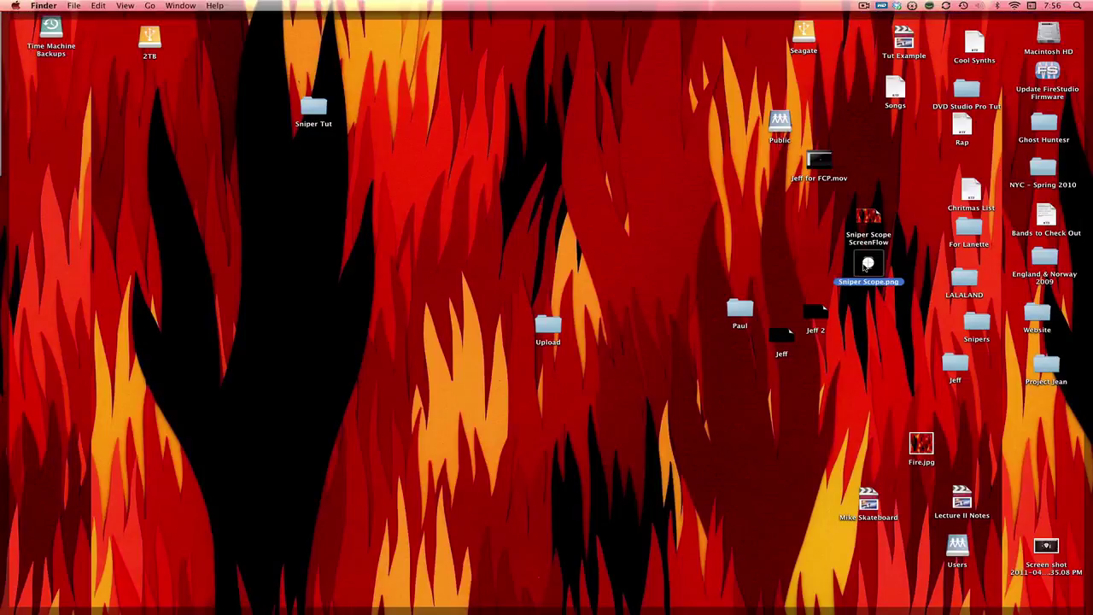
pyautogui.press('space')
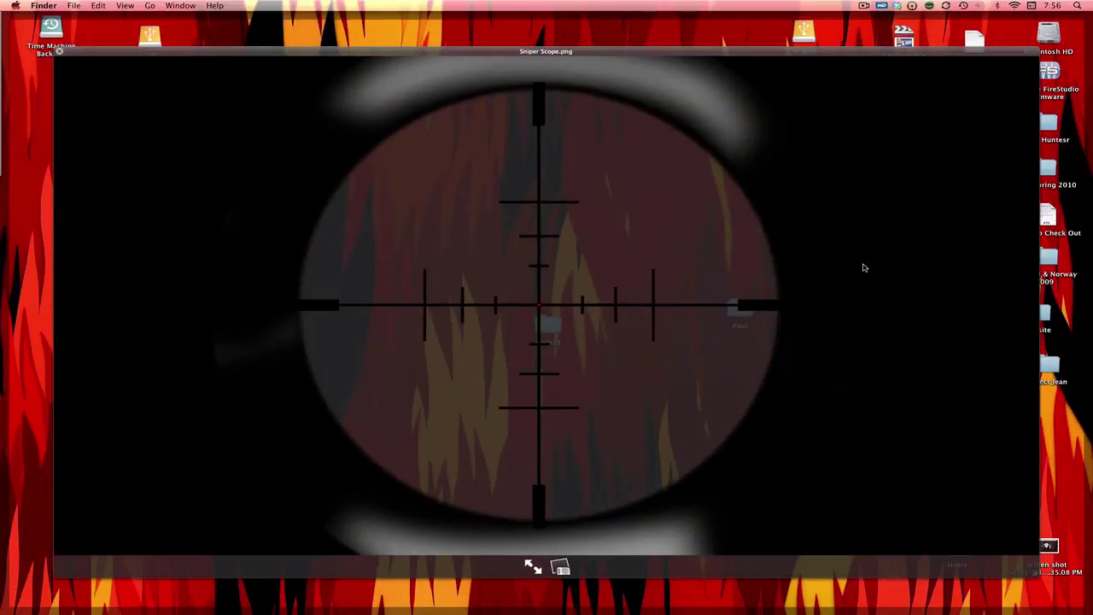
pyautogui.press('space')
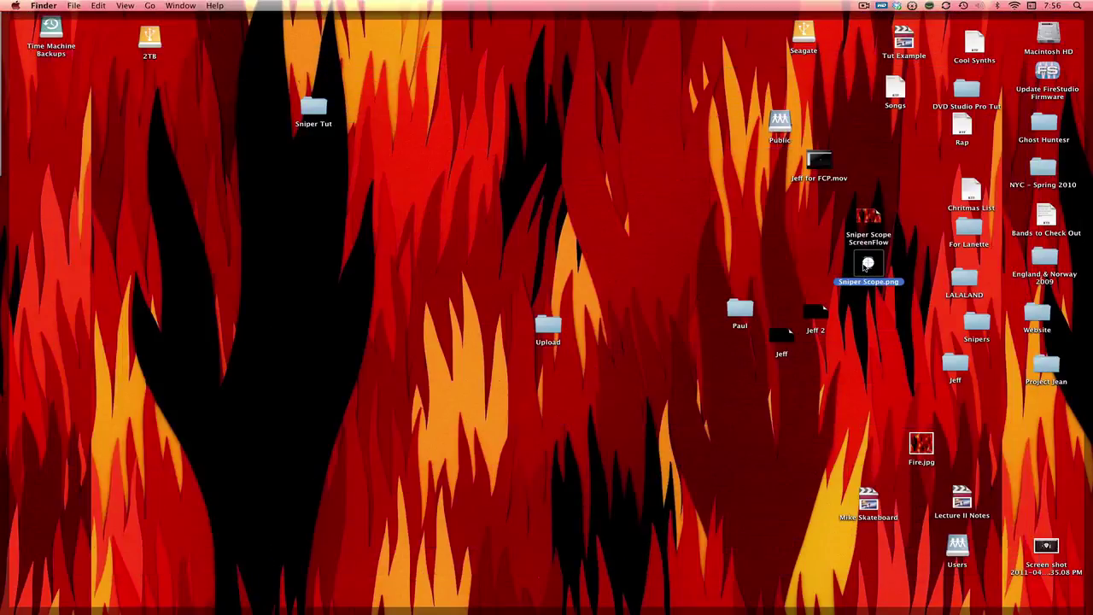
pyautogui.press('F11')
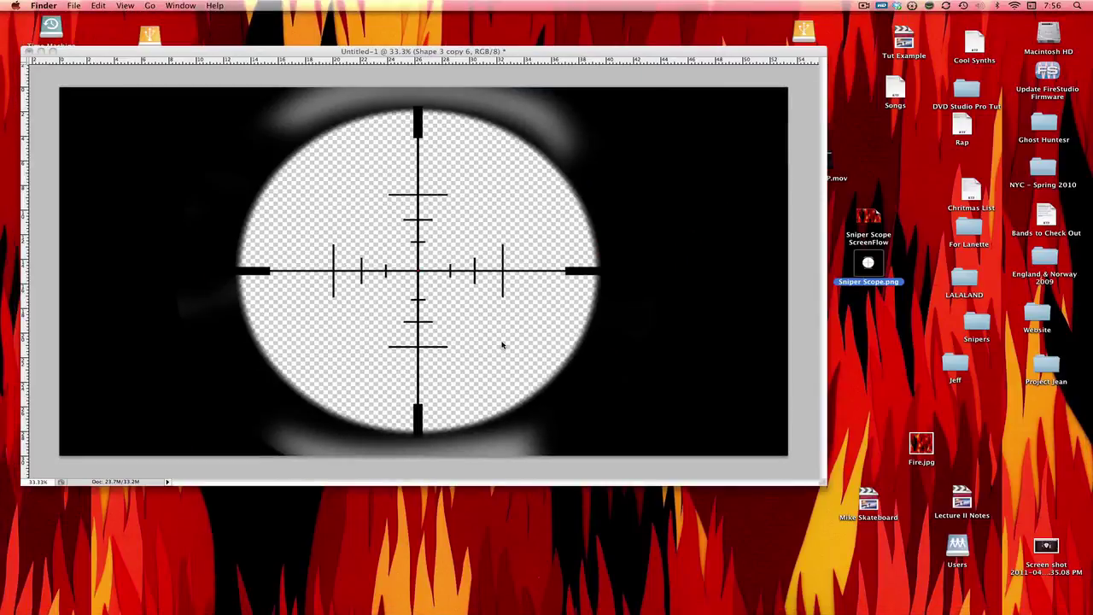